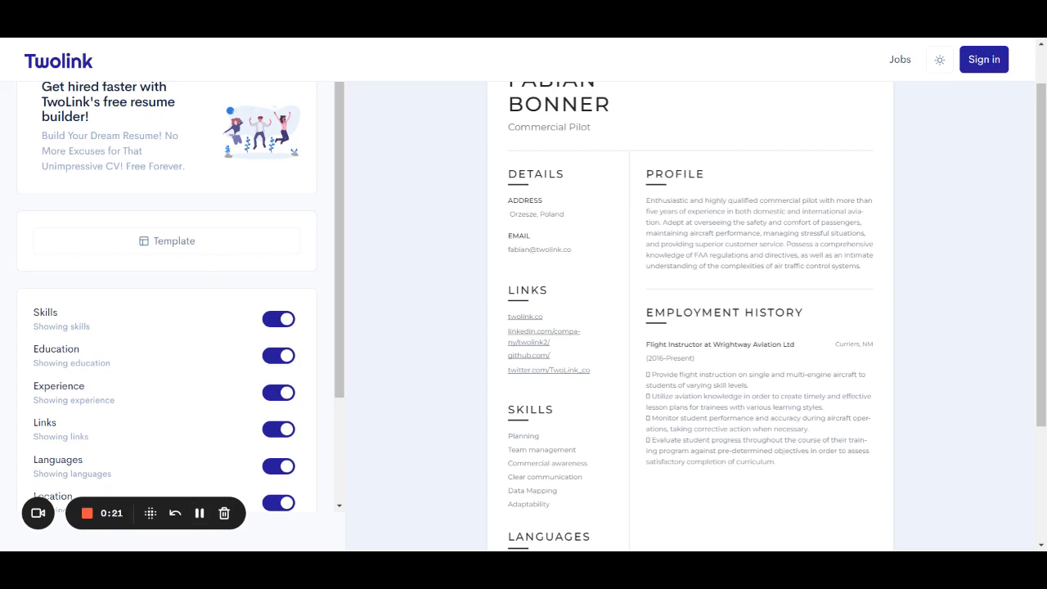
Switch the resume template to Tenzo.
scroll(396, 171, up, 1)
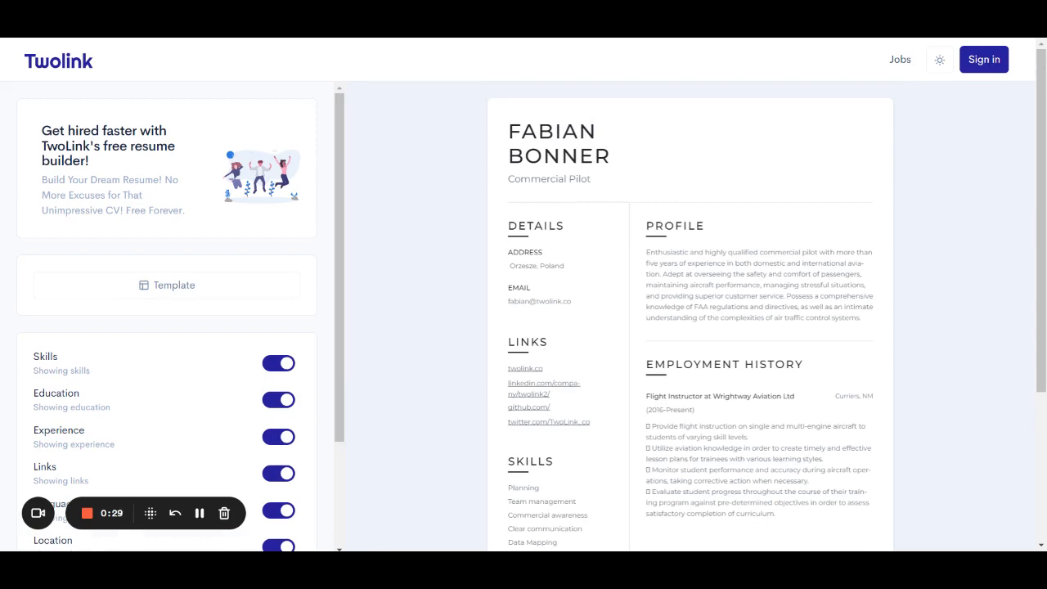
click(224, 287)
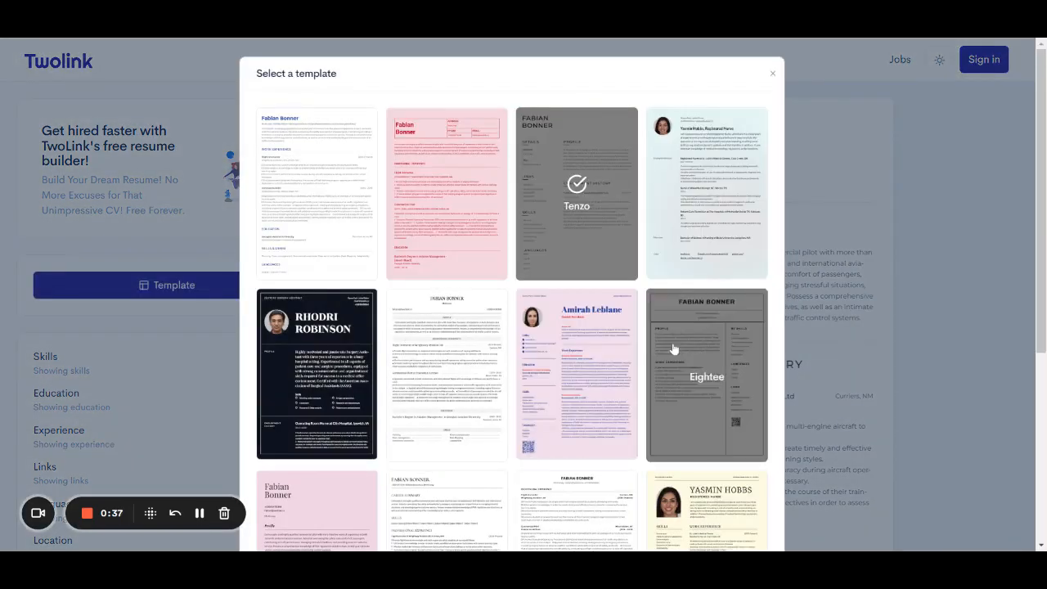
scroll(673, 349, down, 2)
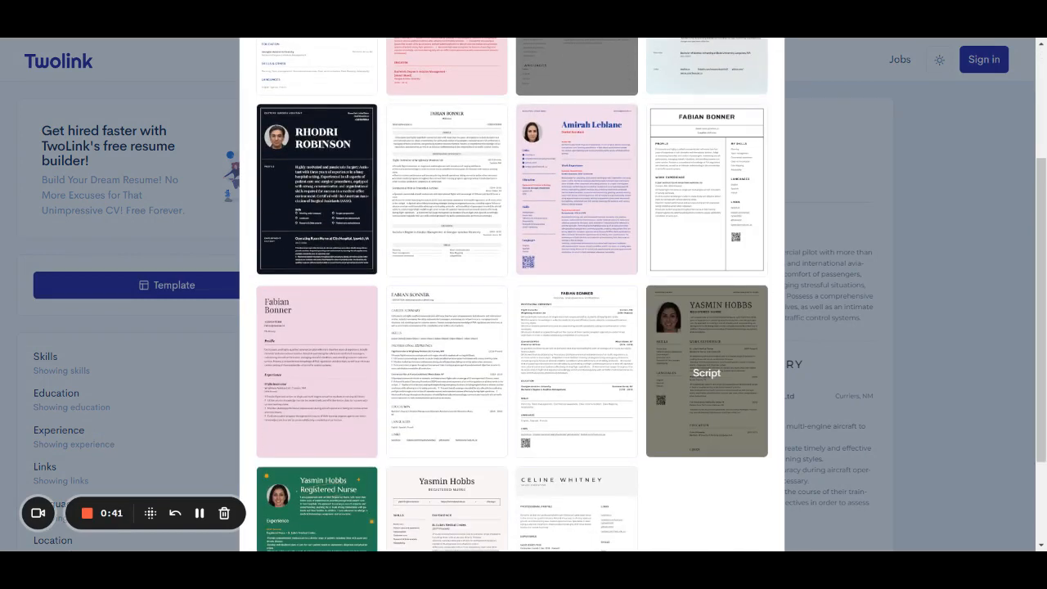
scroll(707, 373, down, 2)
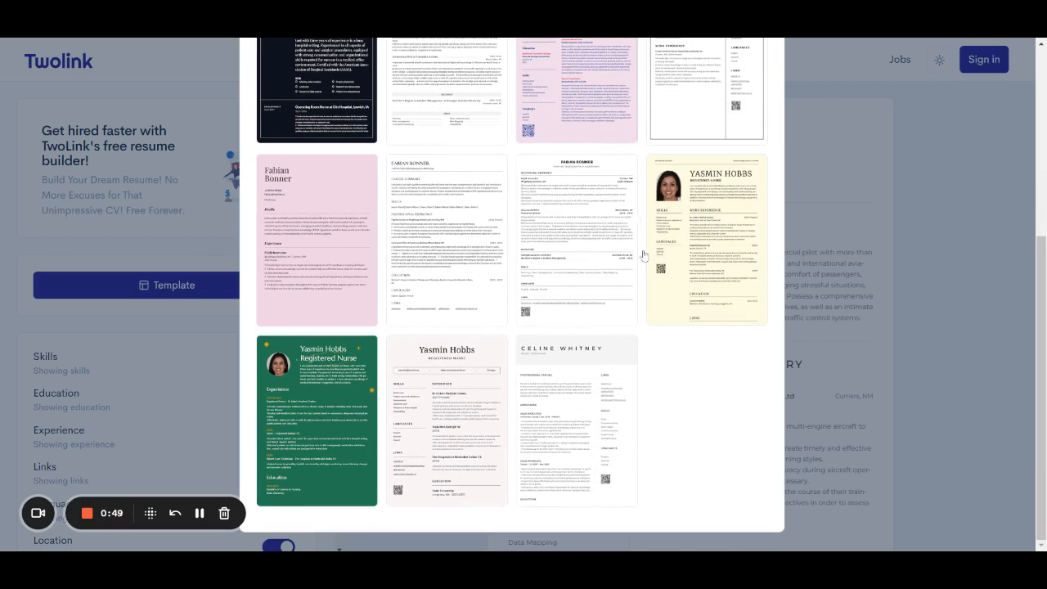
scroll(643, 217, up, 5)
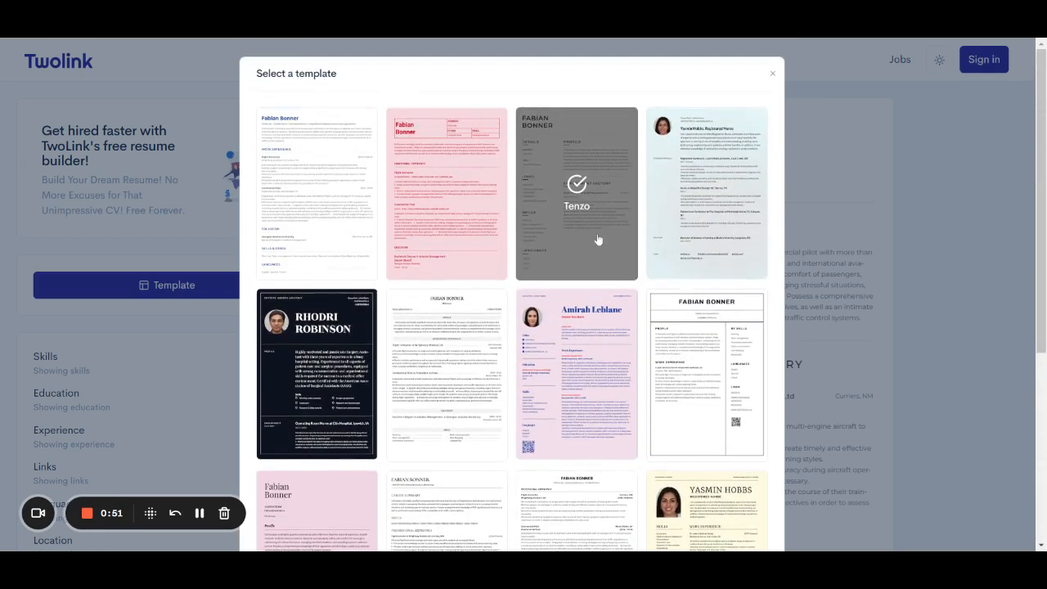
click(598, 238)
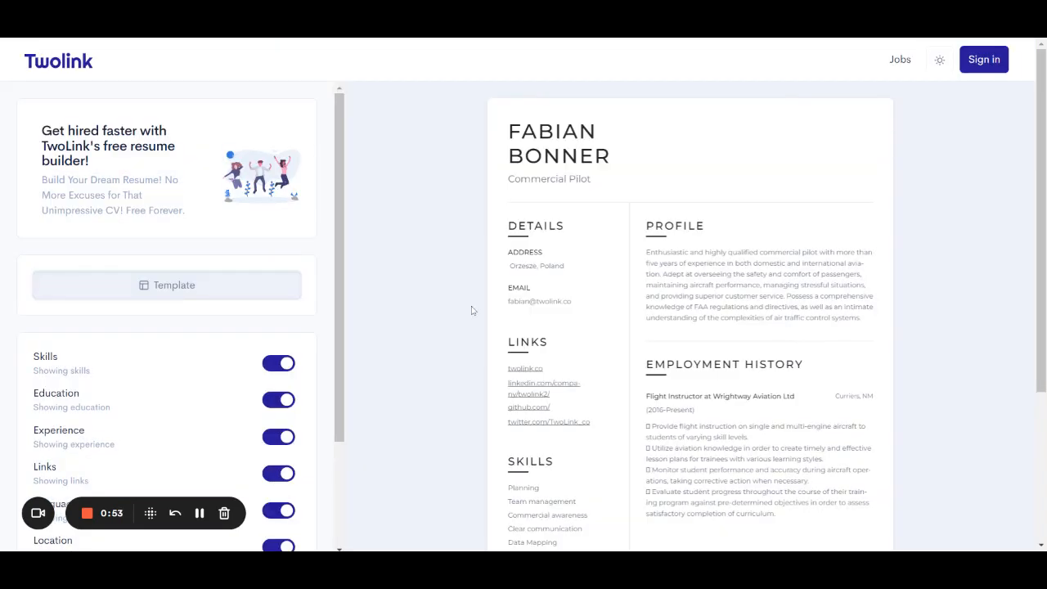
Turn off the Location toggle so the location is hidden, leaving other sections on.
scroll(467, 314, down, 2)
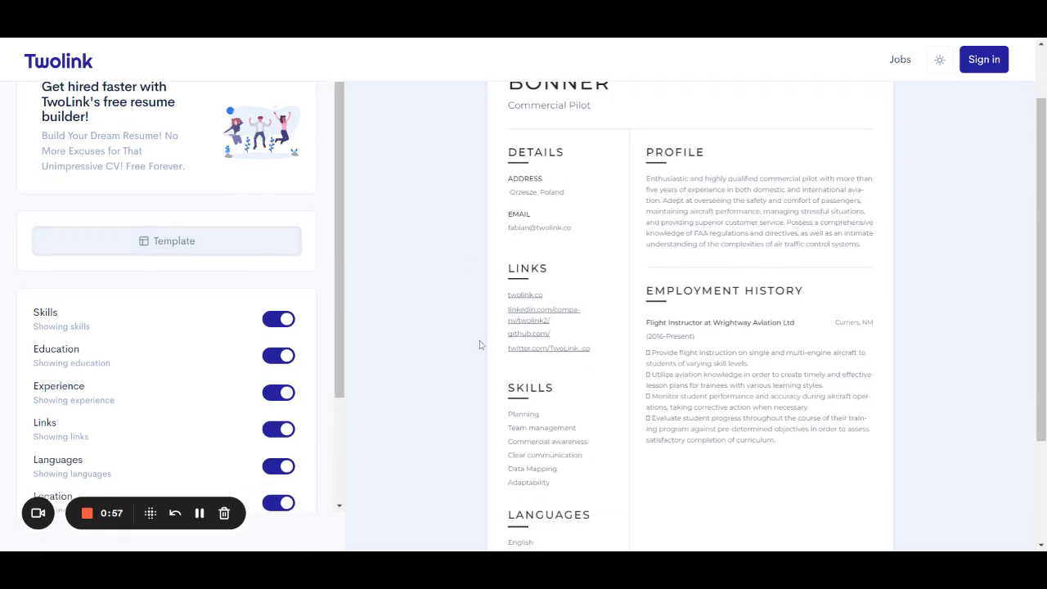
scroll(554, 274, up, 2)
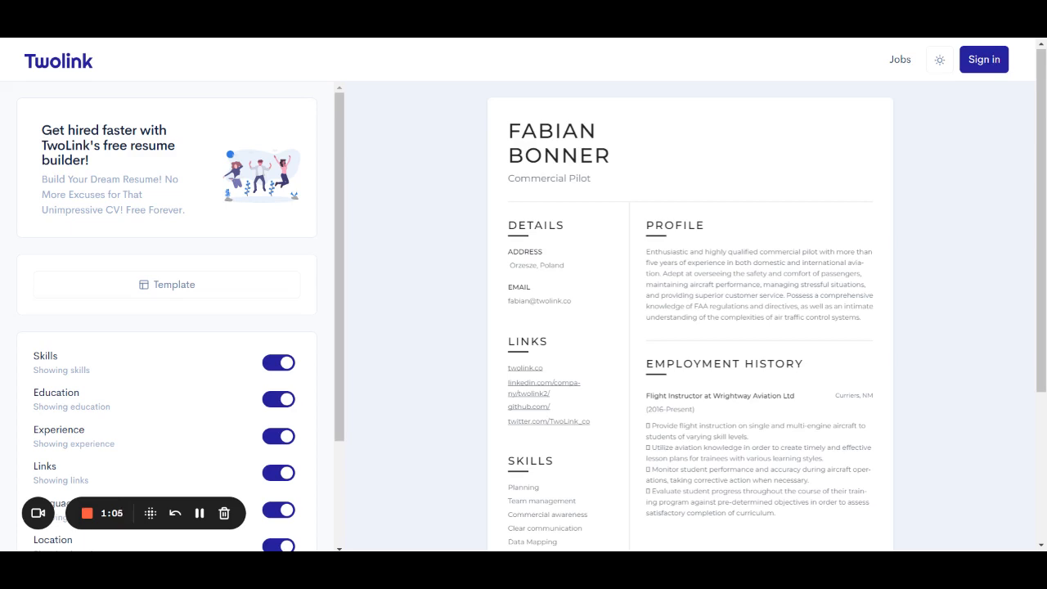
scroll(238, 357, down, 2)
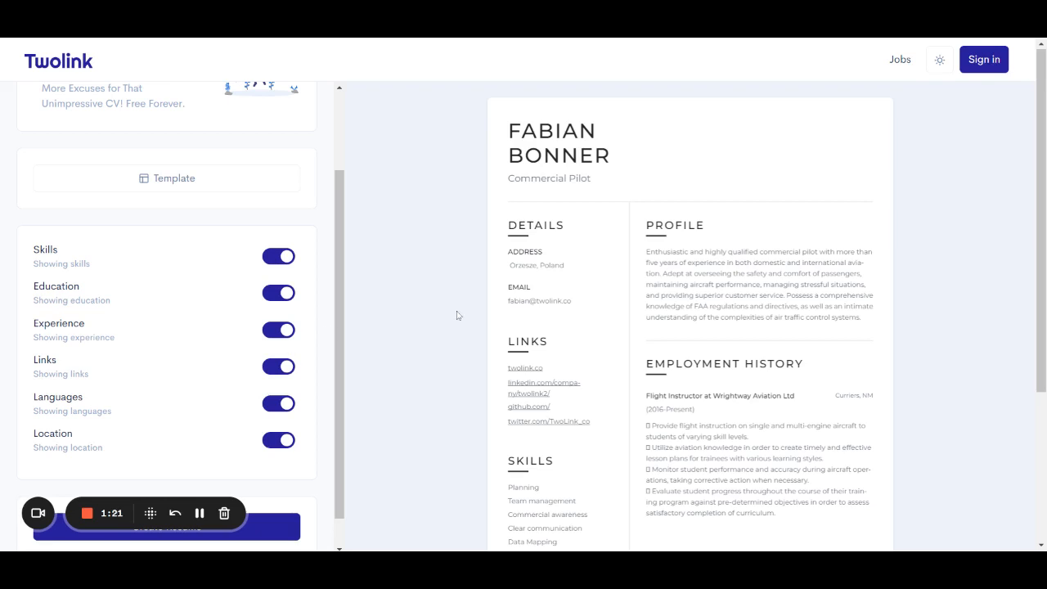
scroll(458, 315, down, 2)
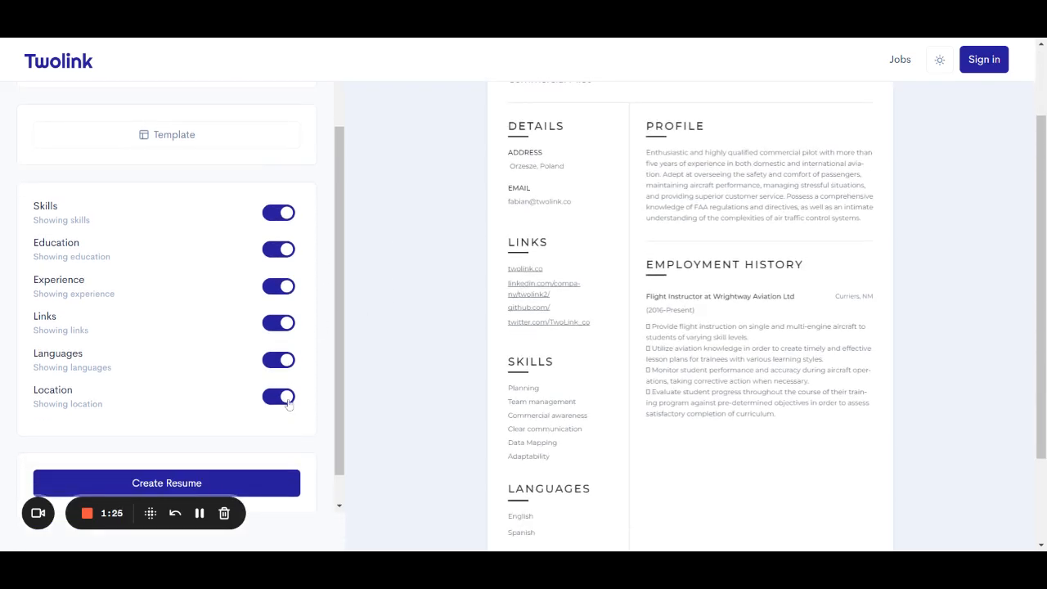
click(288, 397)
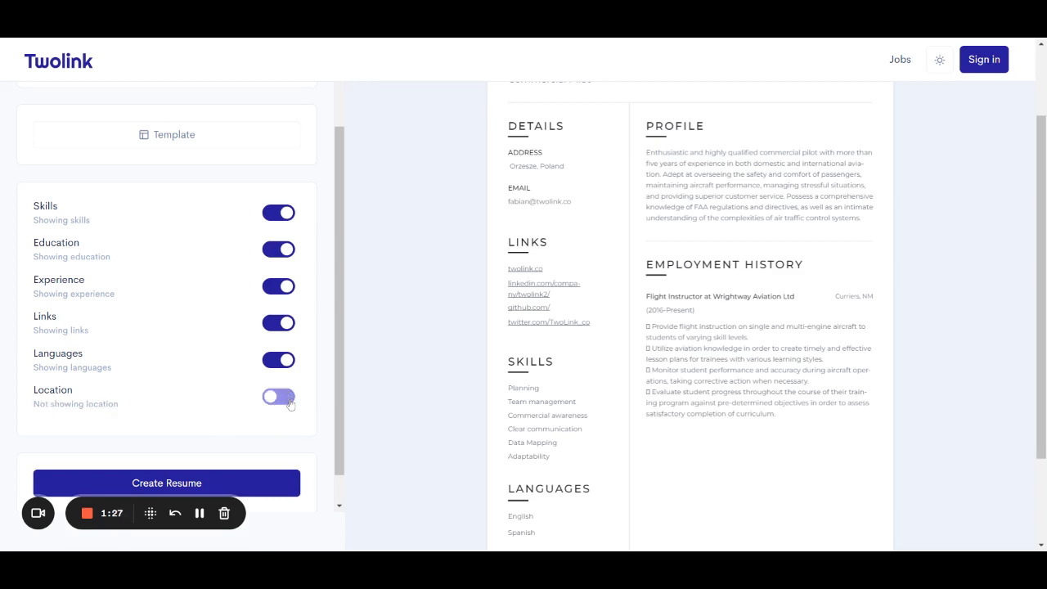
scroll(472, 354, down, 1)
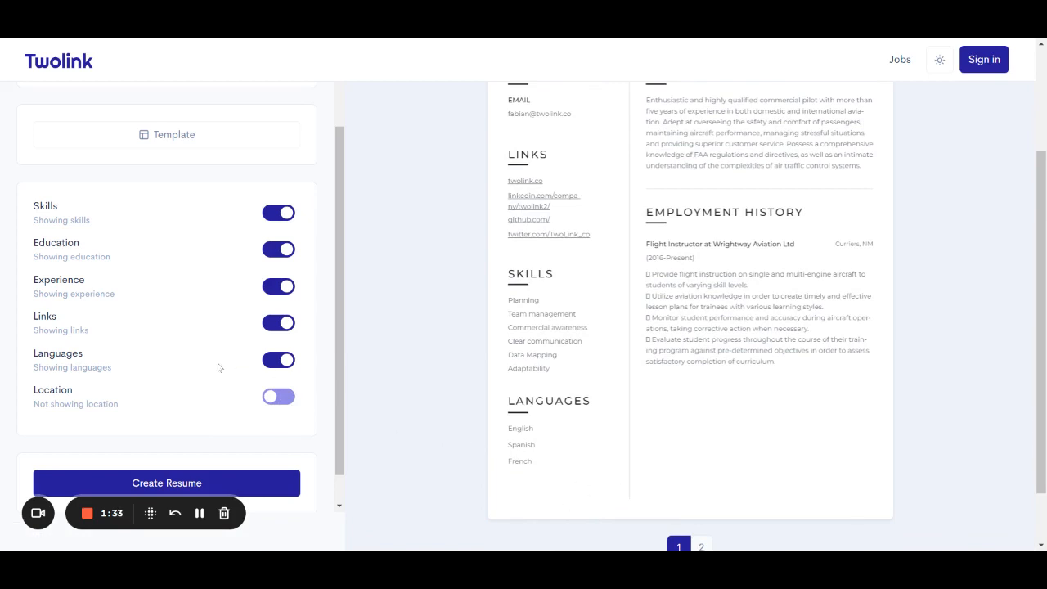
scroll(218, 367, down, 1)
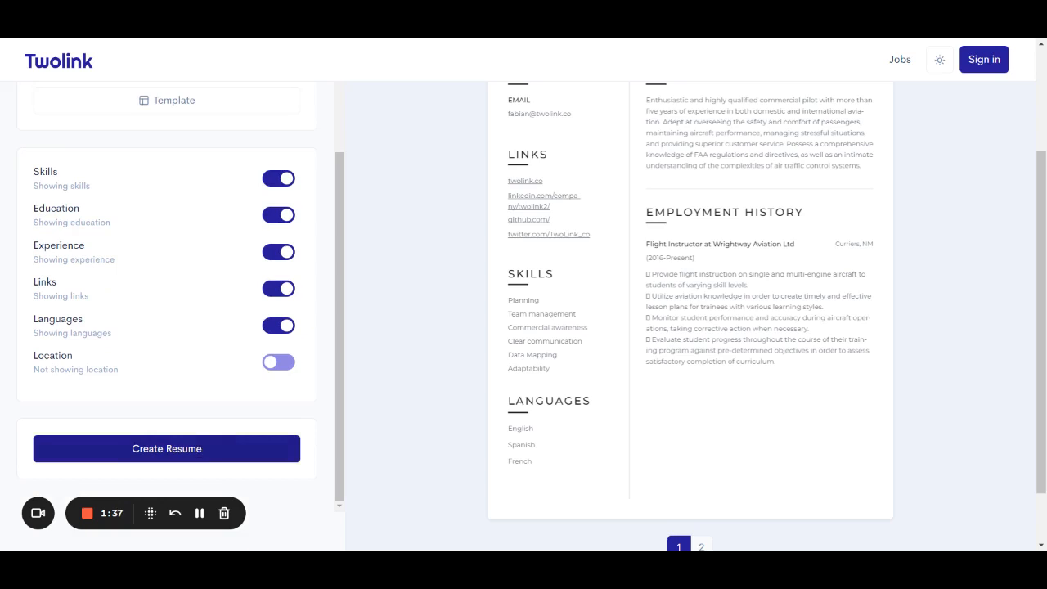
Create a new blank resume and scroll down to the empty General name, job title and bio fields.
click(204, 452)
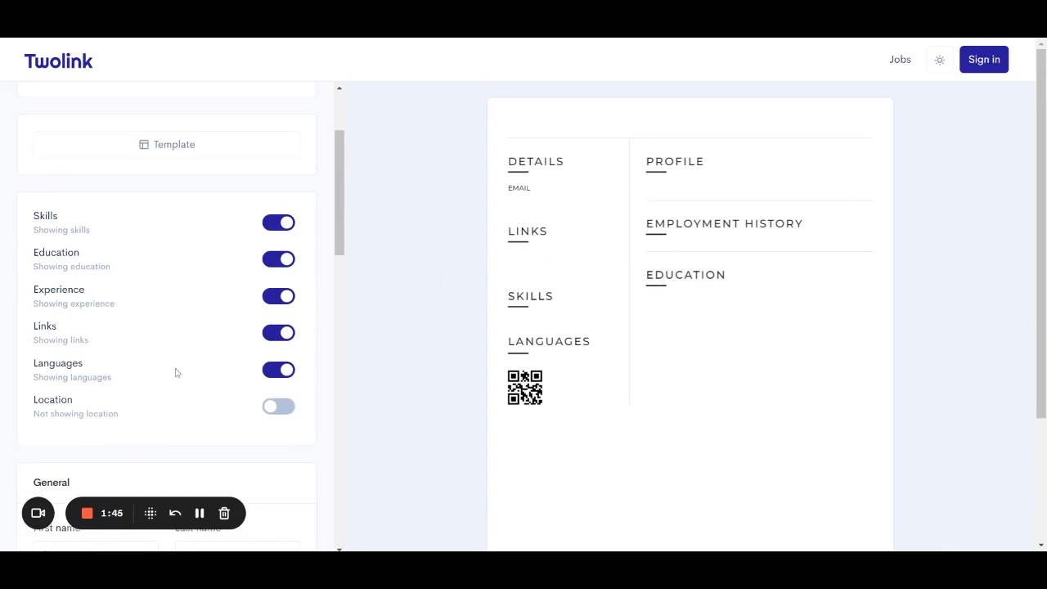
scroll(175, 372, down, 1)
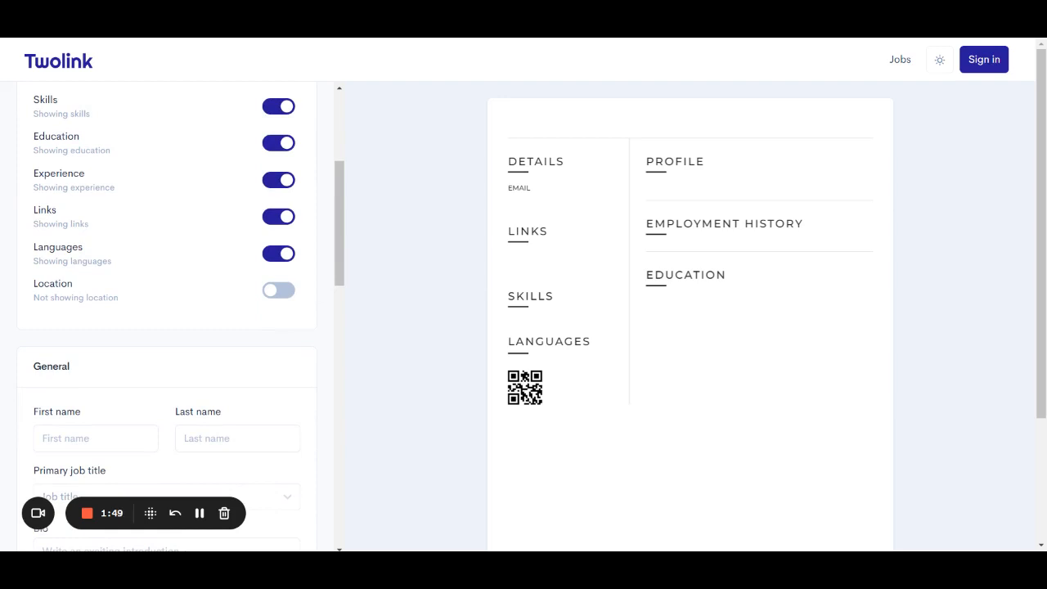
scroll(175, 315, down, 1)
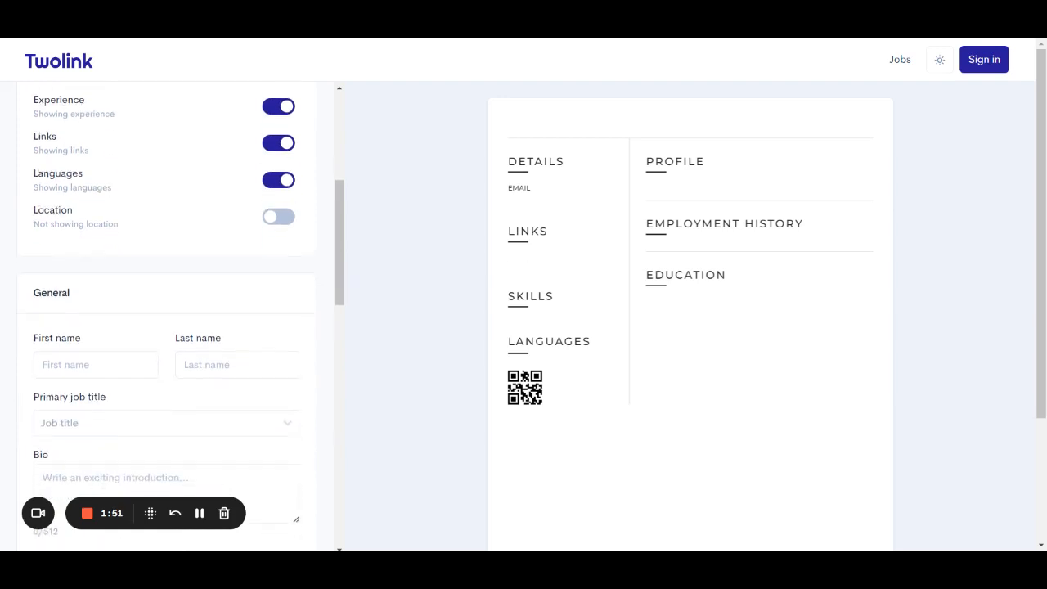
scroll(147, 275, down, 1)
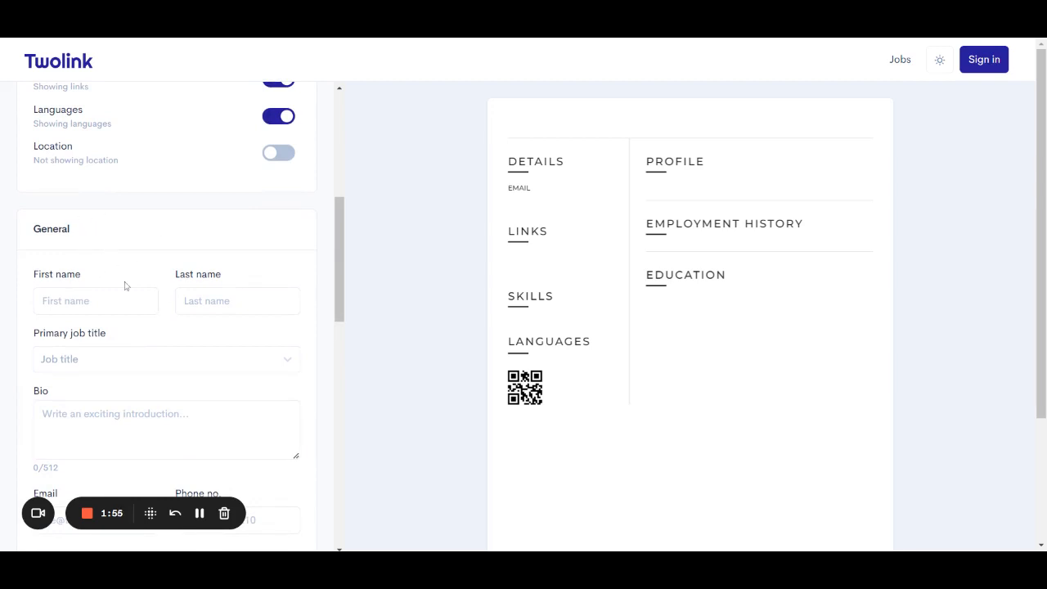
scroll(125, 285, down, 1)
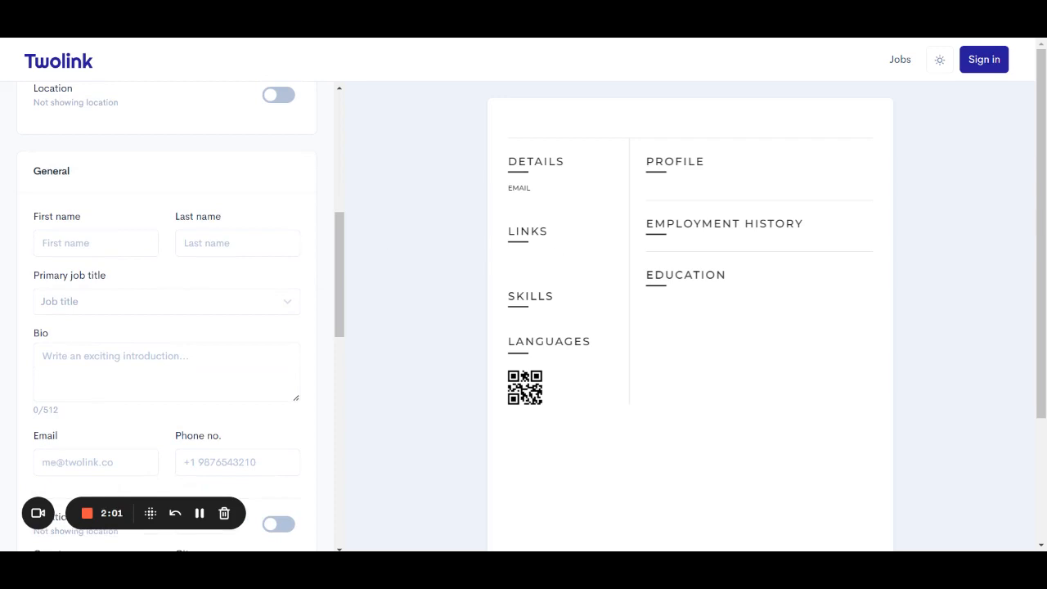
Enter the candidate's first and last name and choose Executive Assistant as primary job title.
click(95, 243)
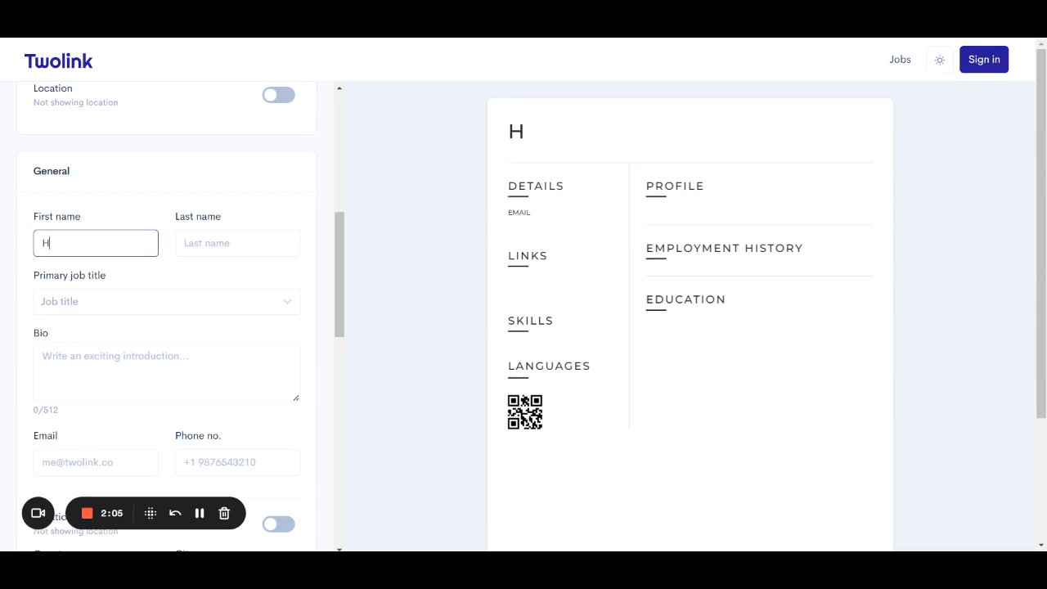
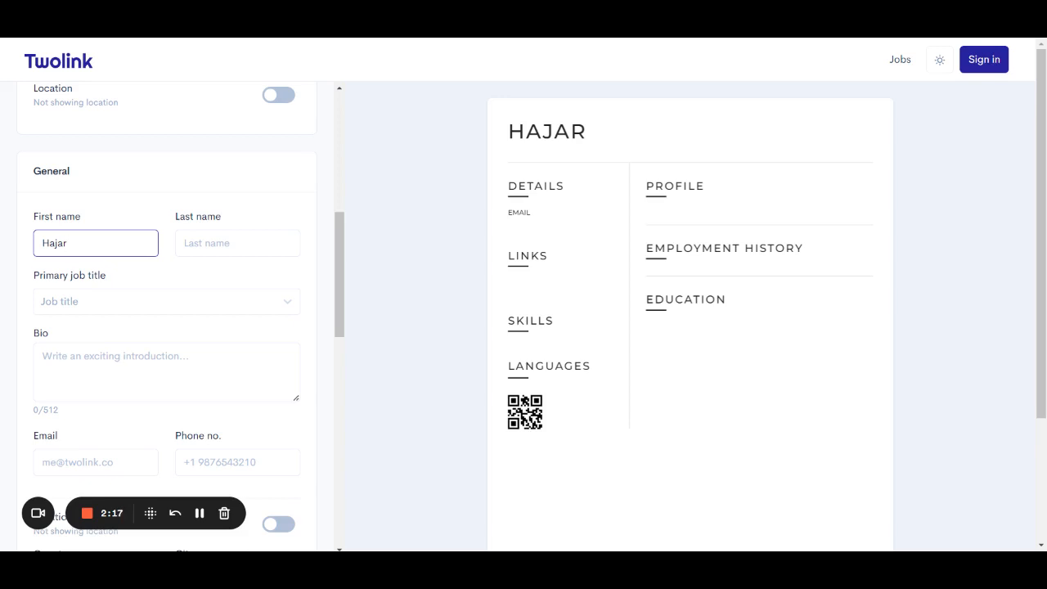
click(183, 243)
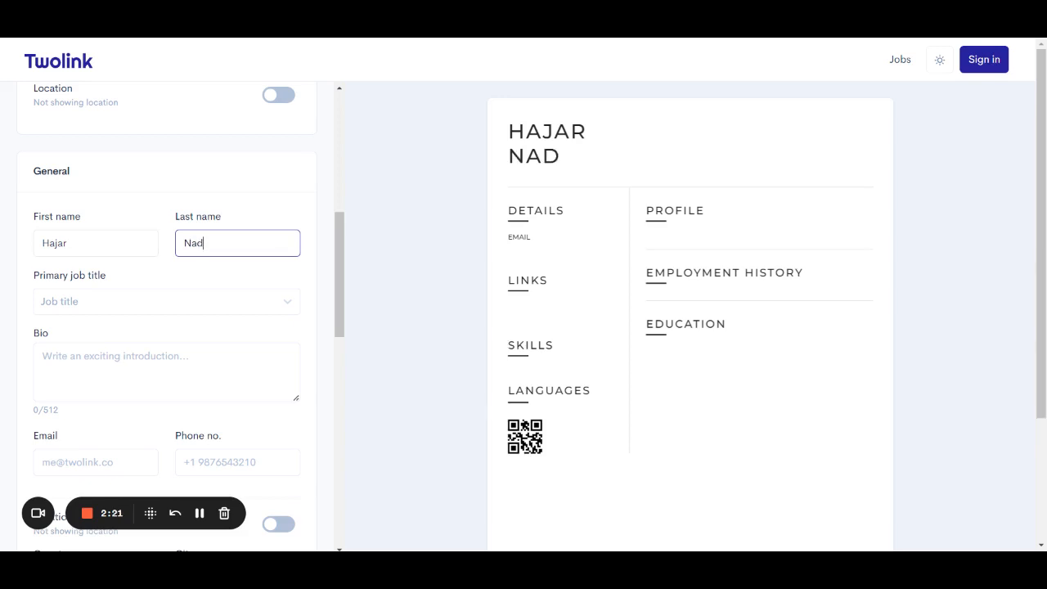
click(137, 310)
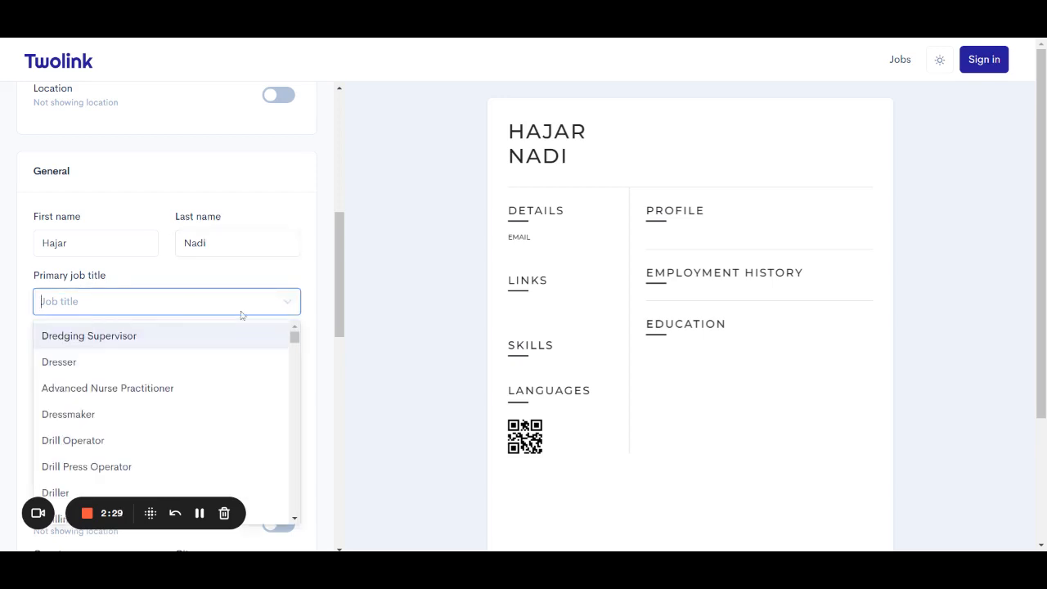
text(Assi)
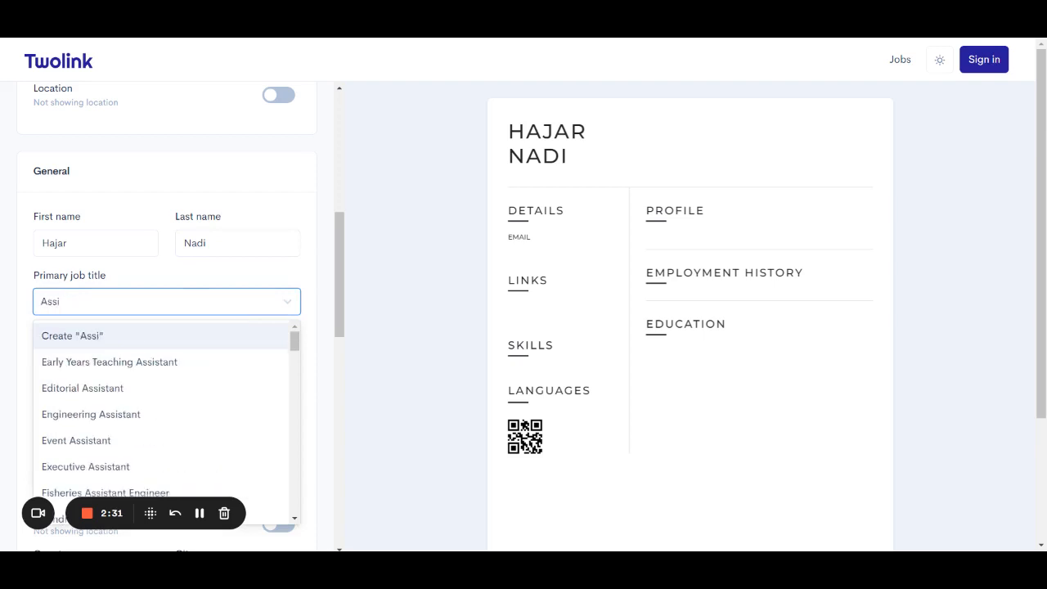
text(stant)
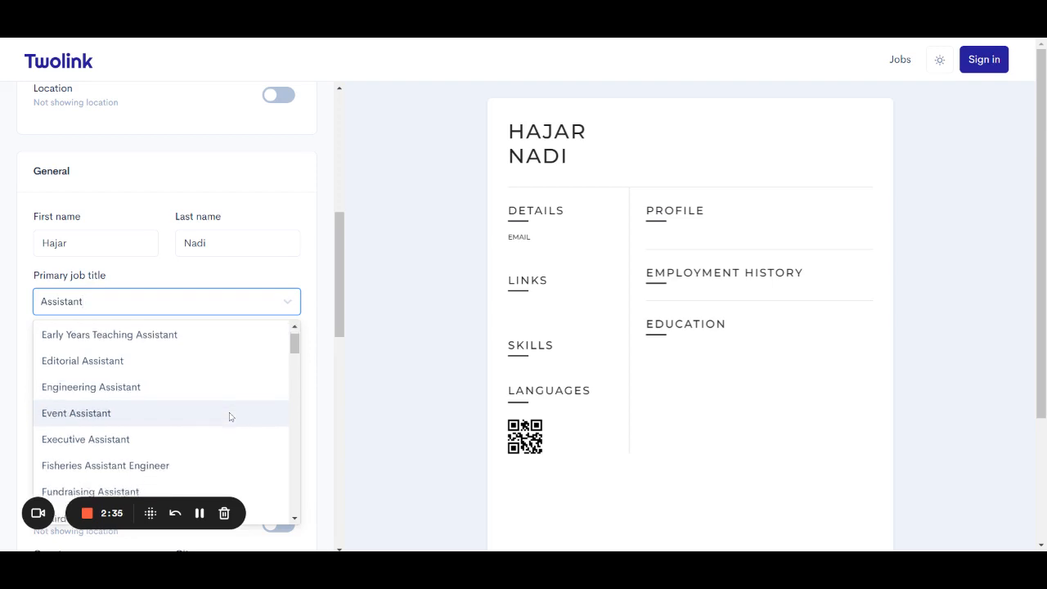
scroll(230, 416, down, 1)
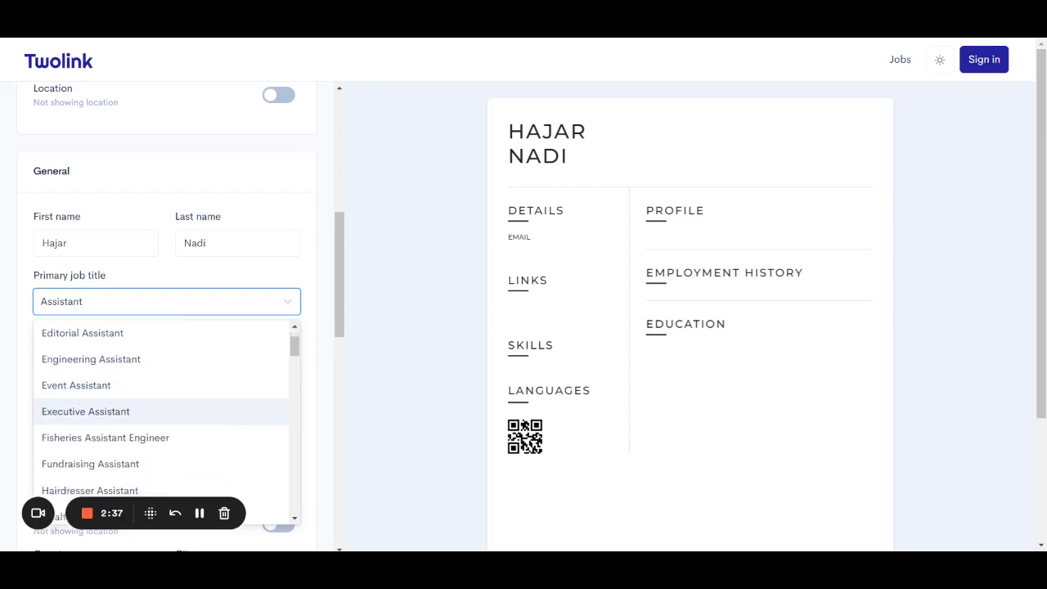
click(232, 415)
scroll(201, 357, down, 1)
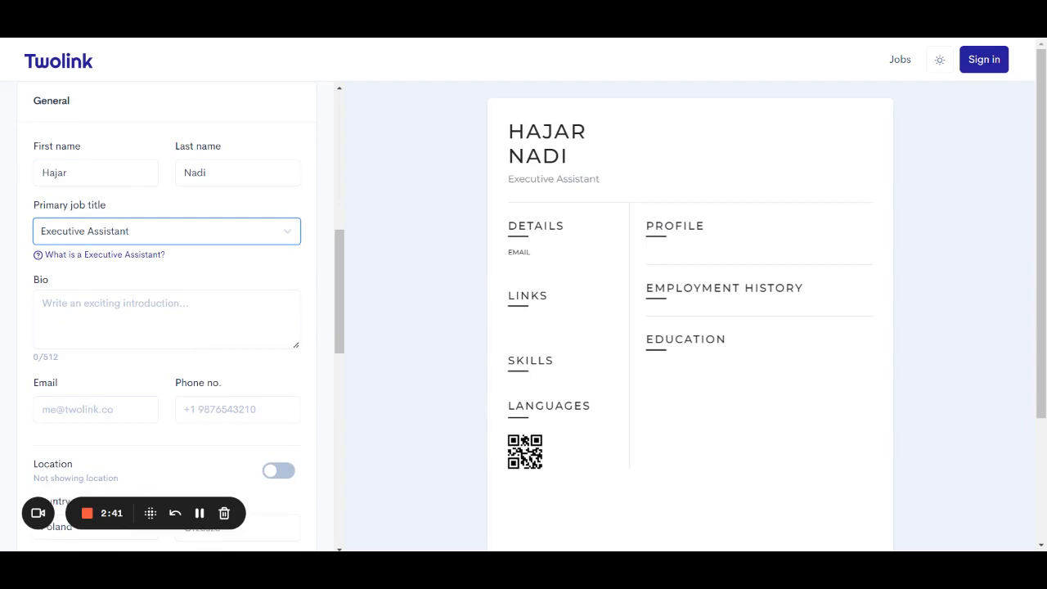
Start the bio with 'Bringing forth a motivated attitude and a variety of powerful skills.'.
click(167, 319)
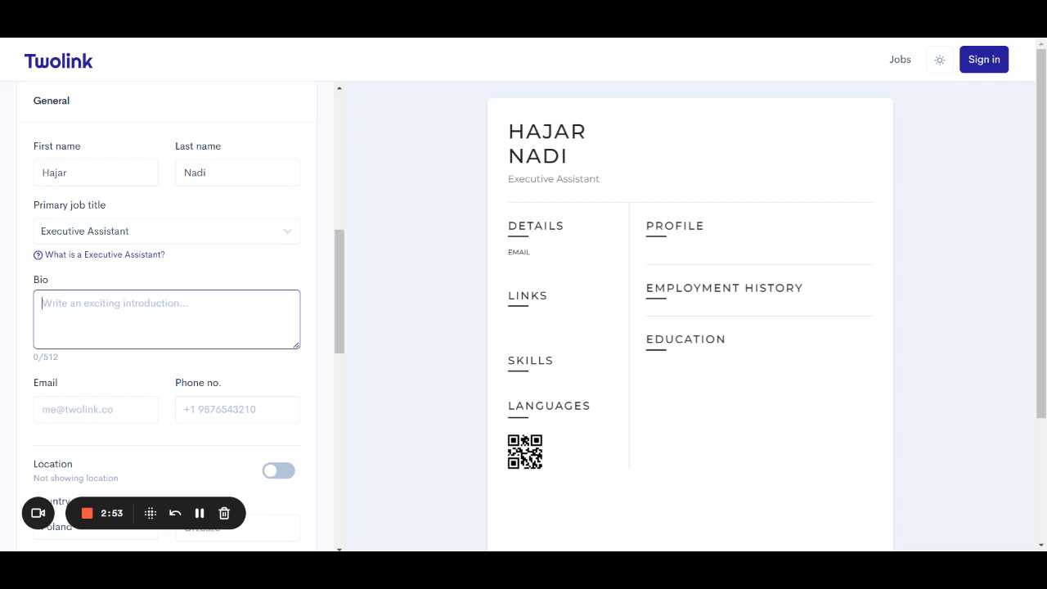
text(Br)
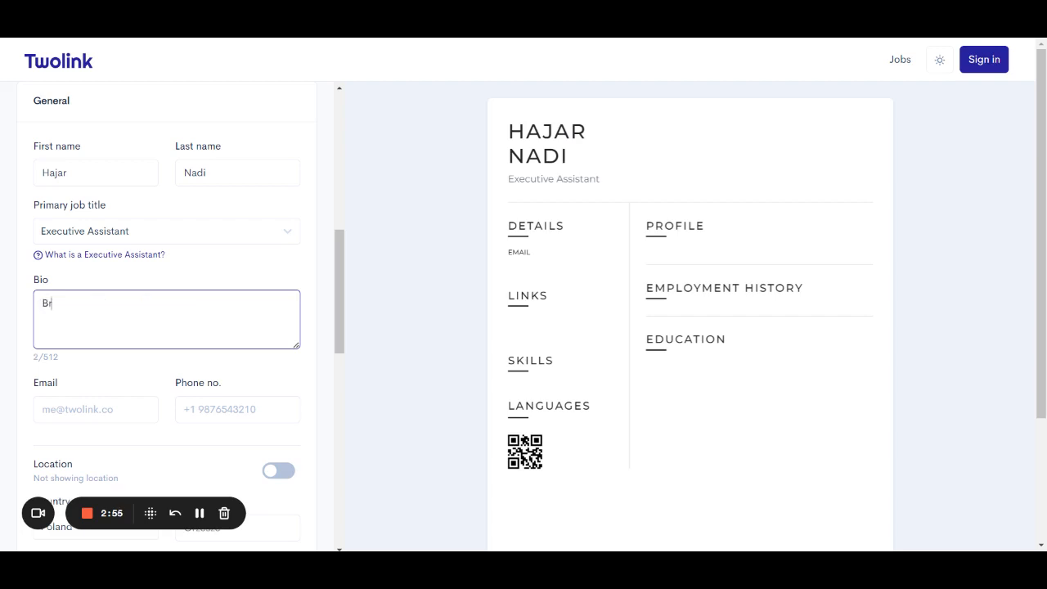
text(inging)
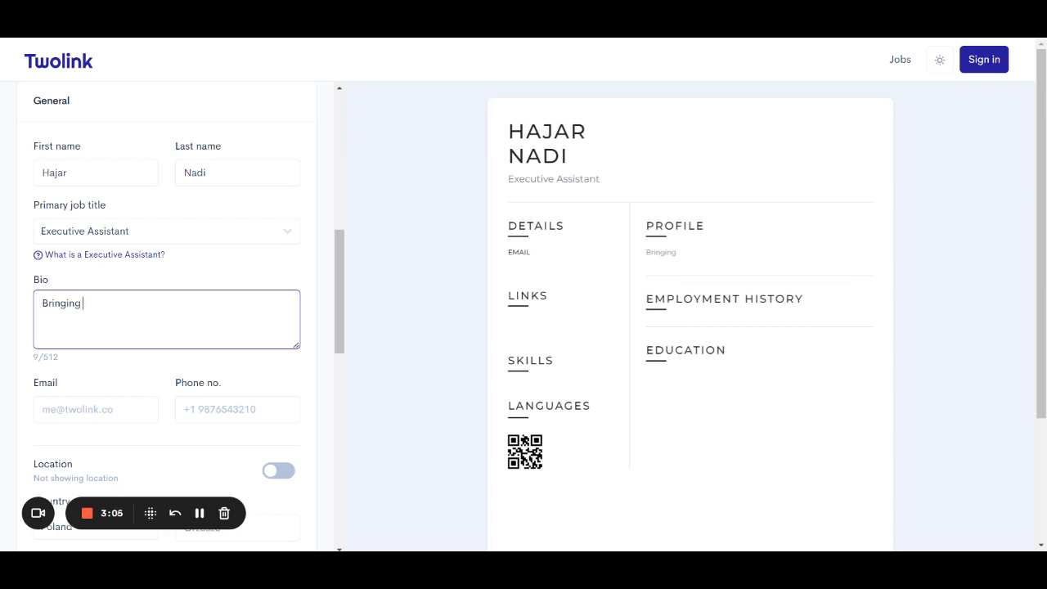
text(forth a motivated attitu)
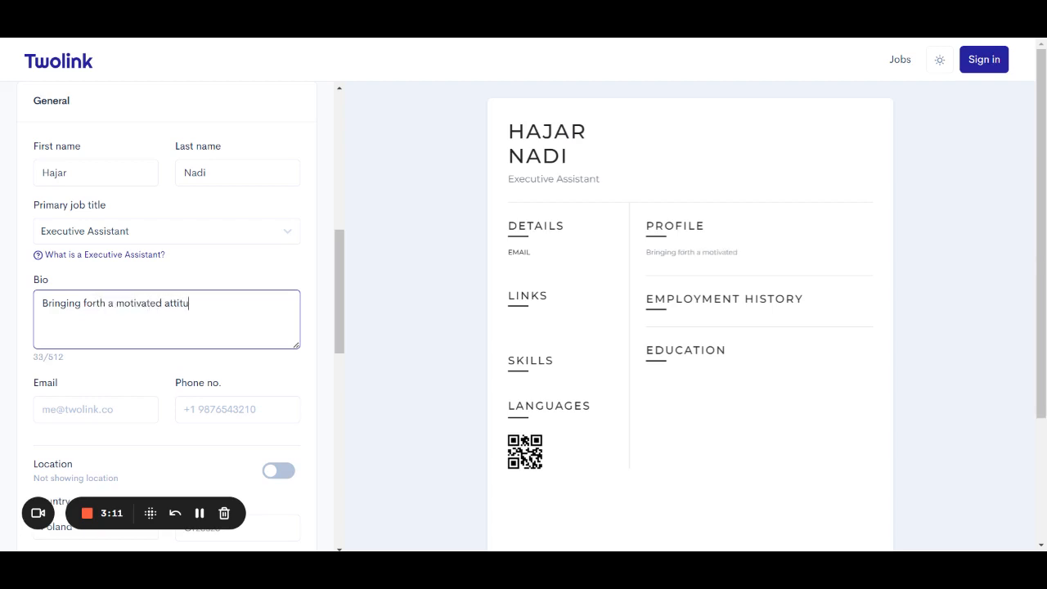
text(de and a variety o)
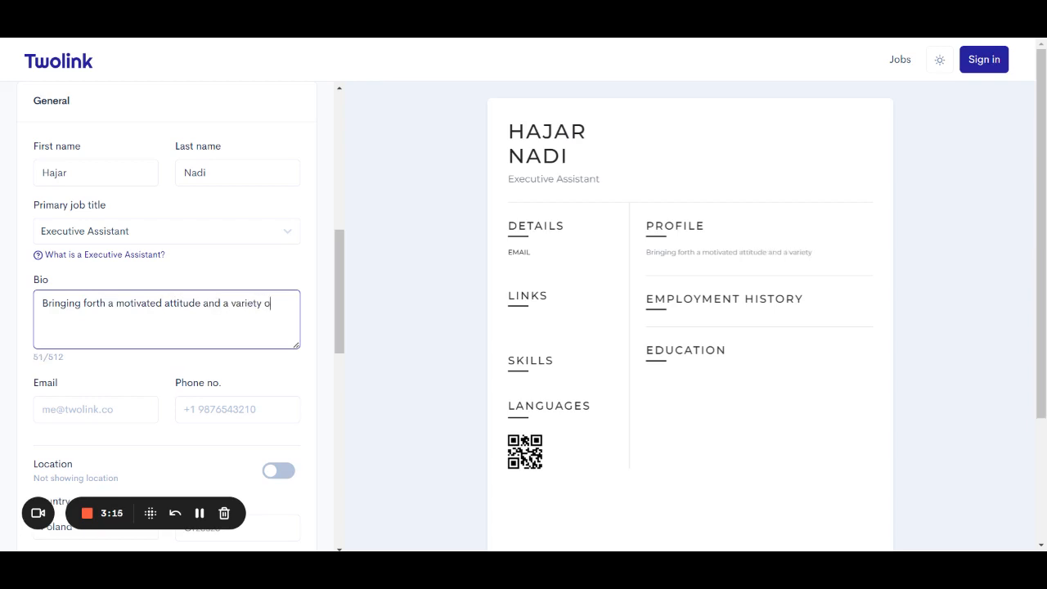
text(f powerful skills.)
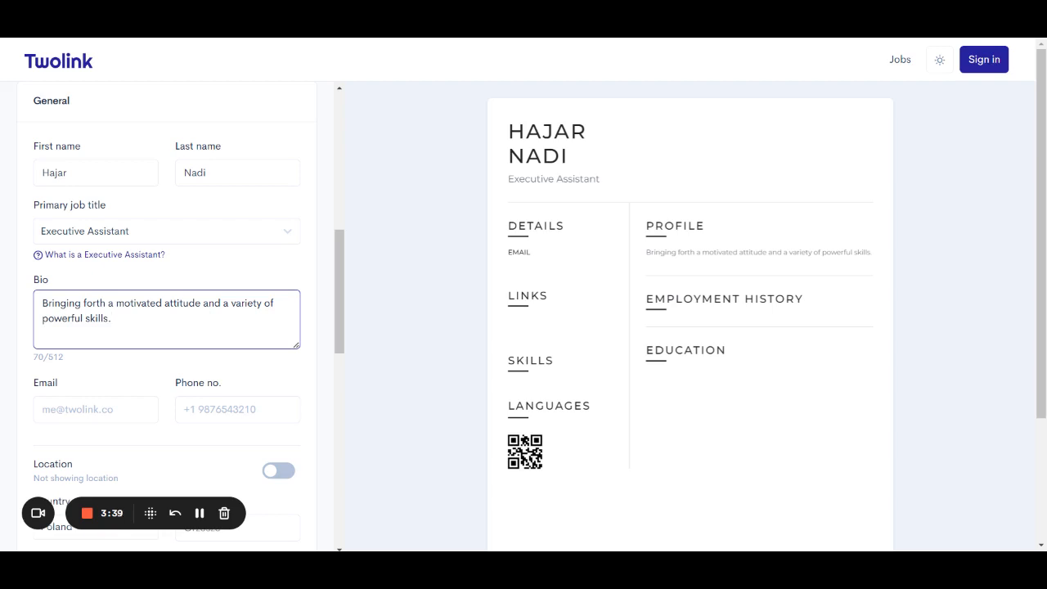
Add five years as an executive assistant and 'Quadrilingual, hardworking and ready to join my next team.'.
text(Worked for 5 years as a )
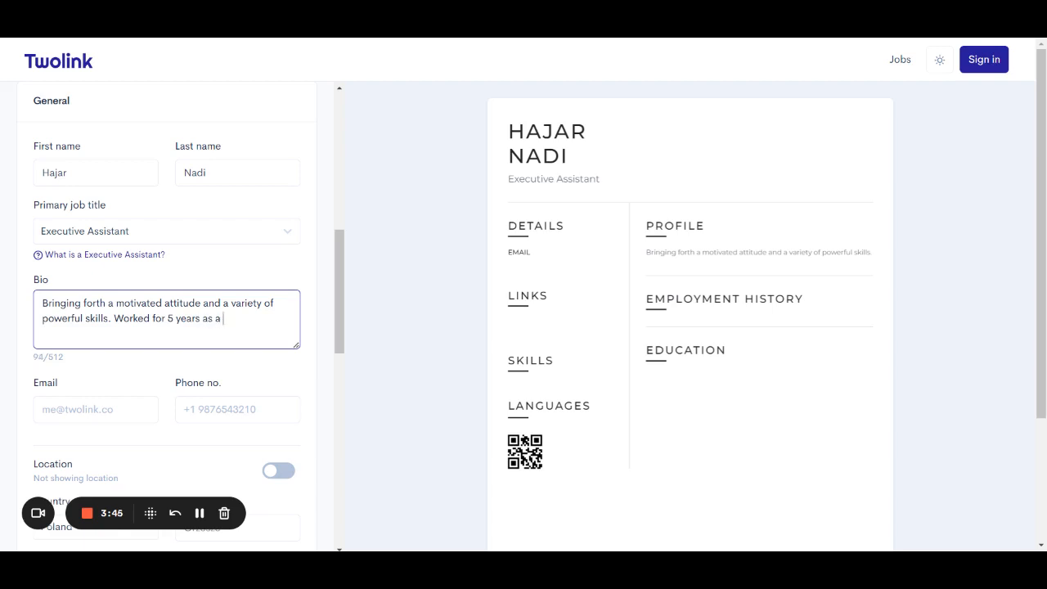
text(n ex)
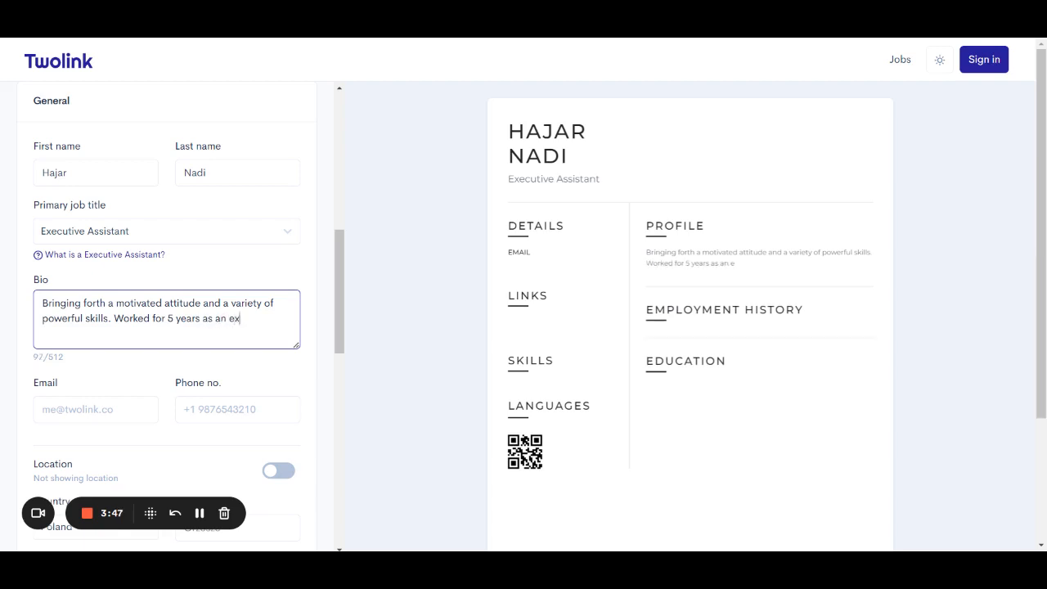
text(ecitu)
key(BackSpace)
key(BackSpace)
text(tive assistant)
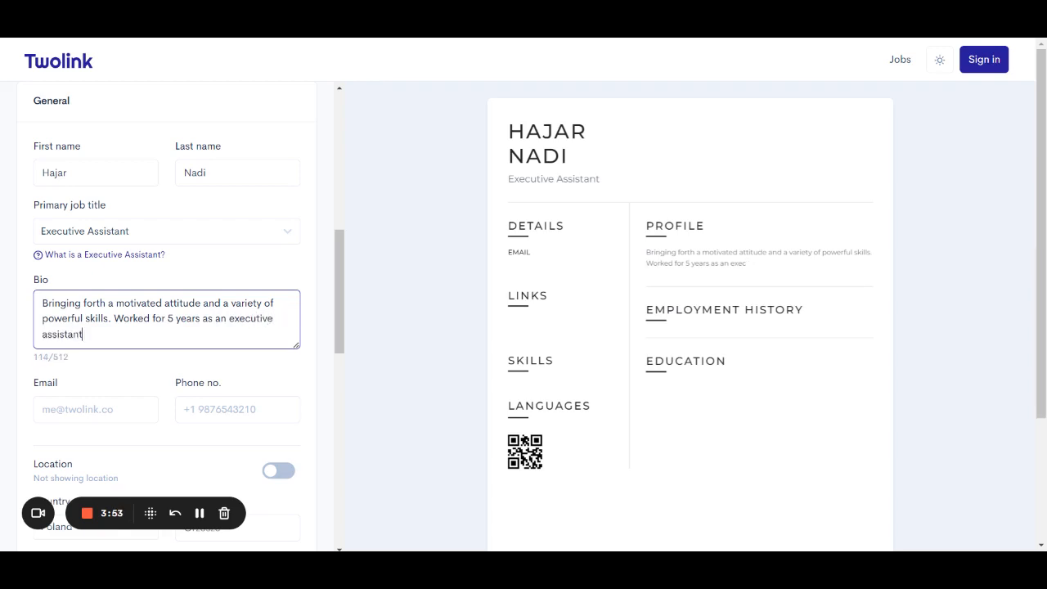
text(.)
text(Quadrili)
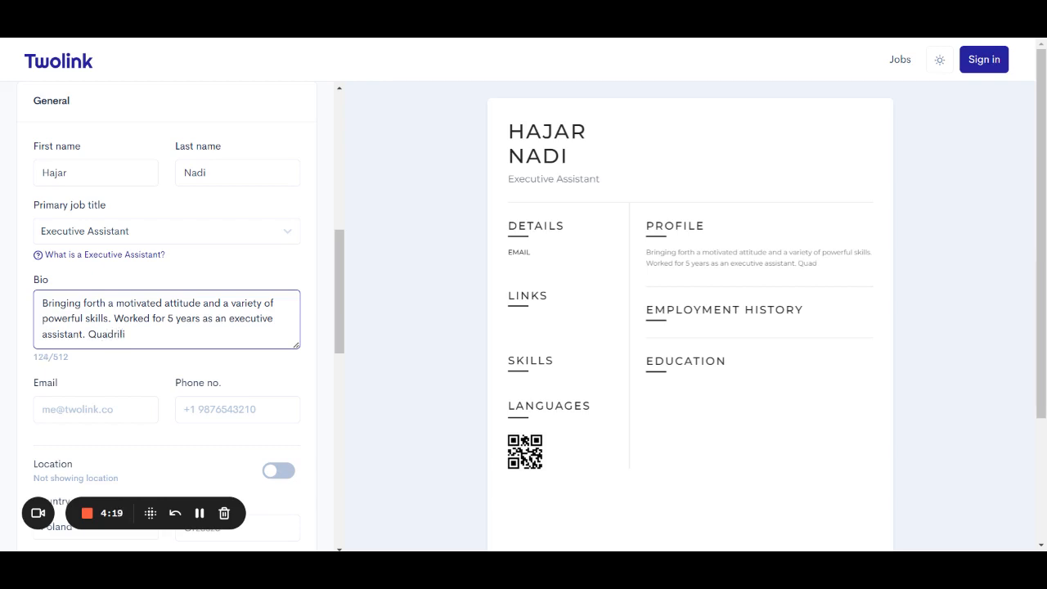
text(ngual)
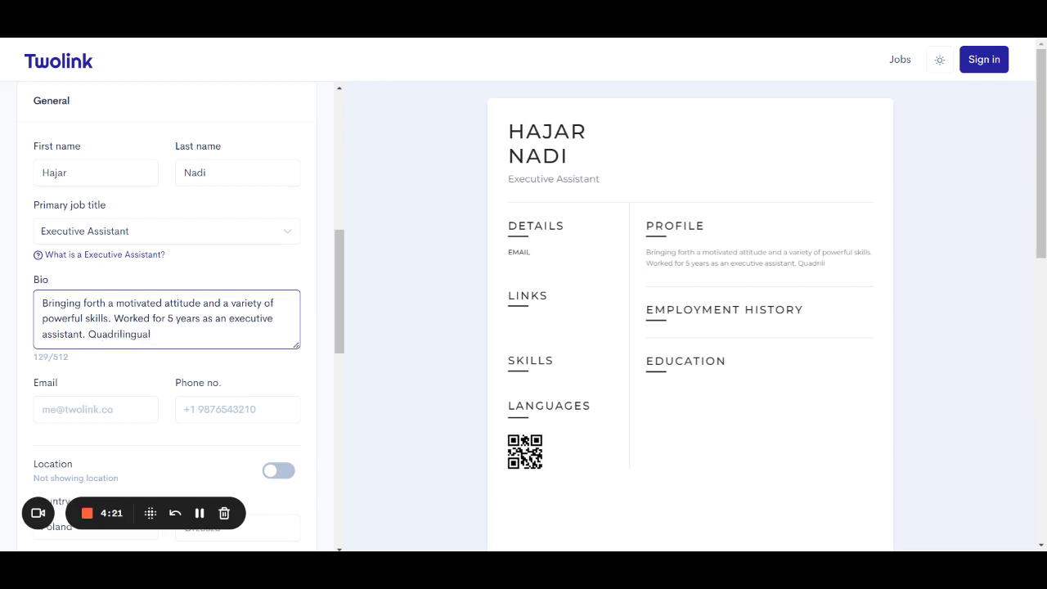
text(, )
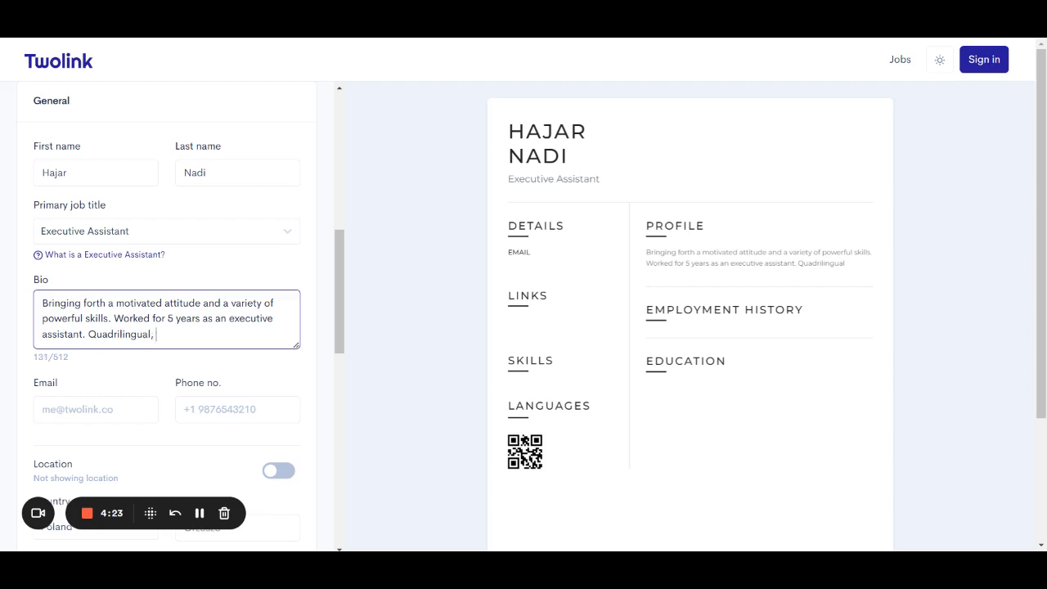
text(hardworking and ready)
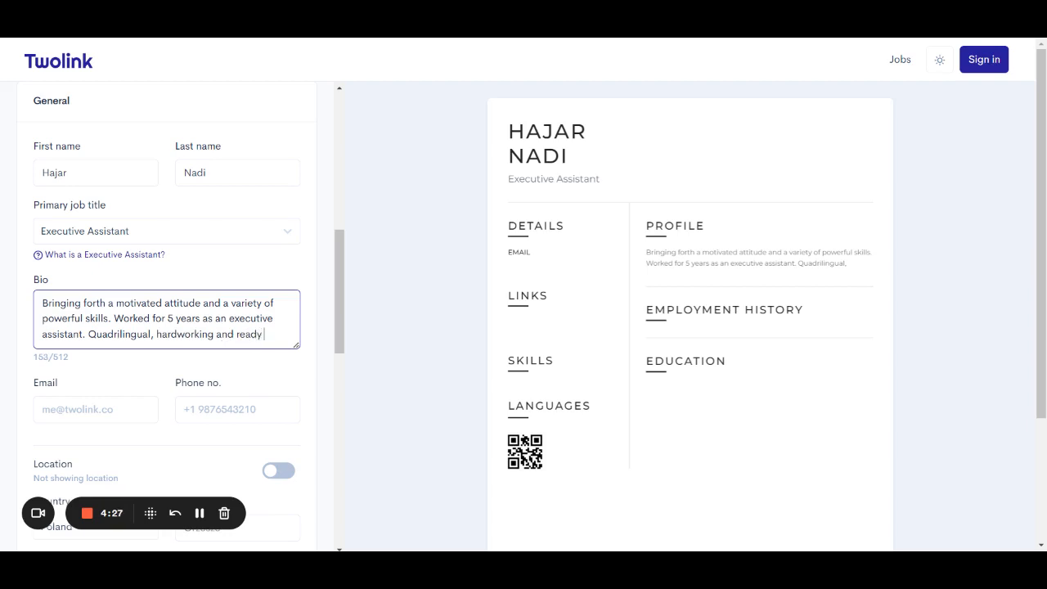
text( to join my next)
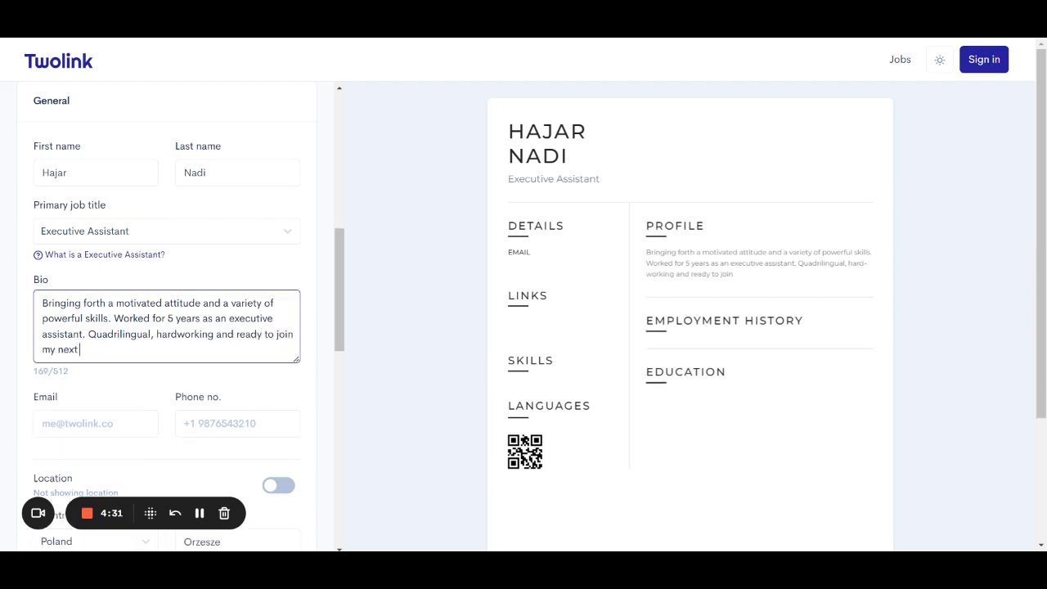
text( team.)
scroll(116, 386, down, 1)
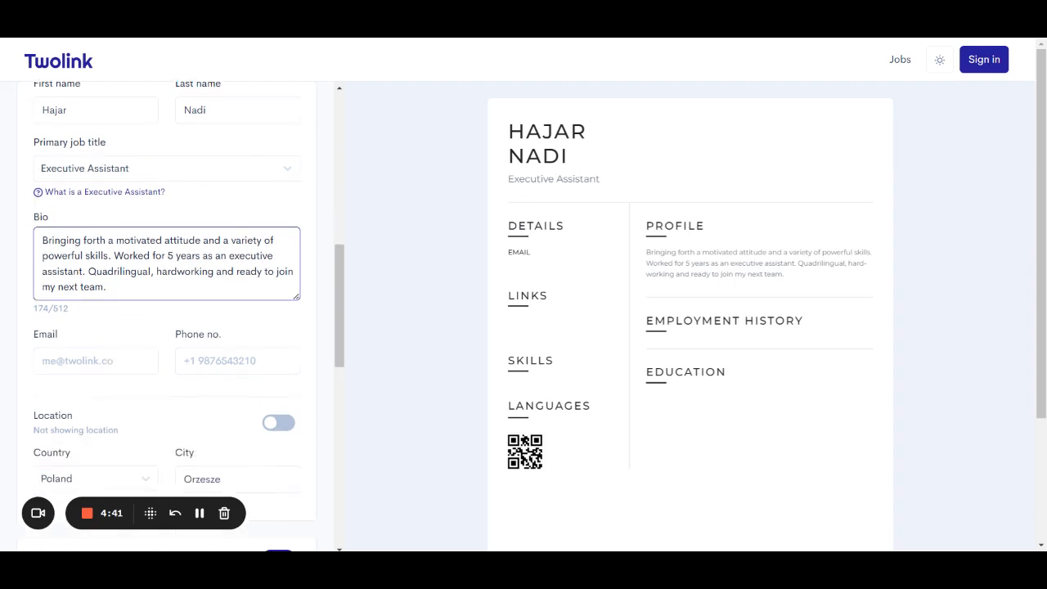
scroll(140, 261, down, 1)
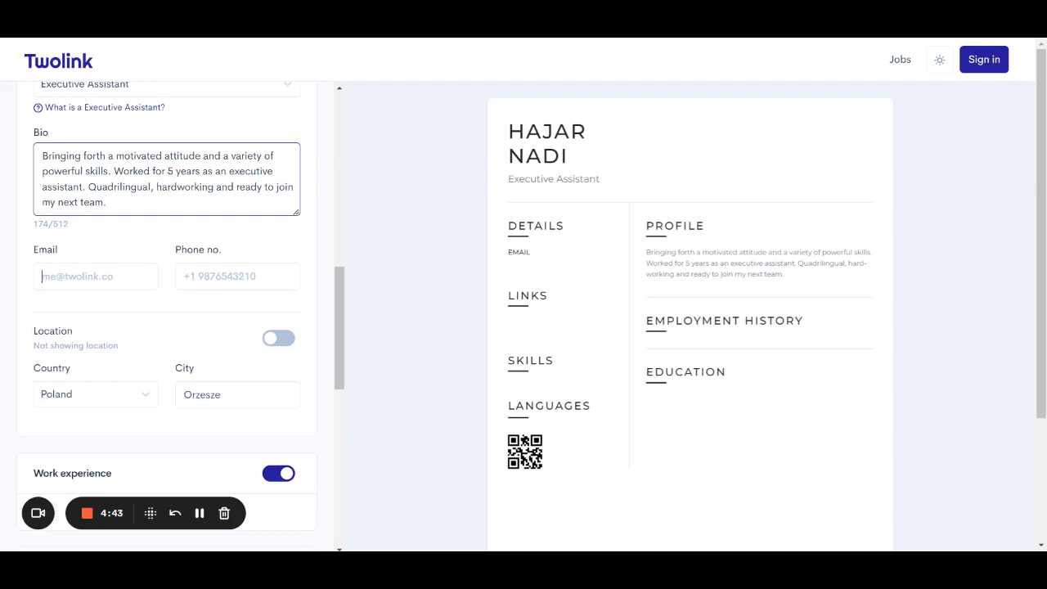
Fill in the contact e-mail from the saved address and enter the phone number.
click(98, 276)
click(131, 296)
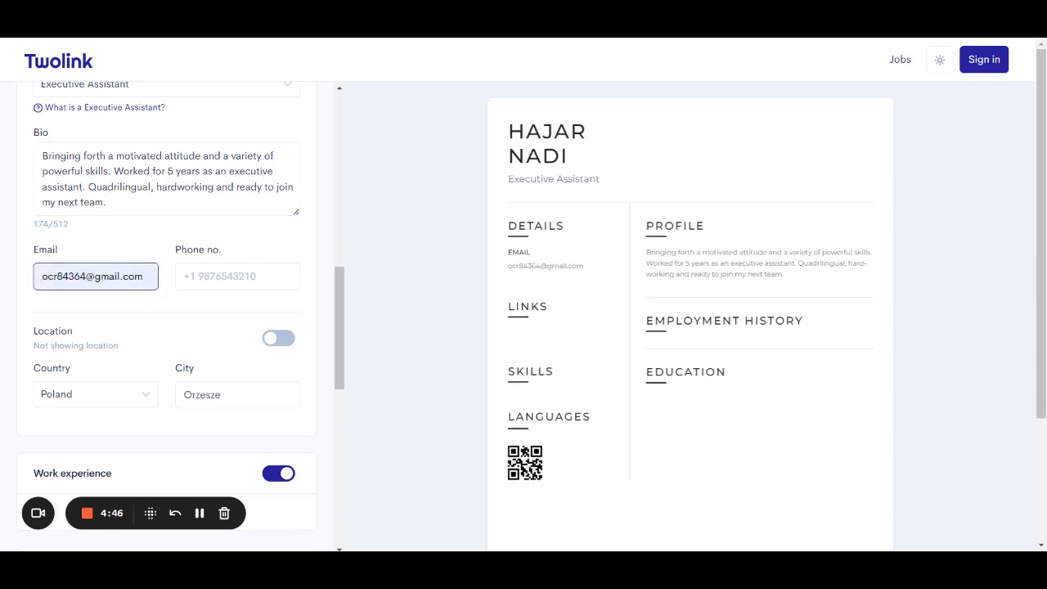
click(185, 276)
text(+)
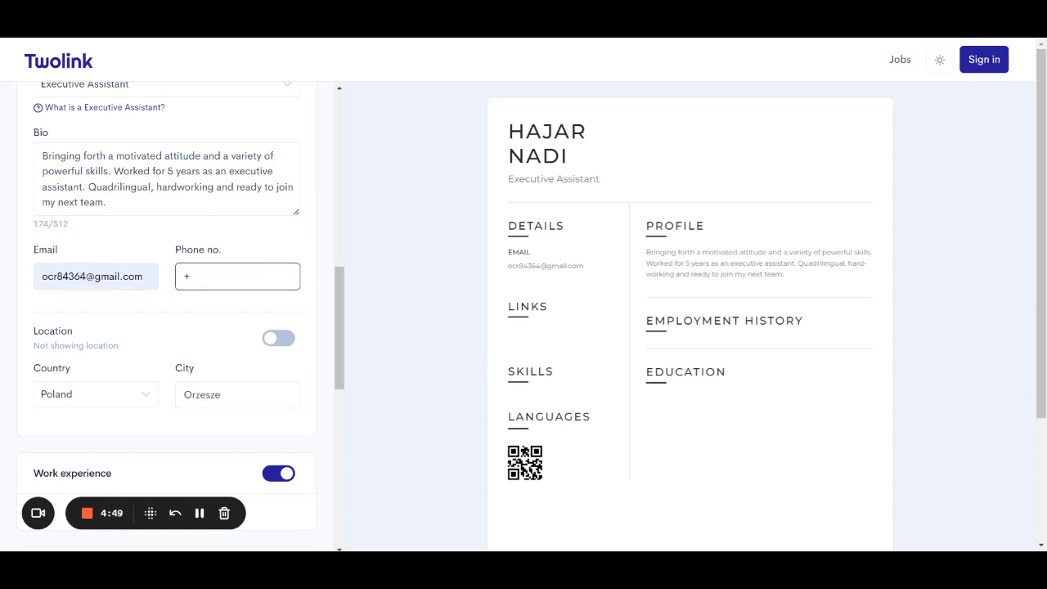
text(48---------)
Toggle Location on and back off so the location stays hidden.
scroll(194, 374, down, 1)
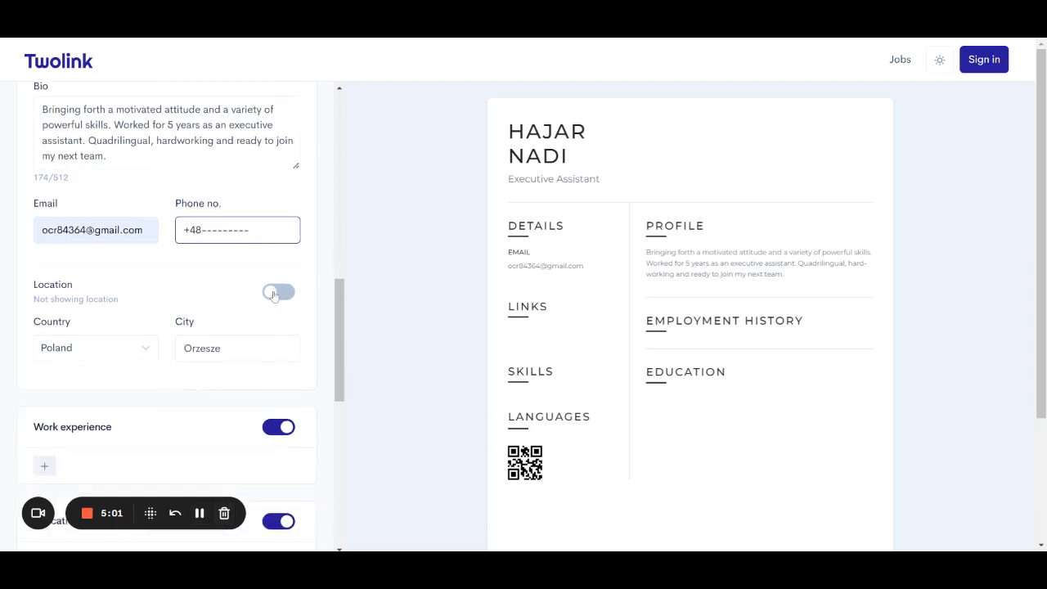
click(274, 293)
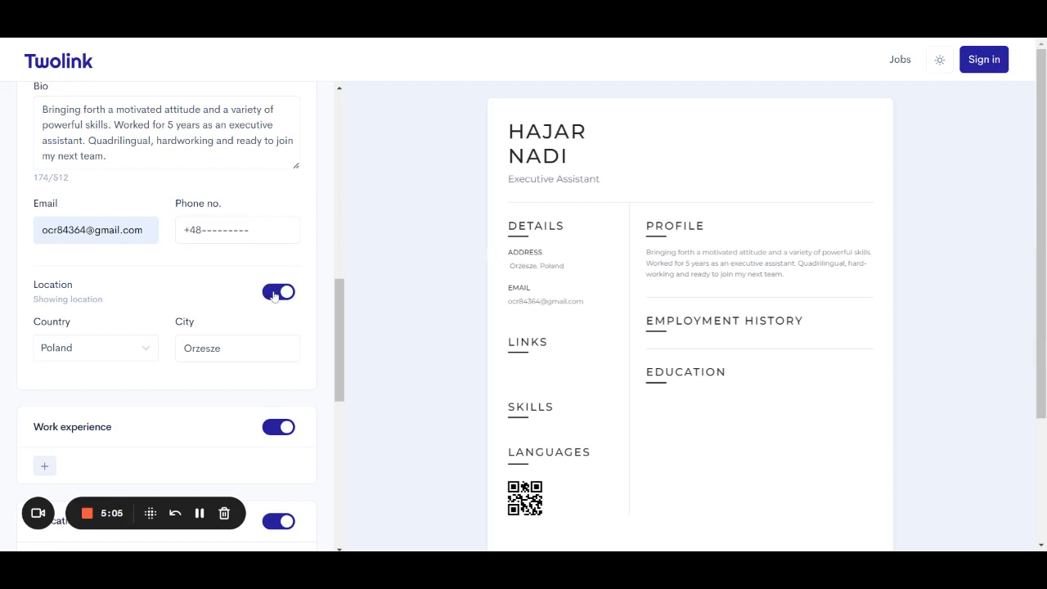
scroll(634, 371, down, 3)
scroll(634, 371, up, 3)
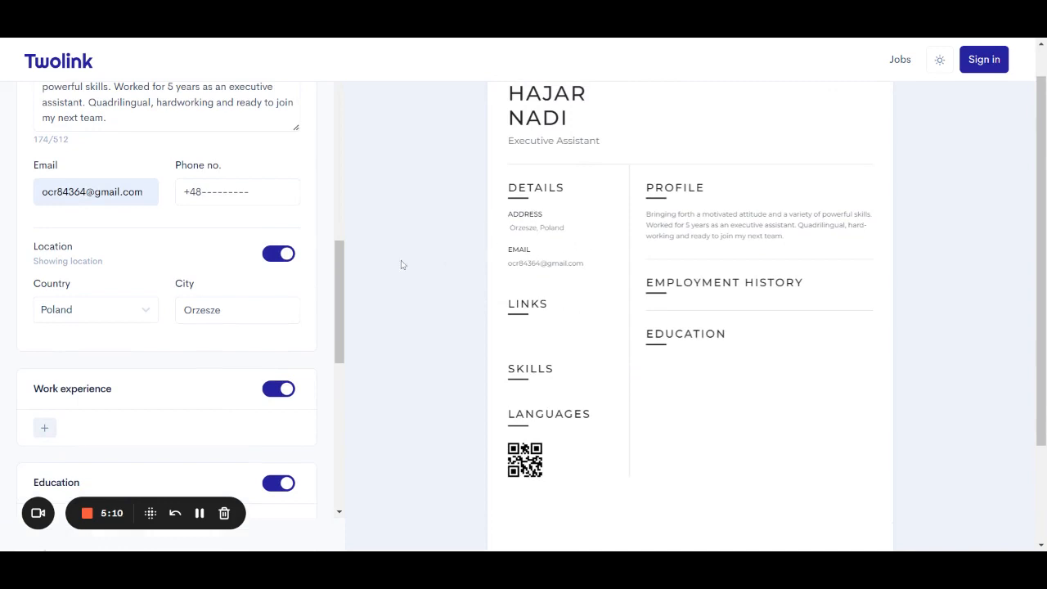
click(274, 258)
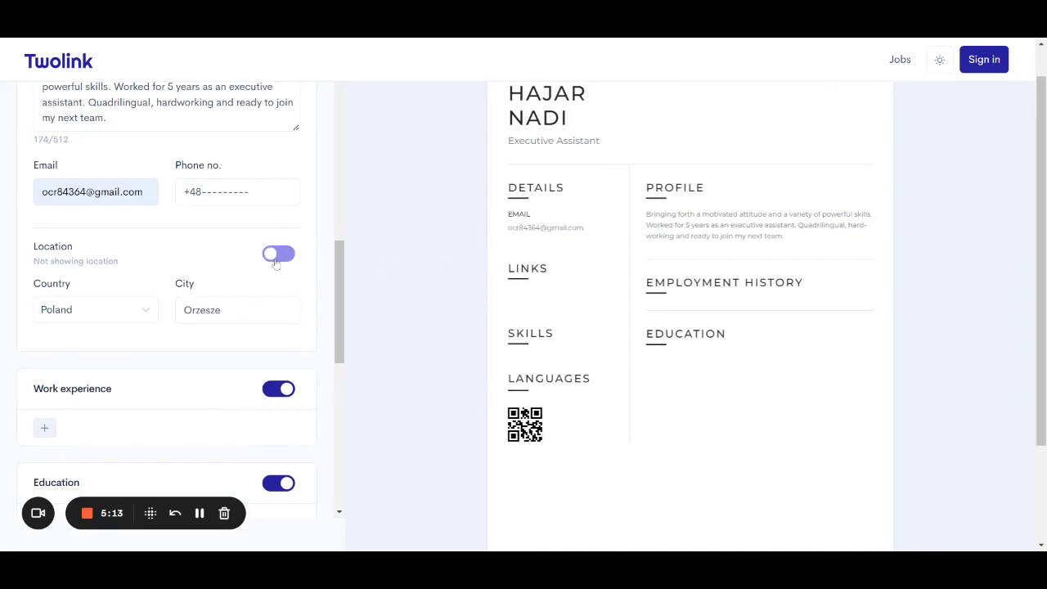
scroll(258, 381, down, 3)
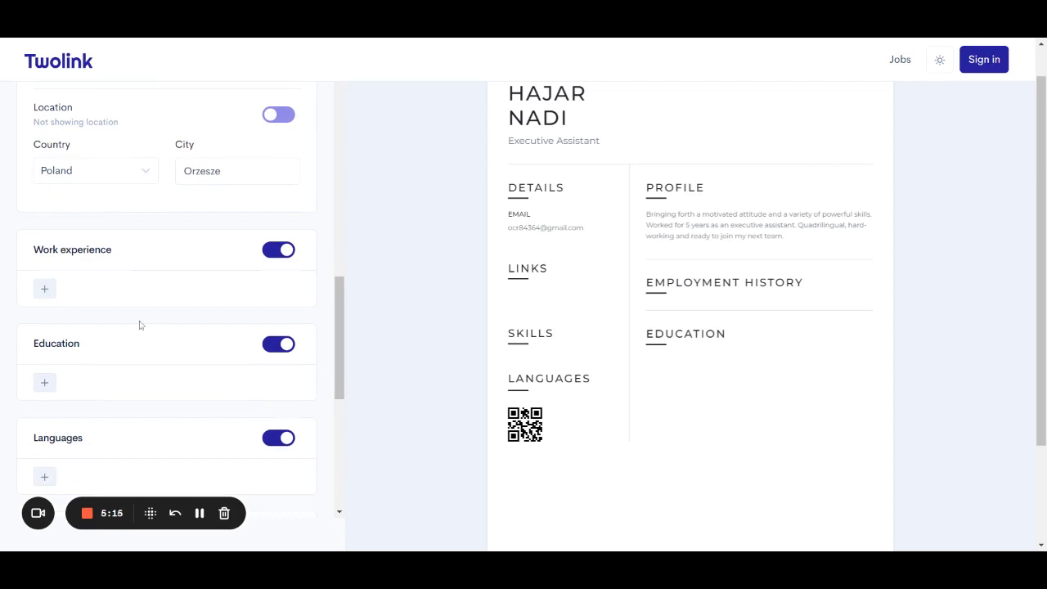
Add two blank work-experience entries, expanding each, and reopen the first one.
click(45, 289)
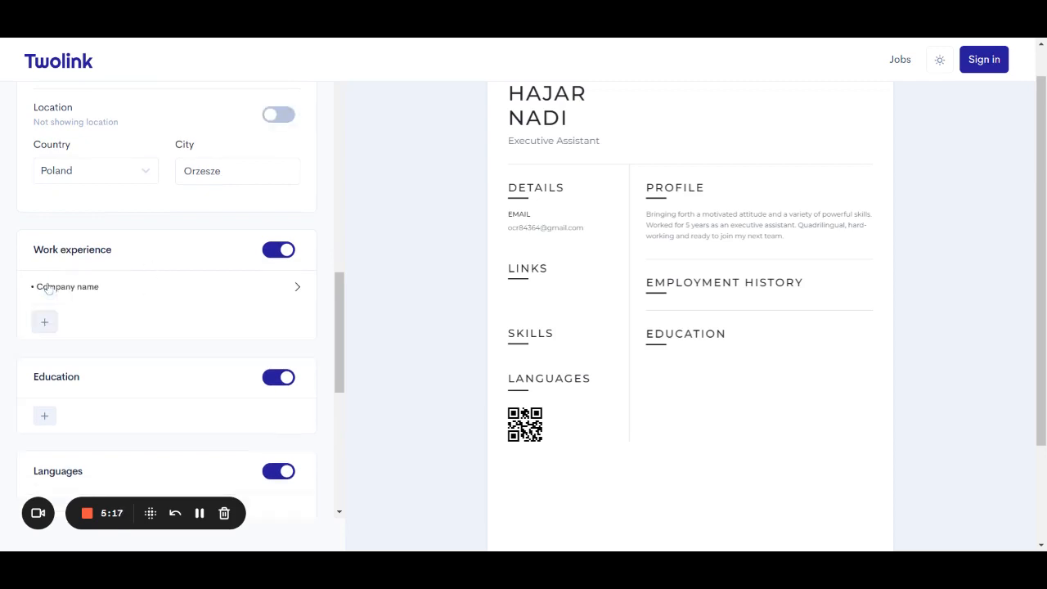
click(49, 288)
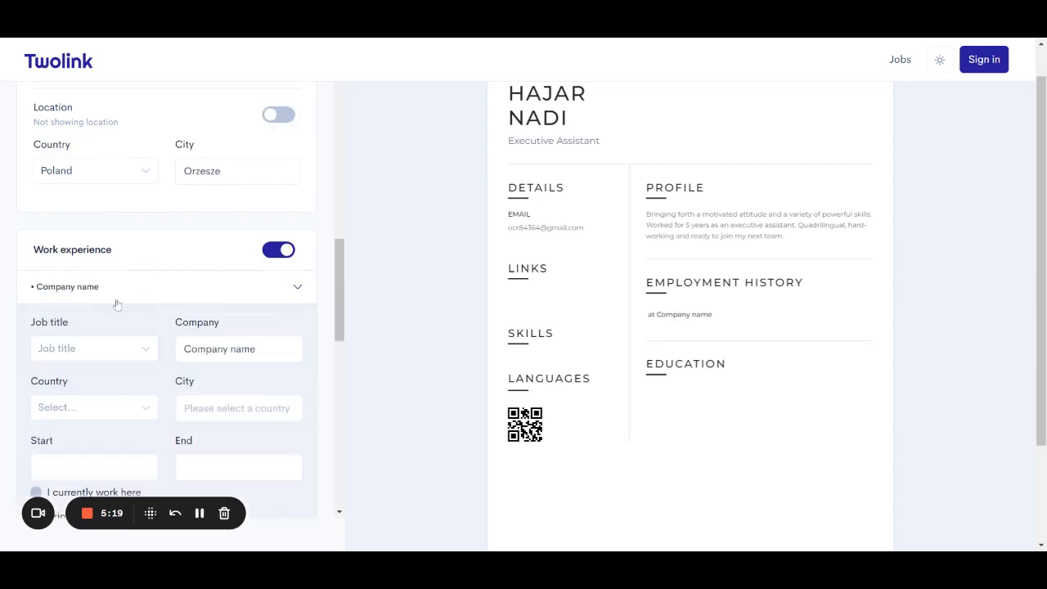
scroll(117, 301, down, 2)
scroll(117, 304, down, 1)
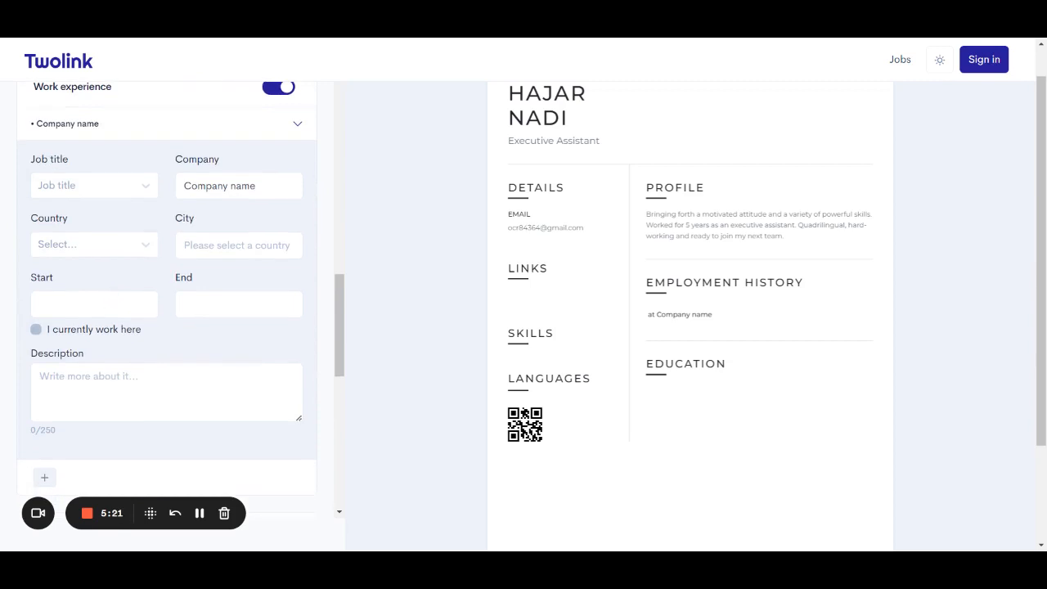
scroll(117, 327, down, 1)
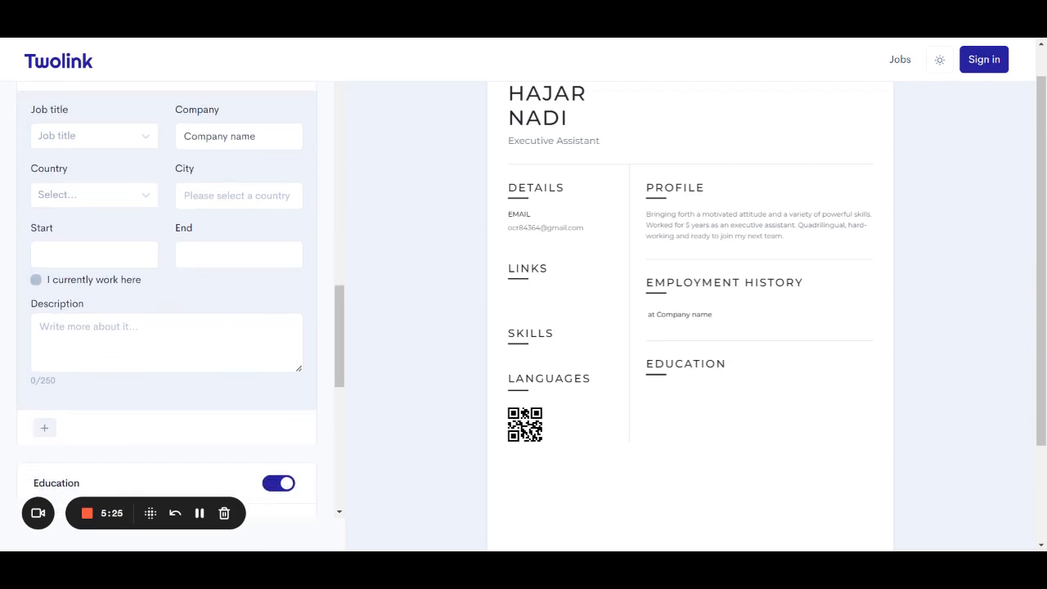
click(40, 428)
scroll(131, 420, down, 1)
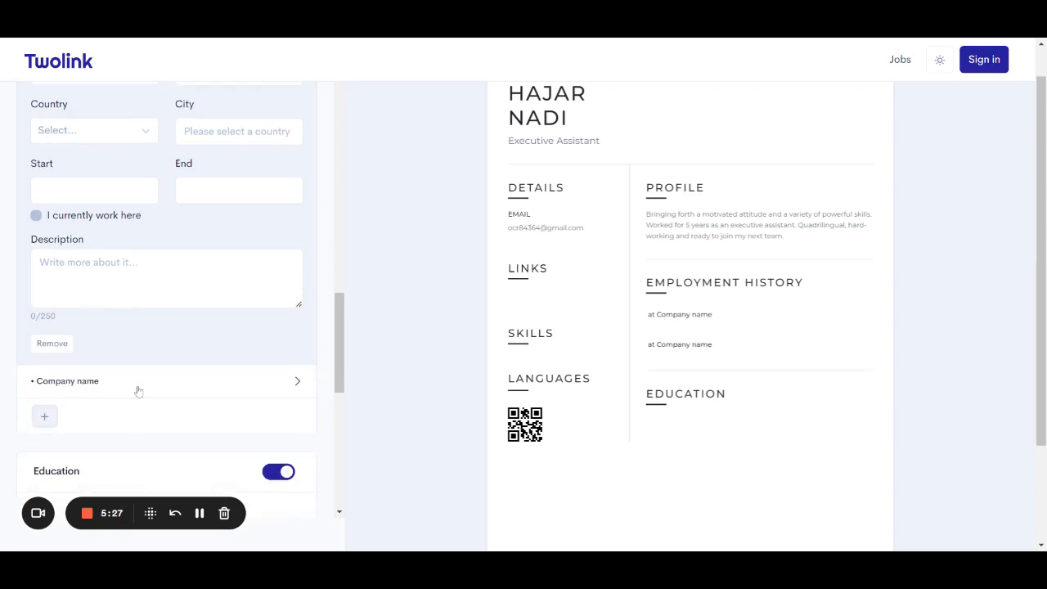
click(136, 388)
scroll(147, 266, up, 2)
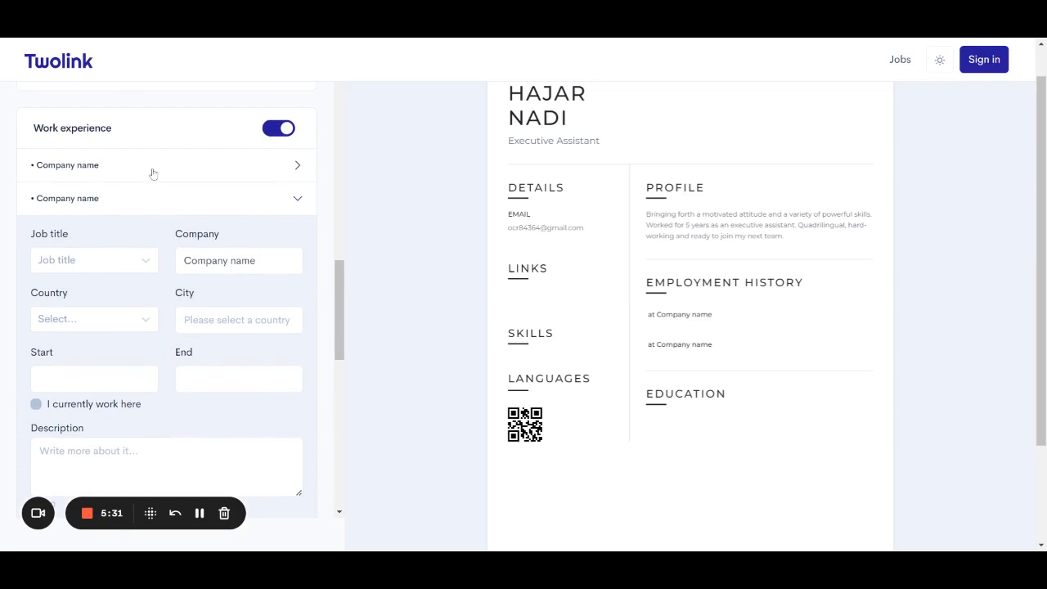
click(152, 172)
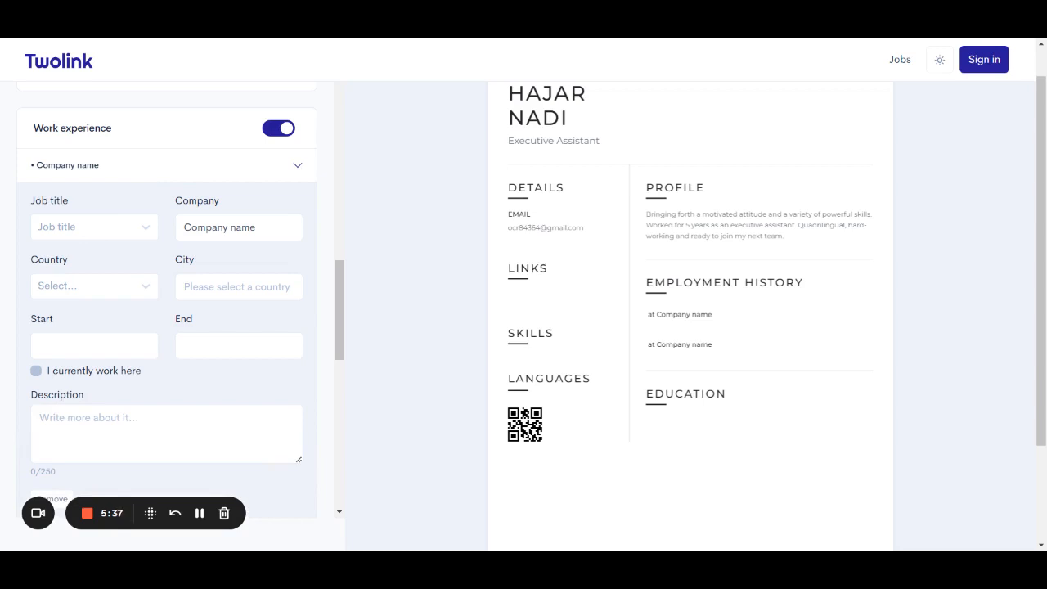
Set the first job's title to Executive Assistant and its company to C.i.s.
click(81, 237)
text(exc)
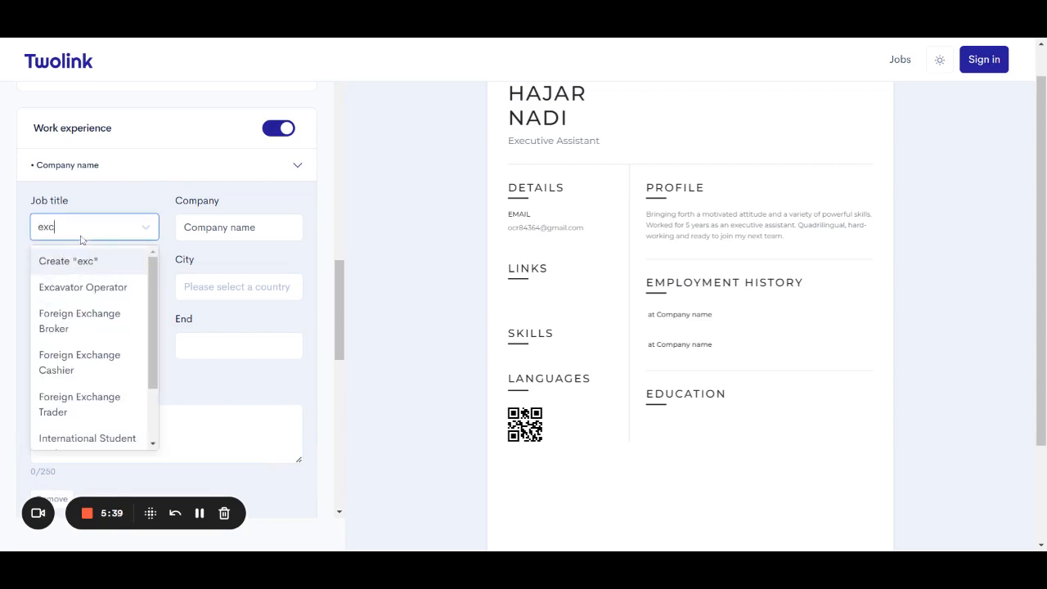
text(u)
key(BackSpace)
key(BackSpace)
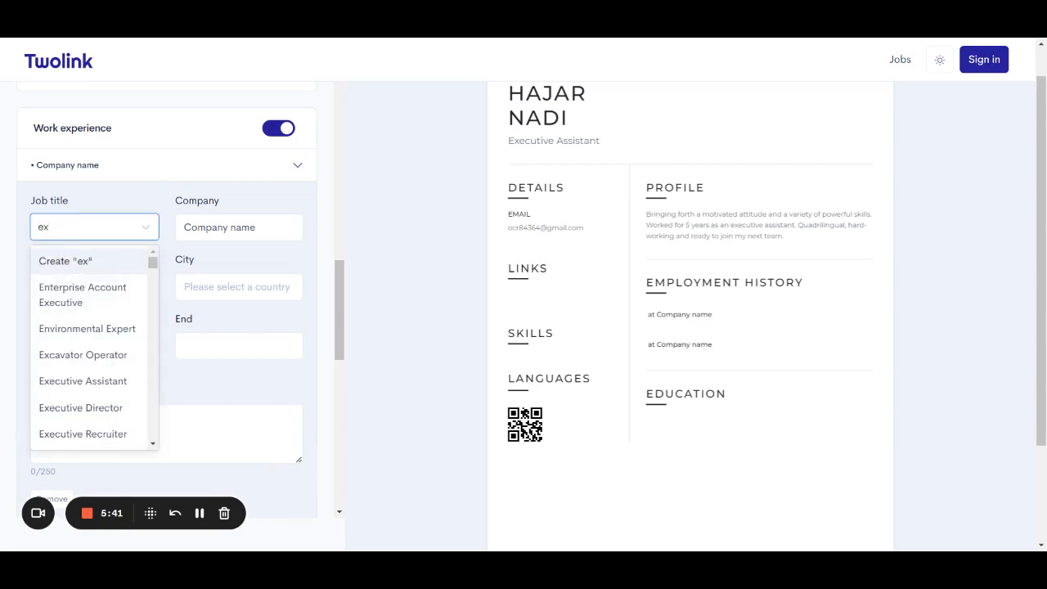
text(ecuti)
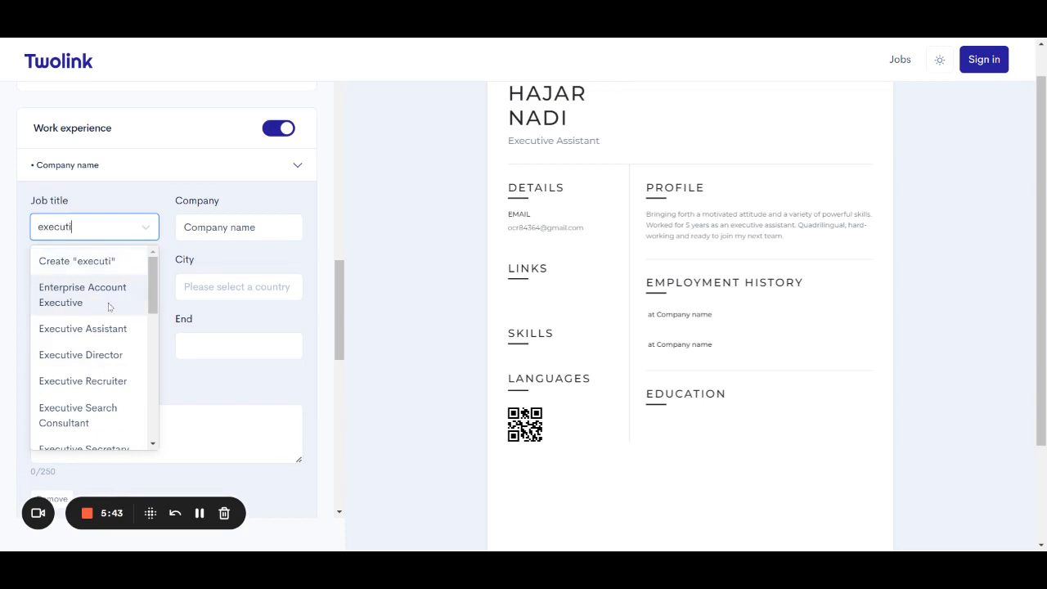
click(122, 327)
triple_click(243, 227)
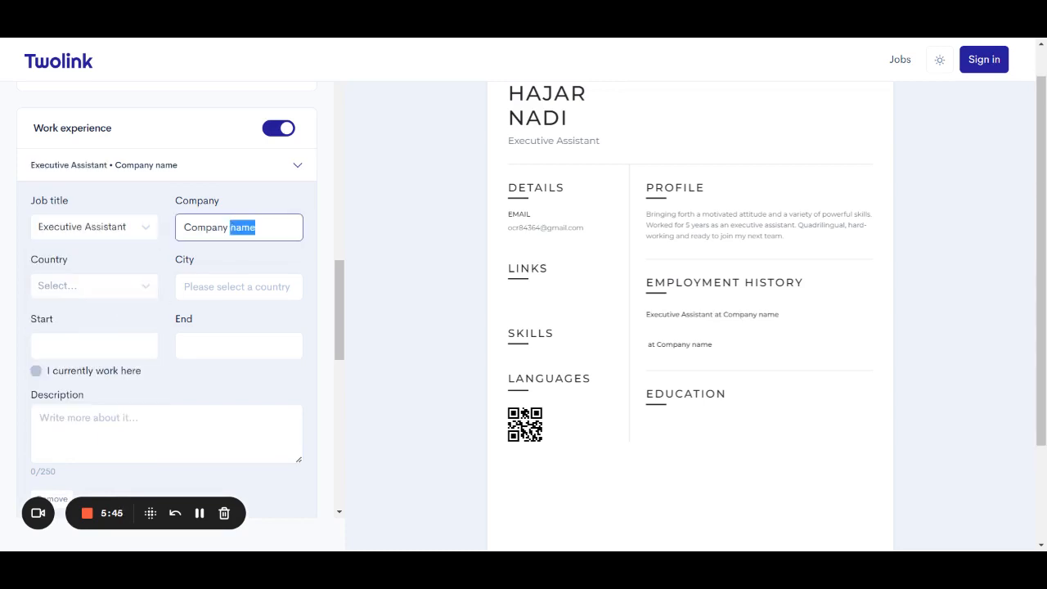
text(C)
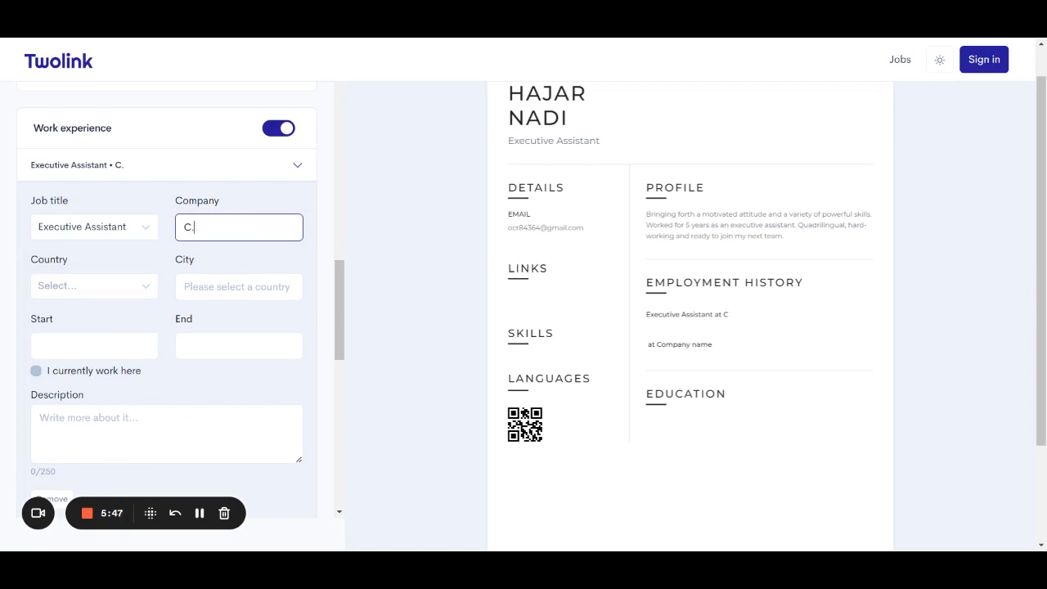
text(.is)
key(BackSpace)
text(.s)
Set the job's country to Turkey and city to İstanbul.
click(138, 283)
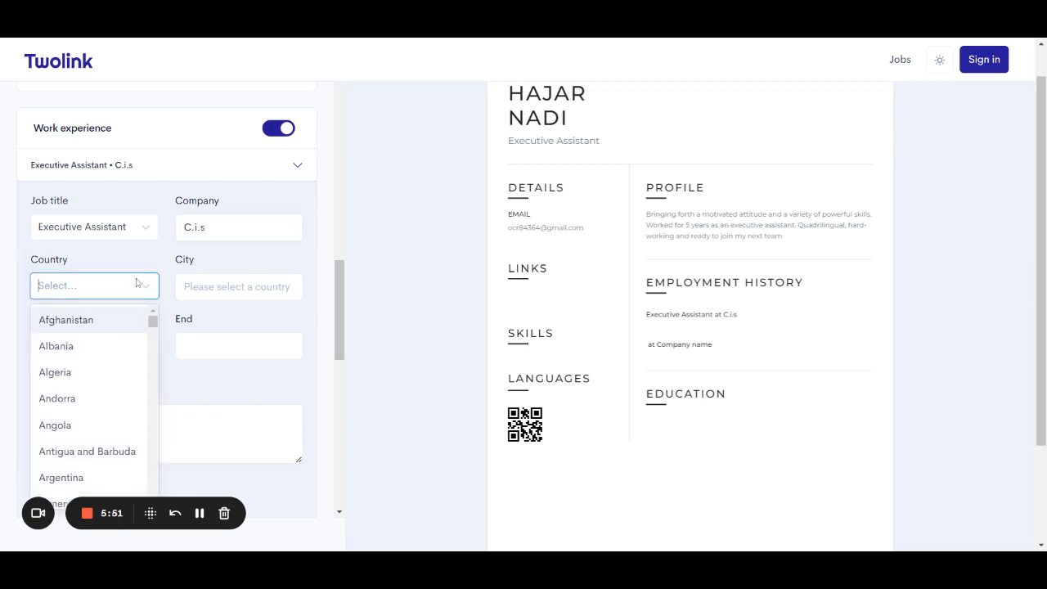
text(Turkey)
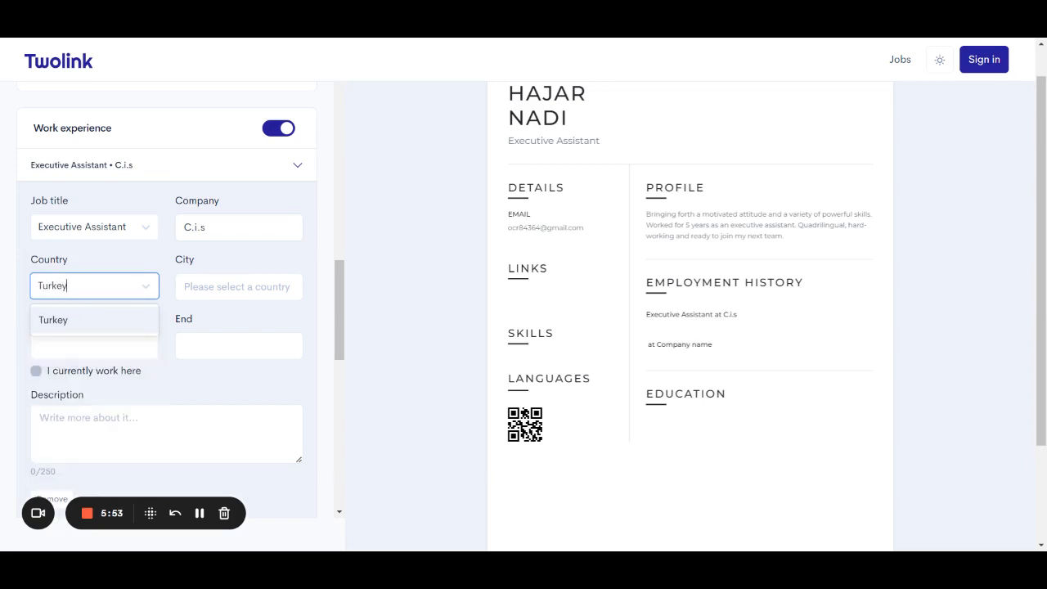
click(140, 317)
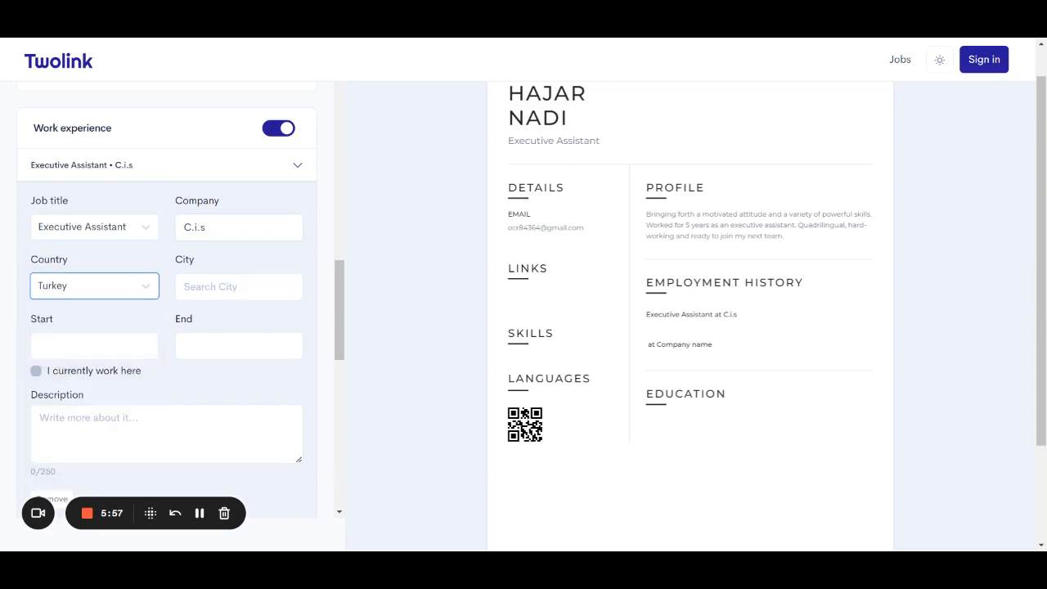
click(239, 287)
text(Is)
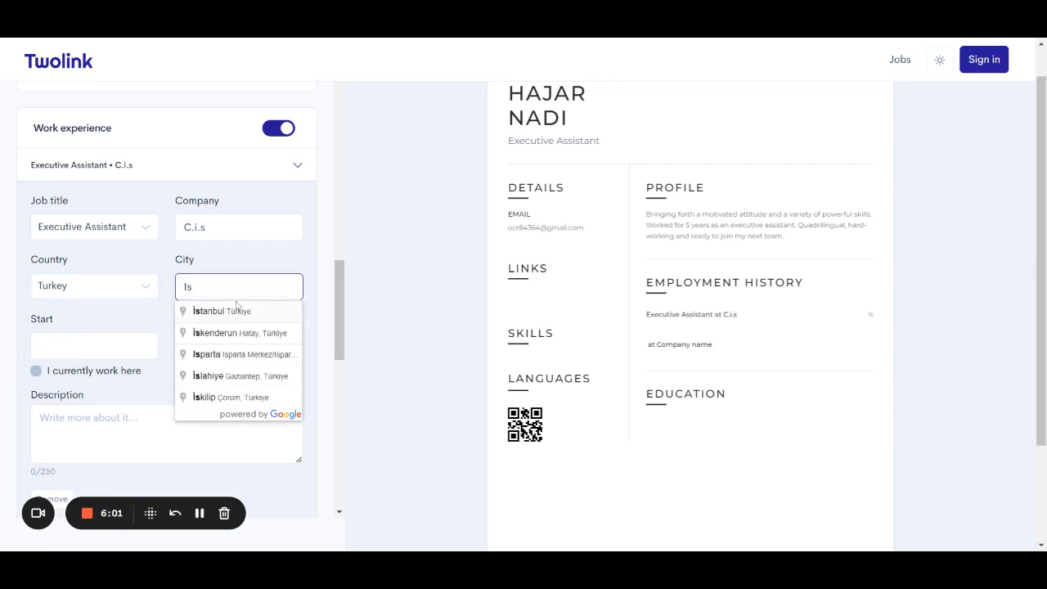
click(236, 309)
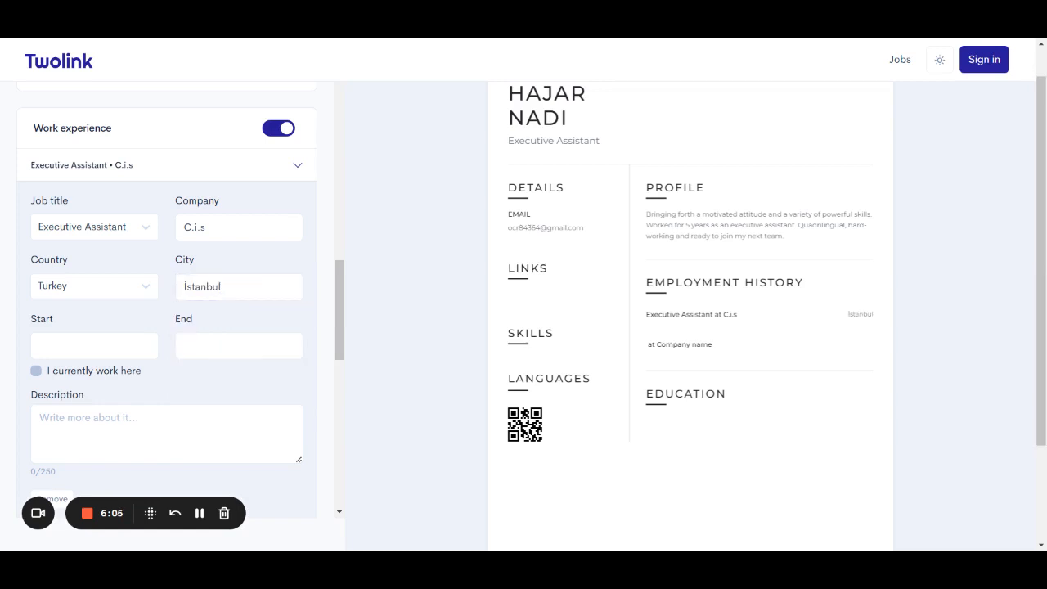
Set the job's start date to March 2022.
click(120, 357)
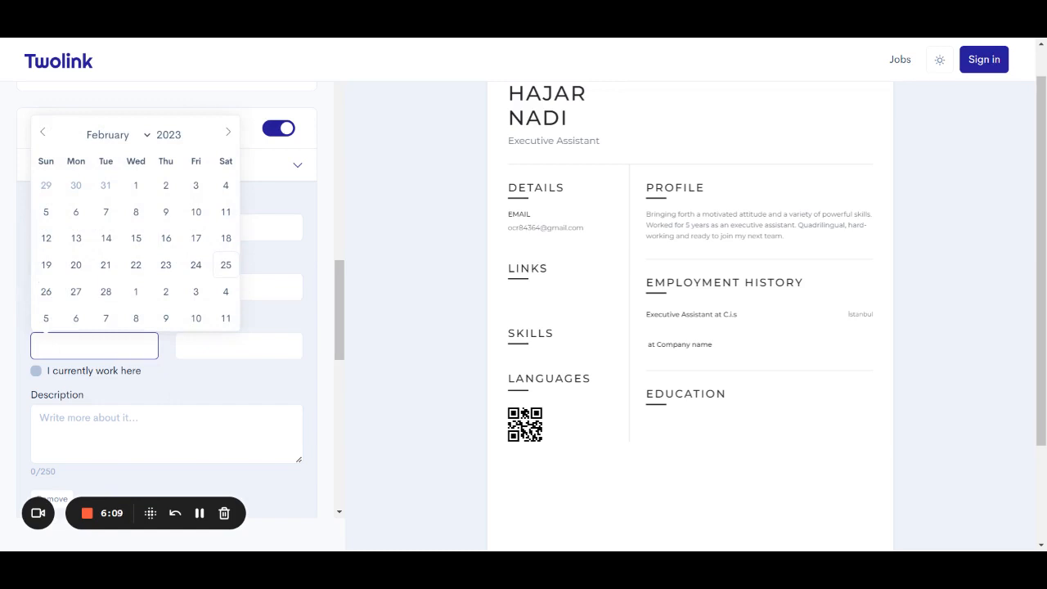
click(43, 135)
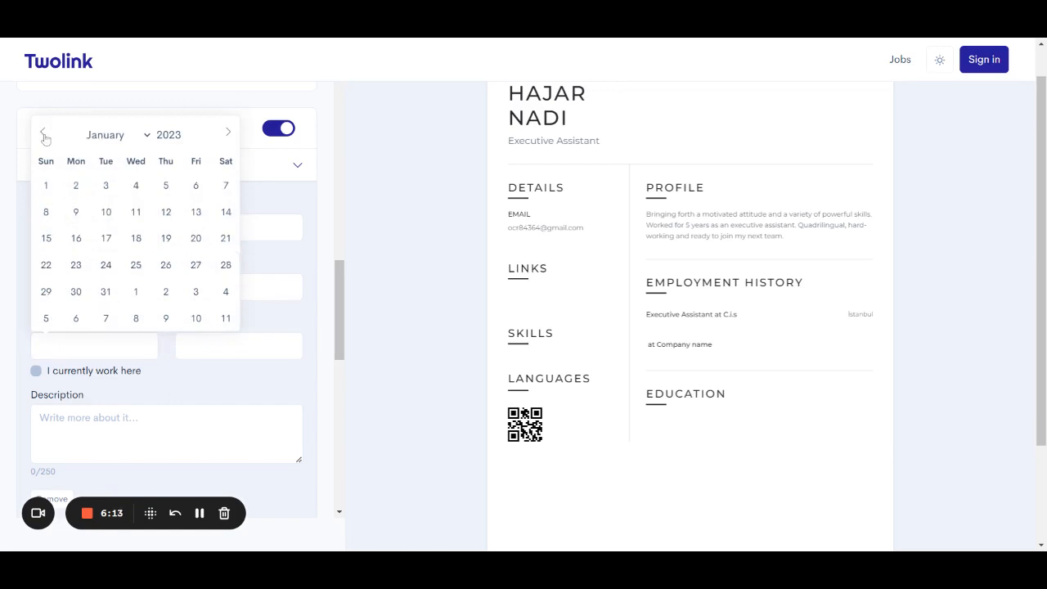
click(43, 133)
click(43, 134)
click(43, 133)
click(43, 134)
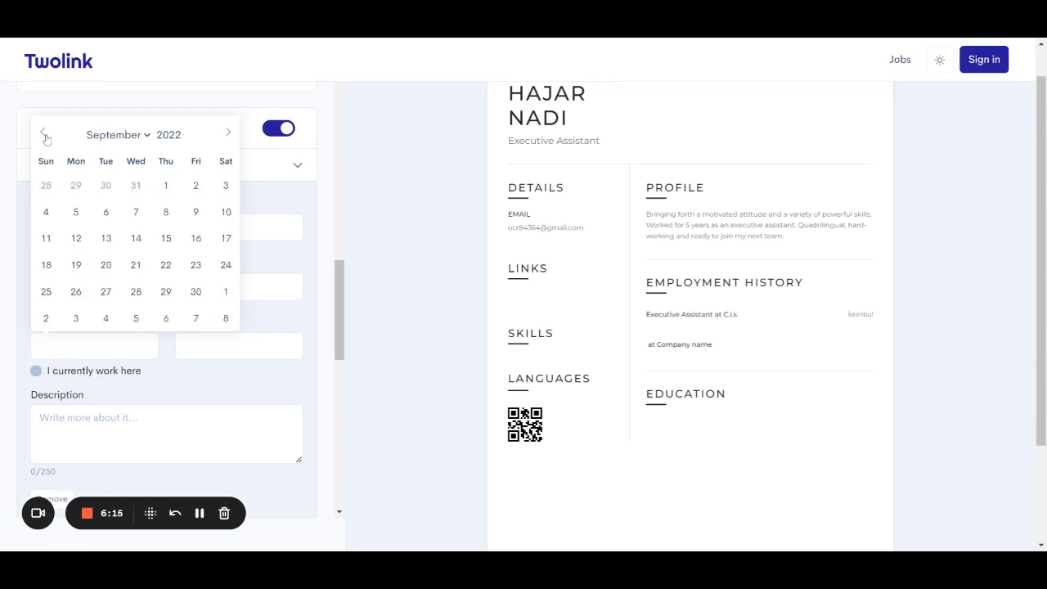
click(44, 134)
click(44, 134)
click(44, 134)
click(45, 135)
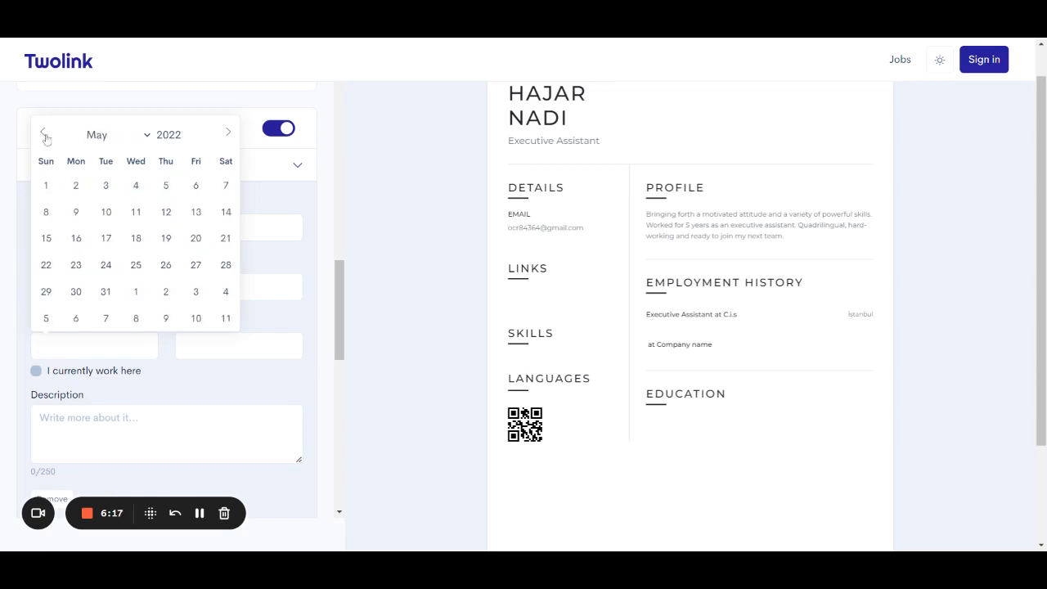
click(45, 134)
click(44, 134)
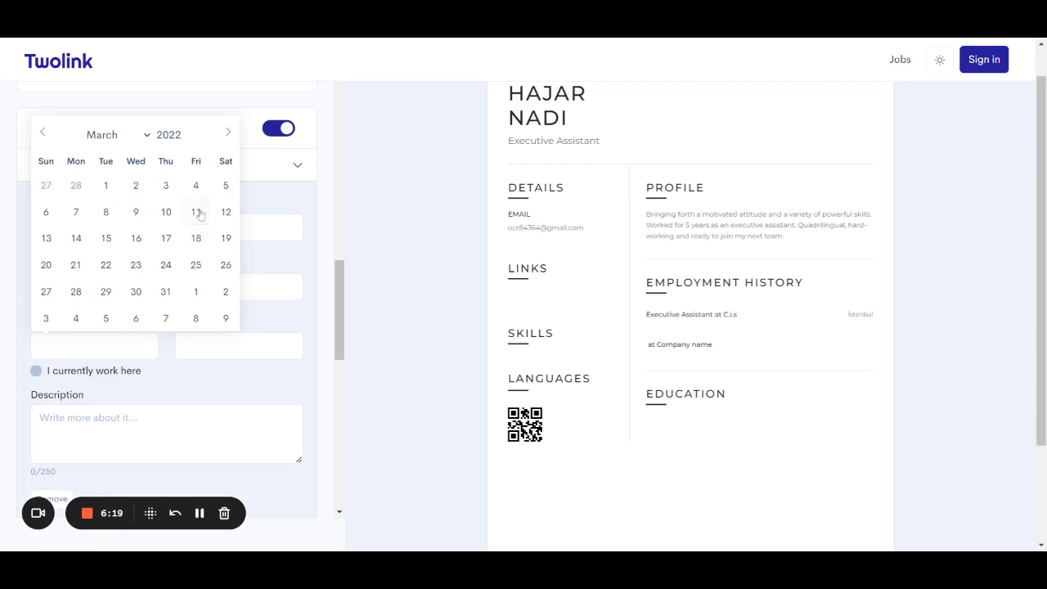
click(106, 186)
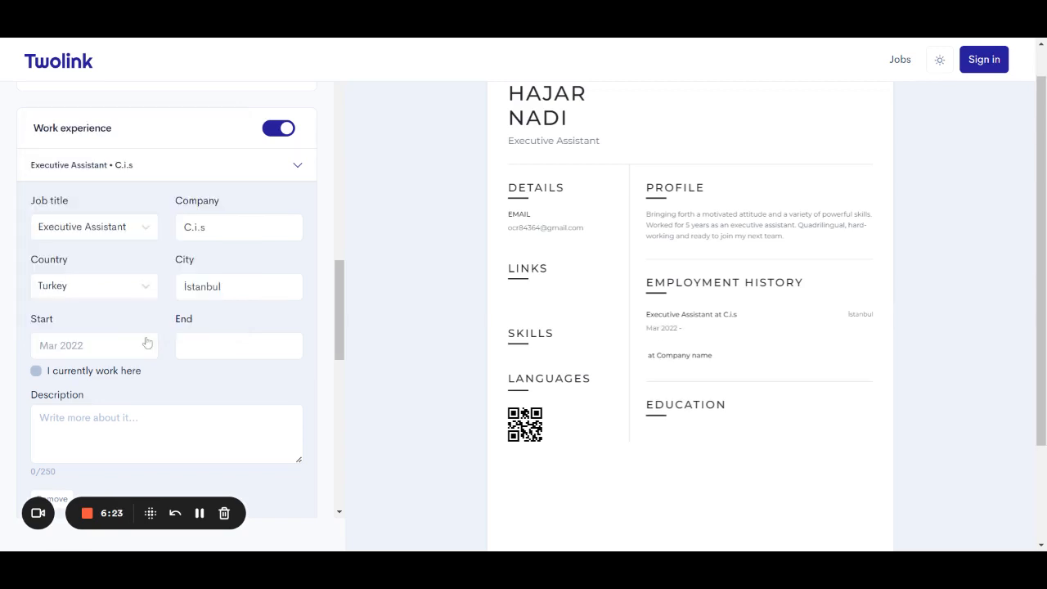
Set the end date to February 2023, then mark the job as current, to present.
click(212, 350)
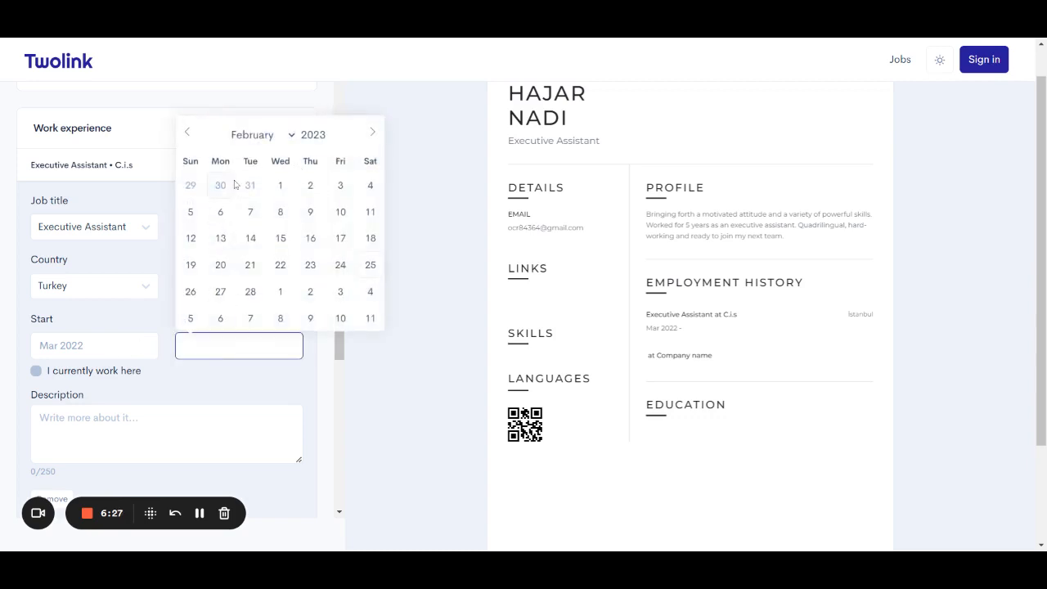
click(279, 187)
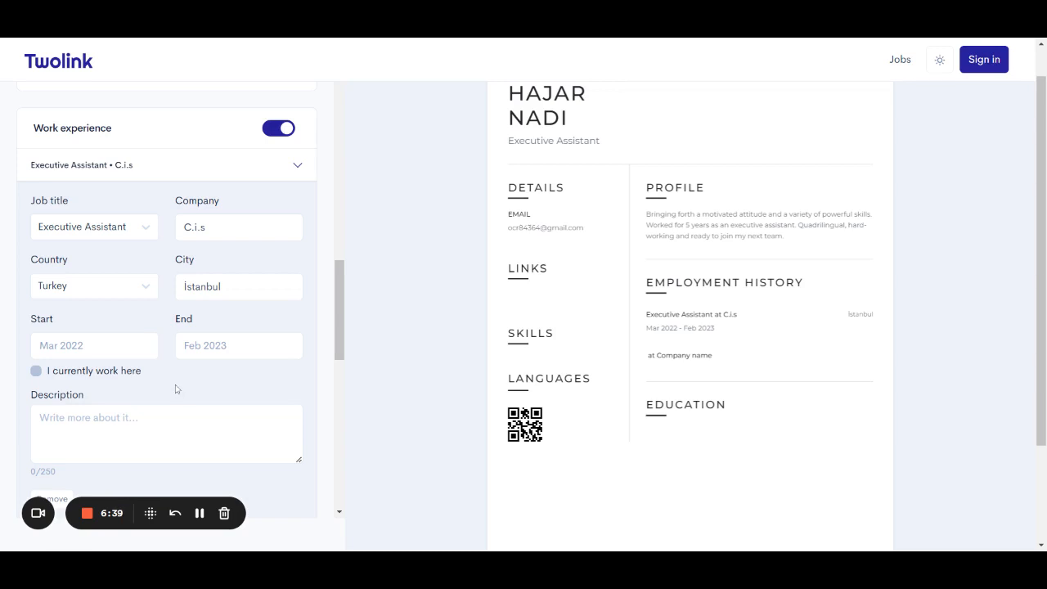
click(37, 371)
scroll(180, 365, down, 1)
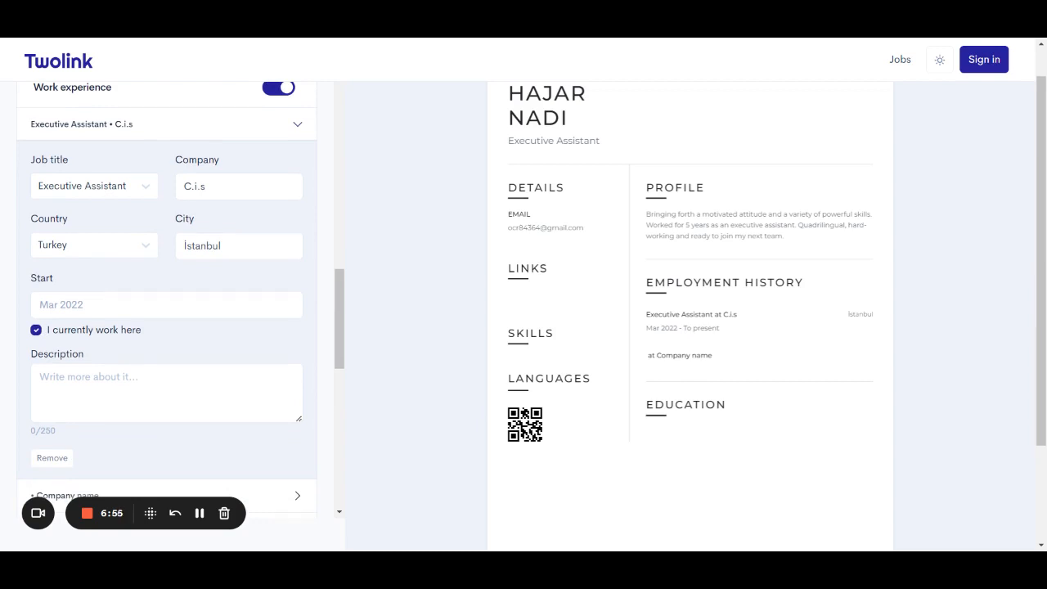
Write the job description 'Worked as a friendly clerk, reowned for fast and excellent service.'.
click(147, 391)
scroll(147, 390, down, 1)
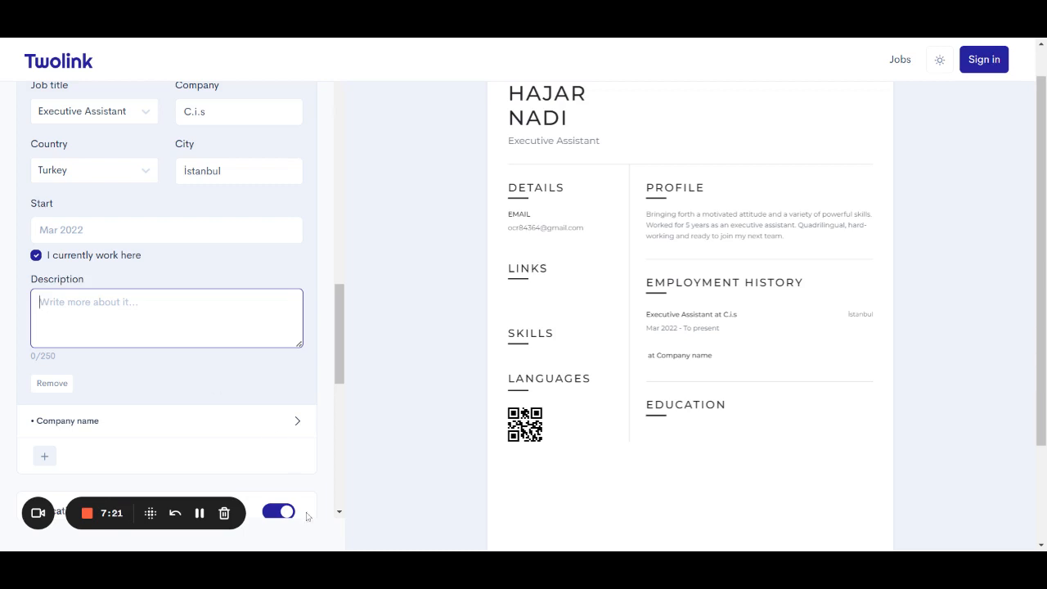
click(199, 513)
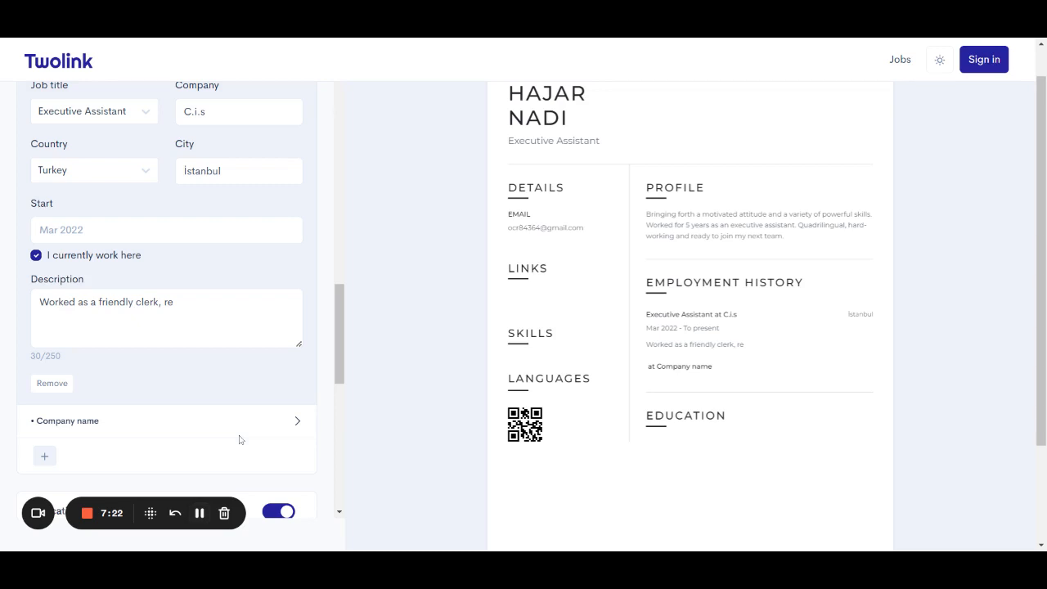
click(236, 337)
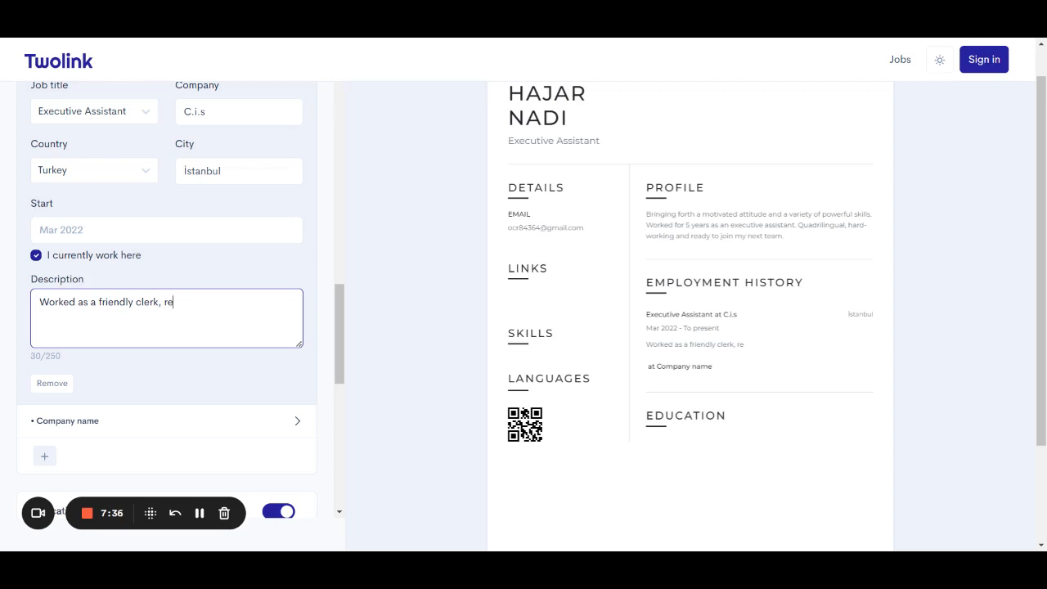
text(owned for fast an)
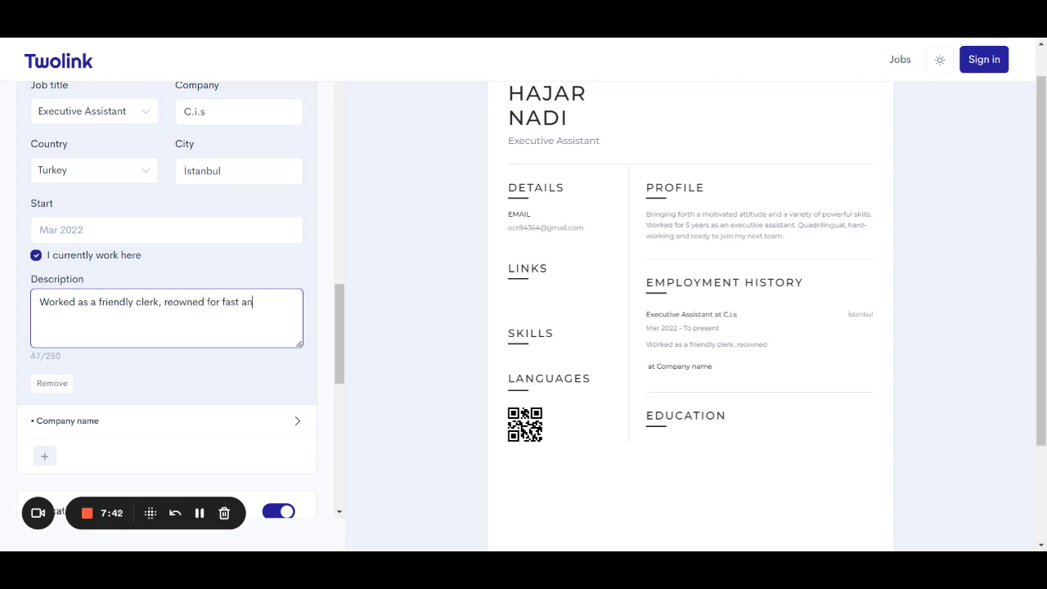
text(d excellet service)
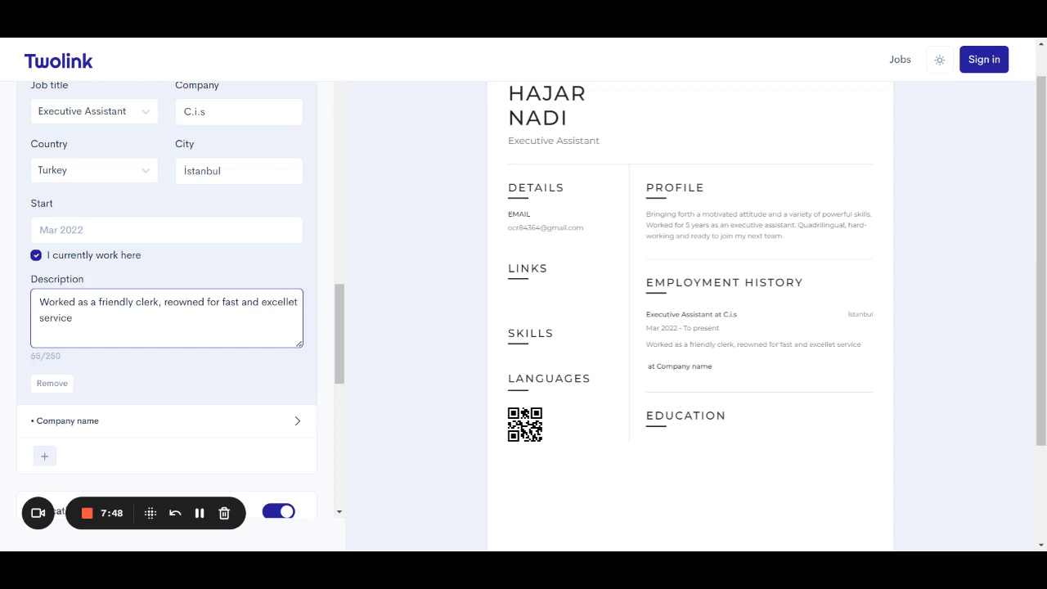
click(292, 303)
text(n)
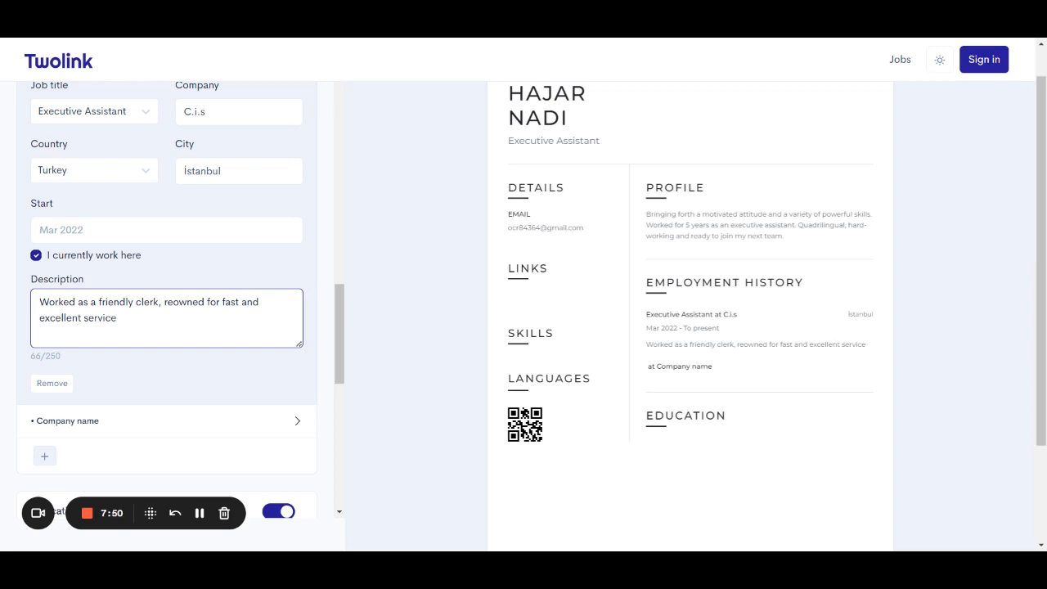
text(.)
click(132, 375)
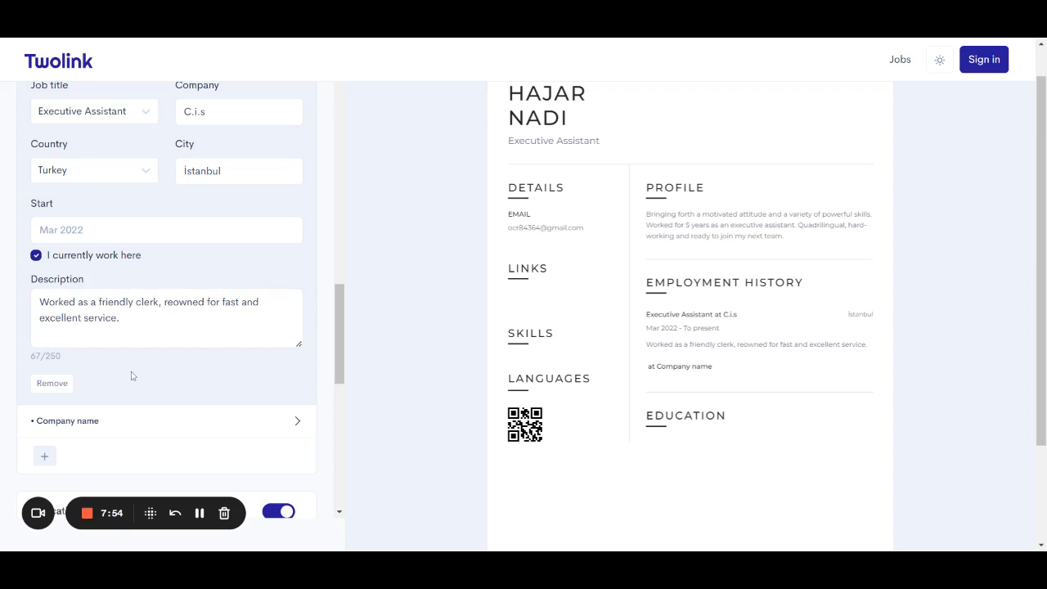
scroll(131, 375, up, 1)
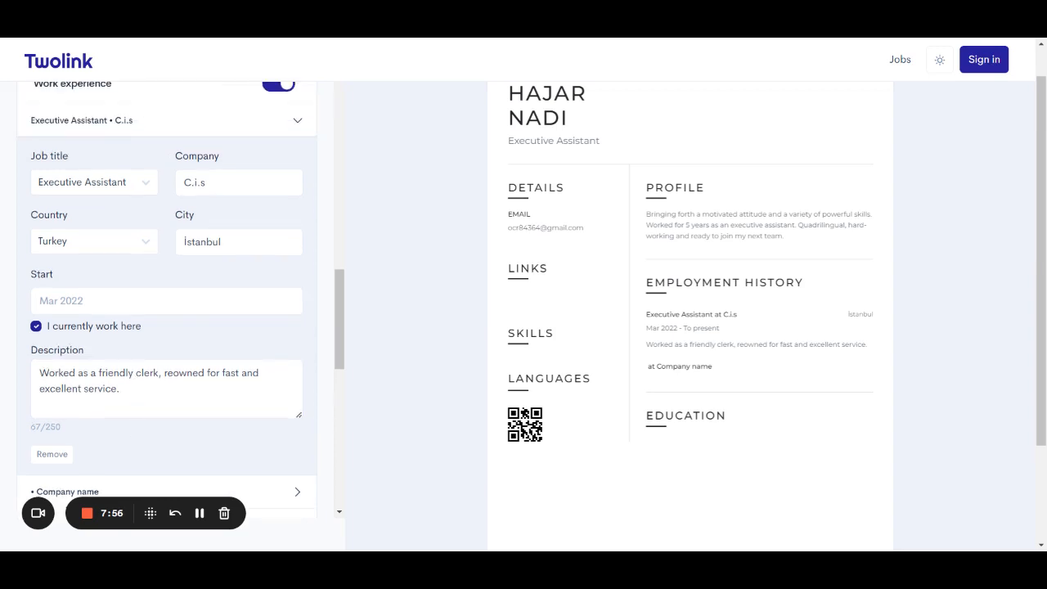
scroll(138, 343, down, 3)
Expand the second job entry and choose Executive Assistant as its job title.
click(122, 276)
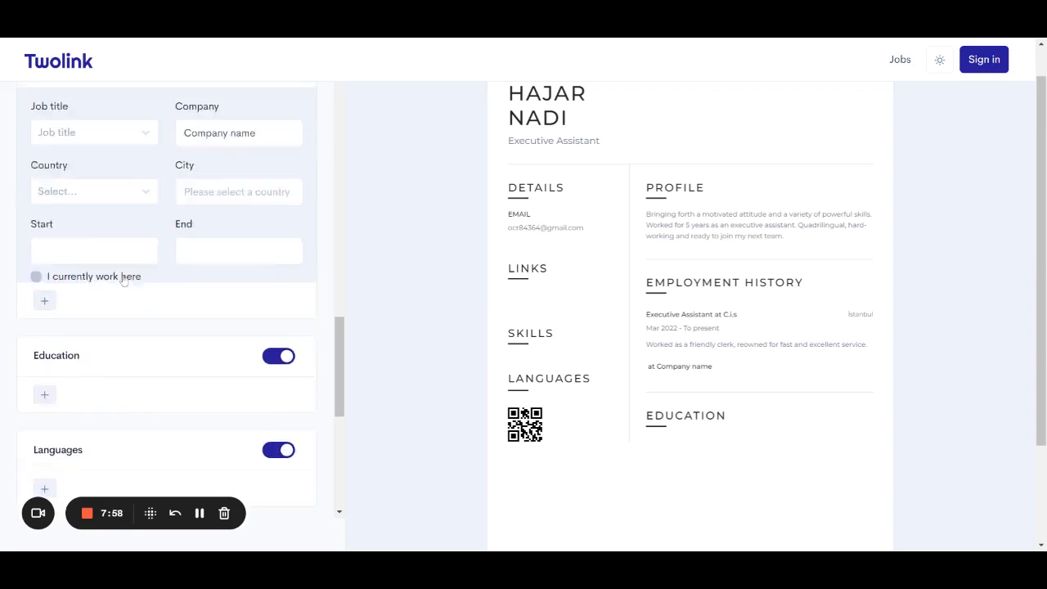
scroll(167, 286, up, 4)
scroll(167, 287, down, 1)
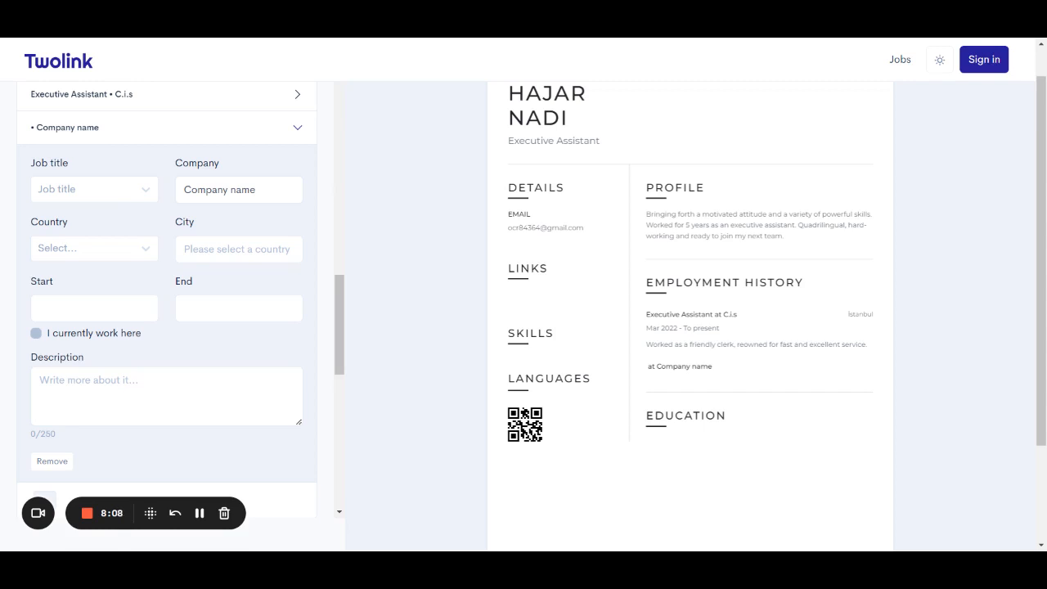
click(119, 189)
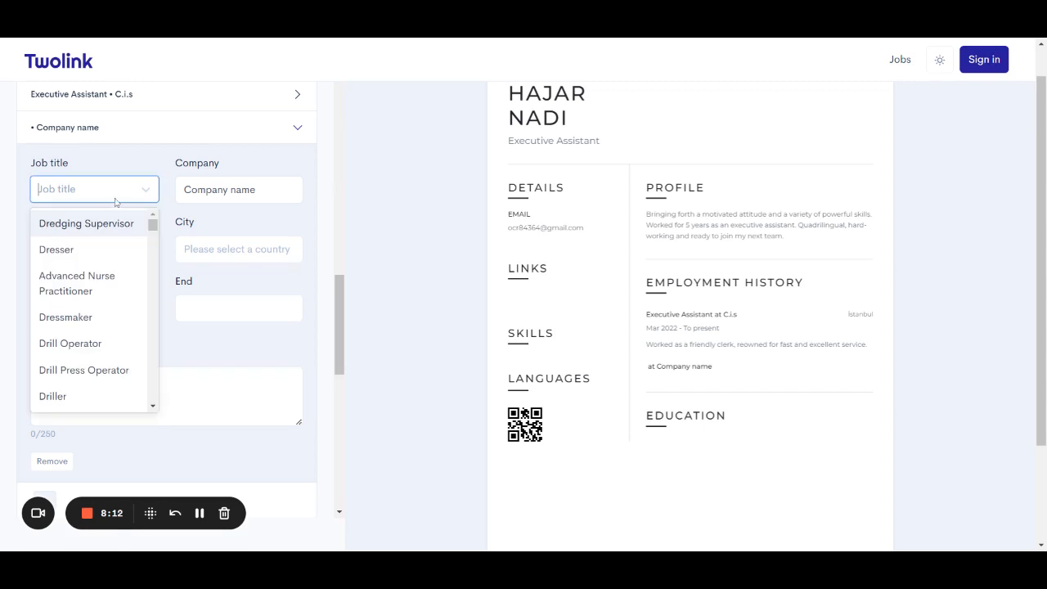
text(exc)
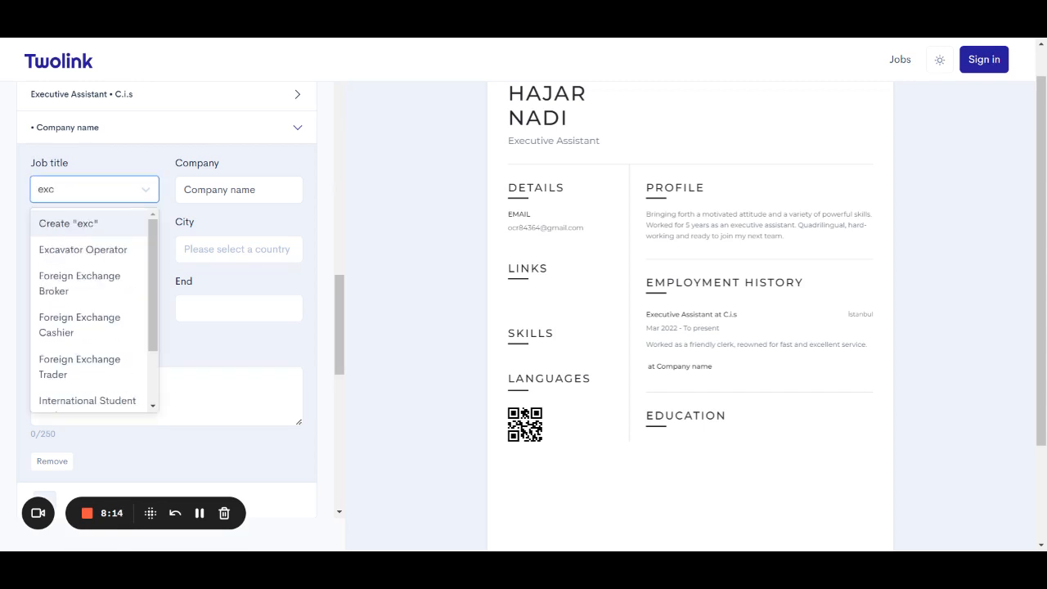
key(BackSpace)
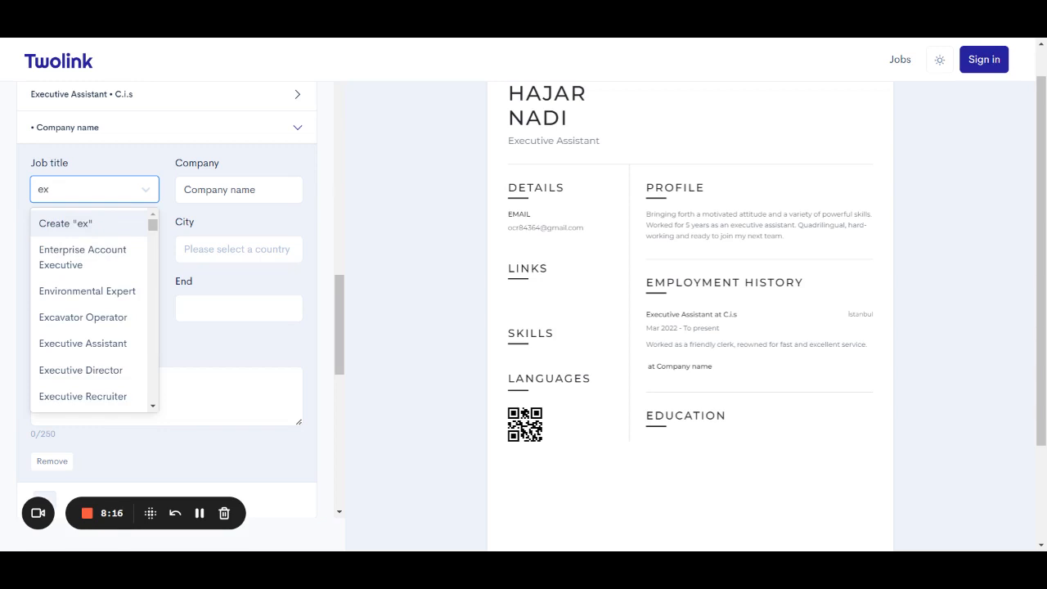
text(ecu)
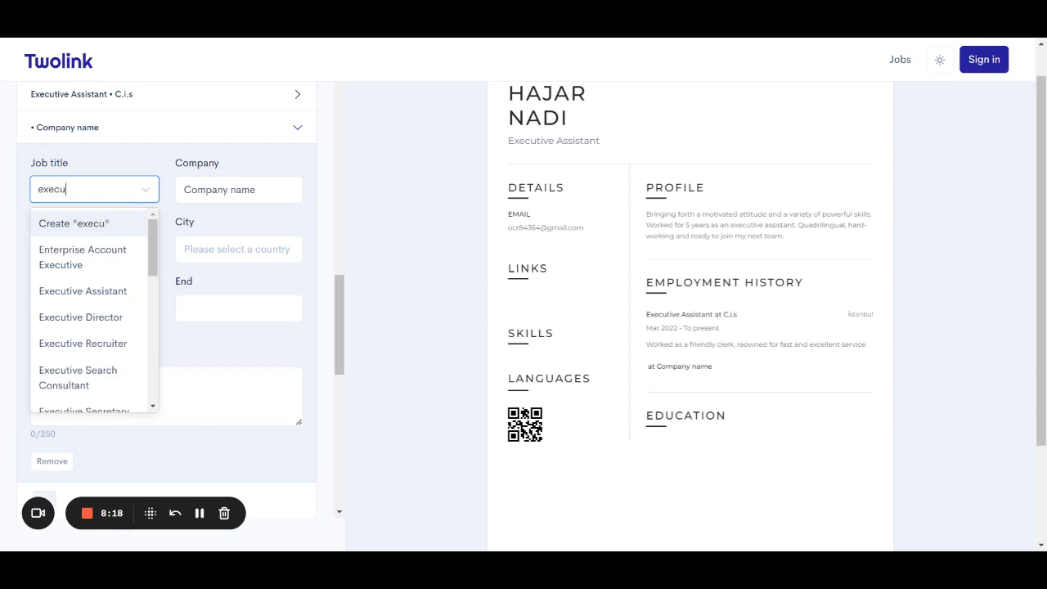
text(t)
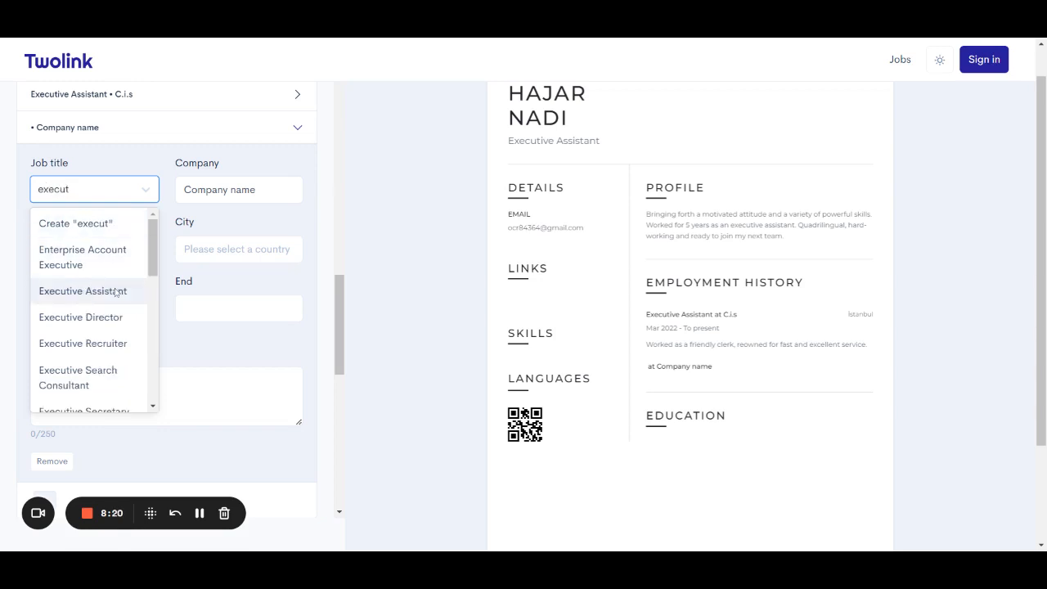
click(115, 291)
Replace the company with bureau veritas and set the location to İstanbul, Turkey.
click(242, 190)
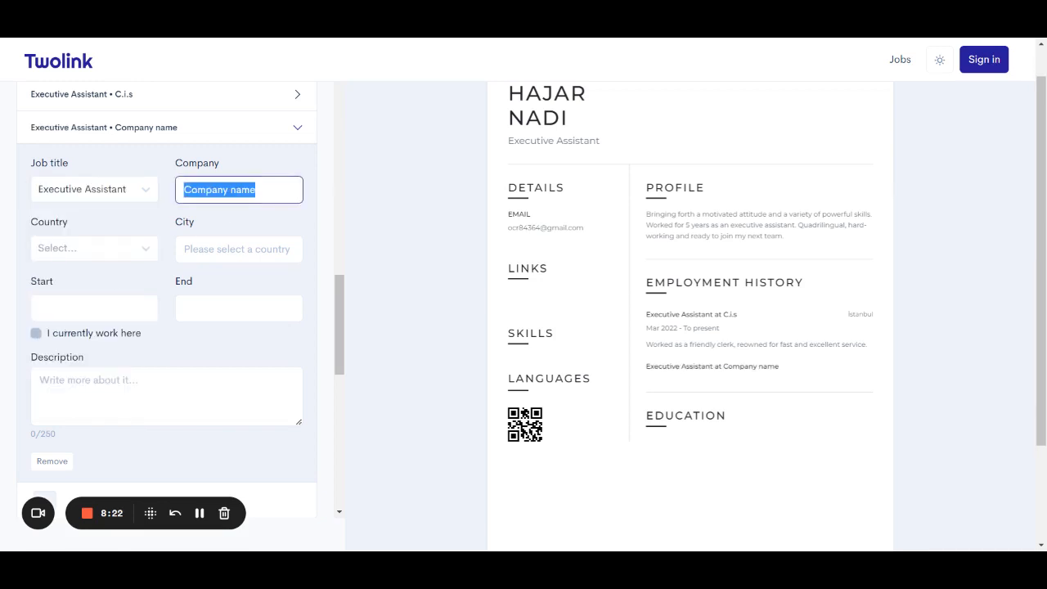
key(BackSpace)
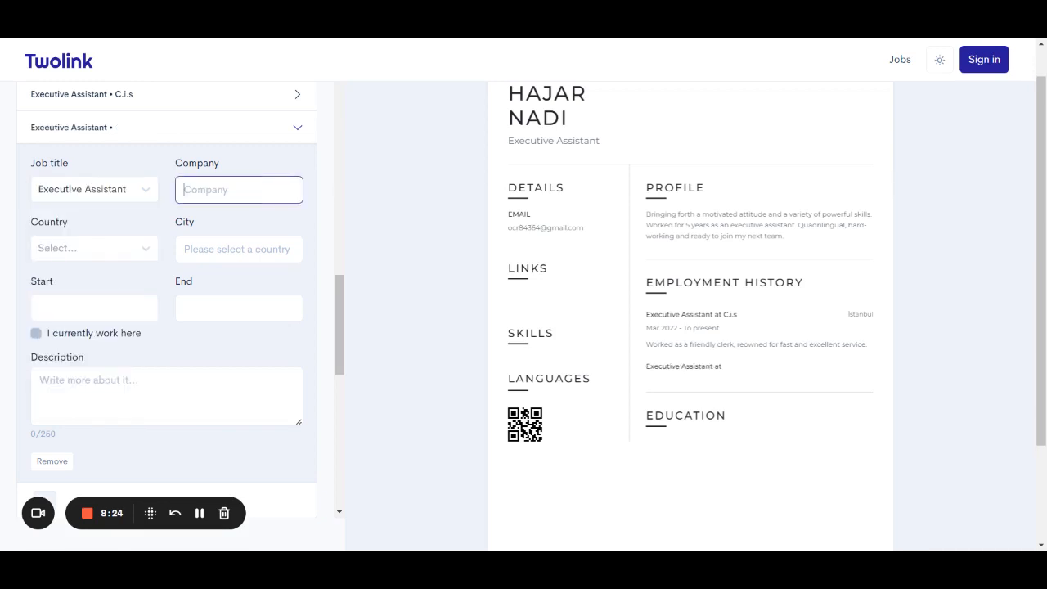
text(bureau veritas)
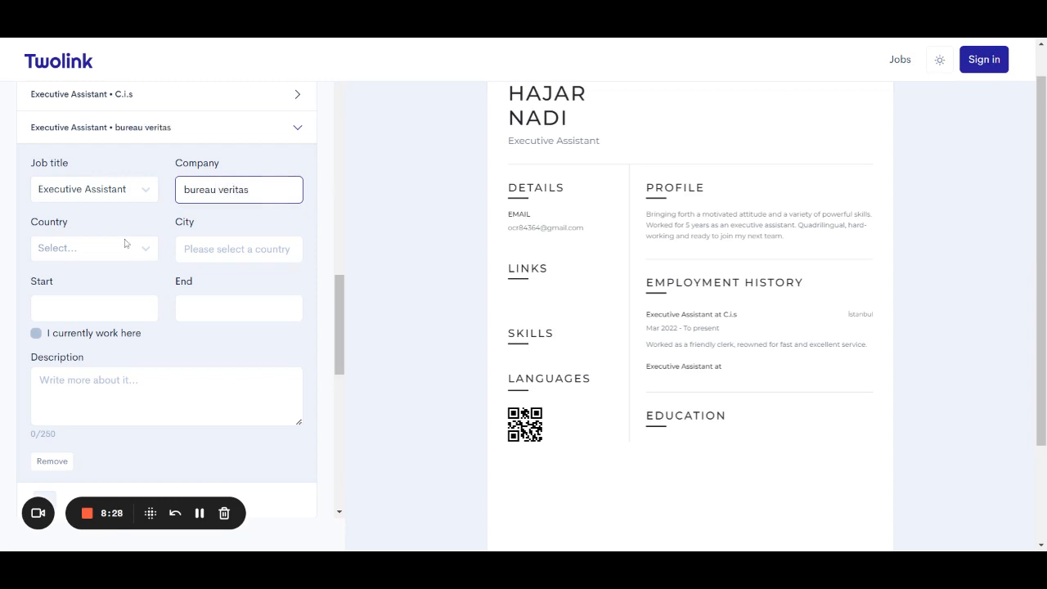
click(124, 245)
text(turkey)
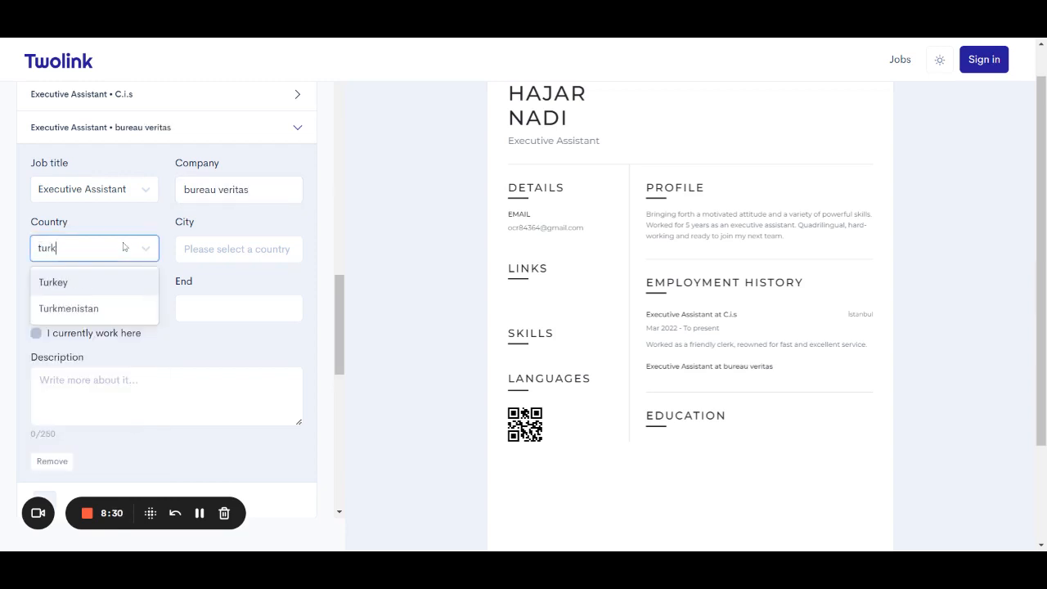
click(118, 288)
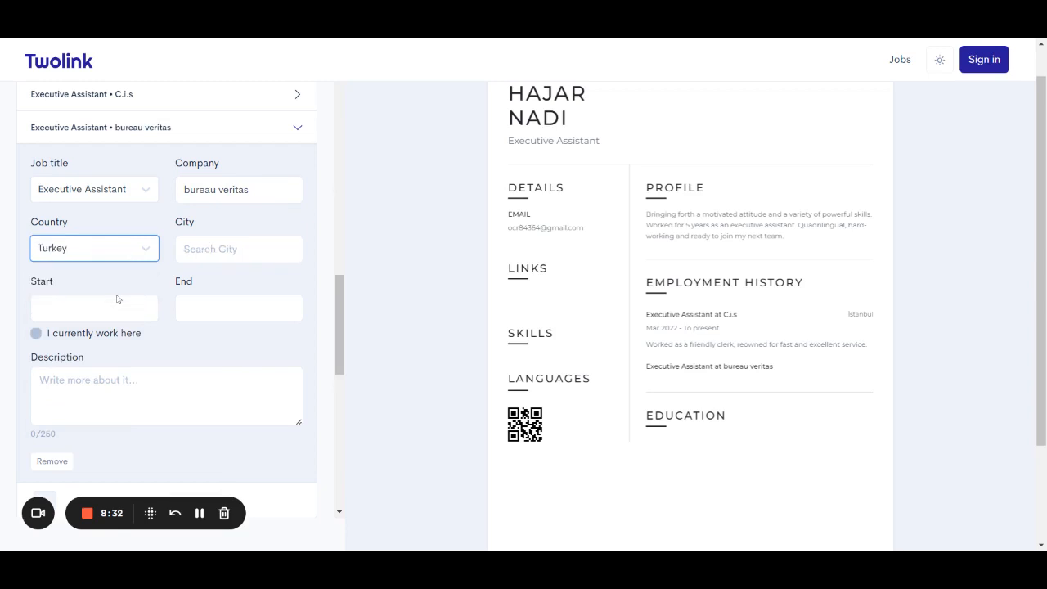
click(238, 249)
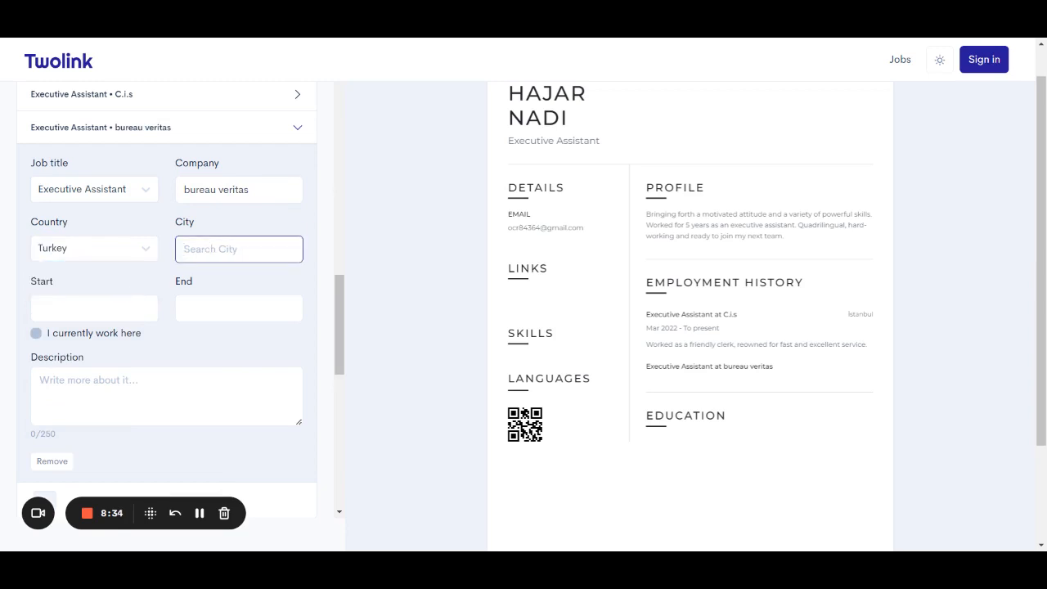
text(istanb)
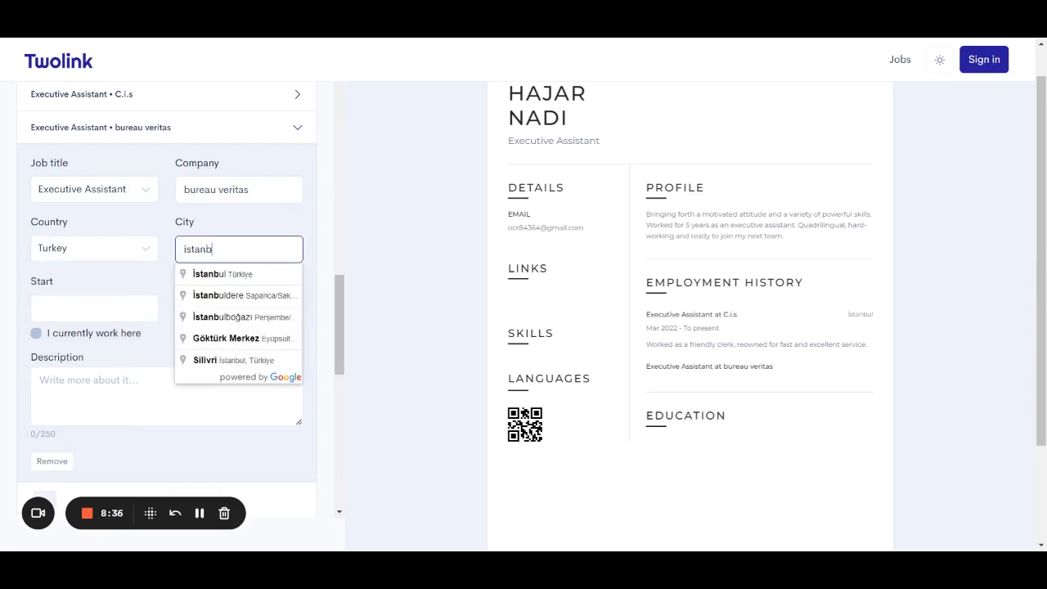
click(234, 276)
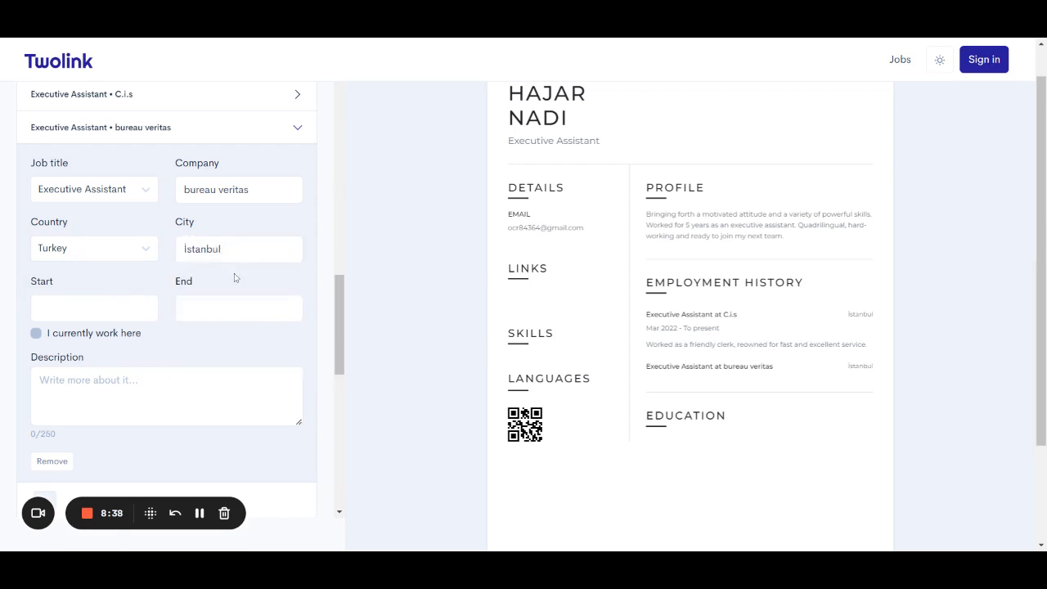
Set the job's start date to October 2021.
click(77, 318)
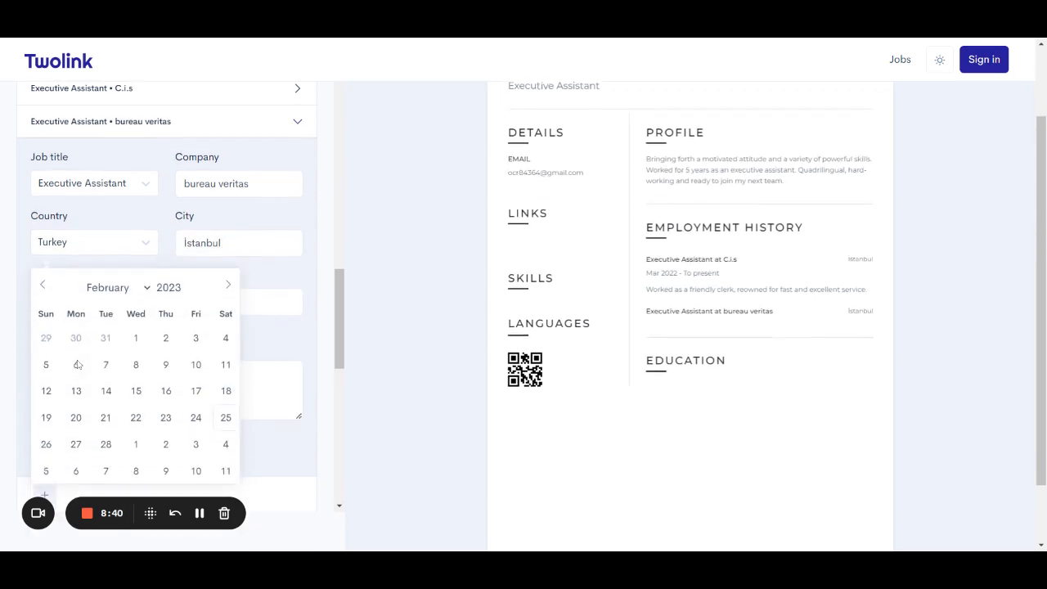
click(43, 278)
click(42, 278)
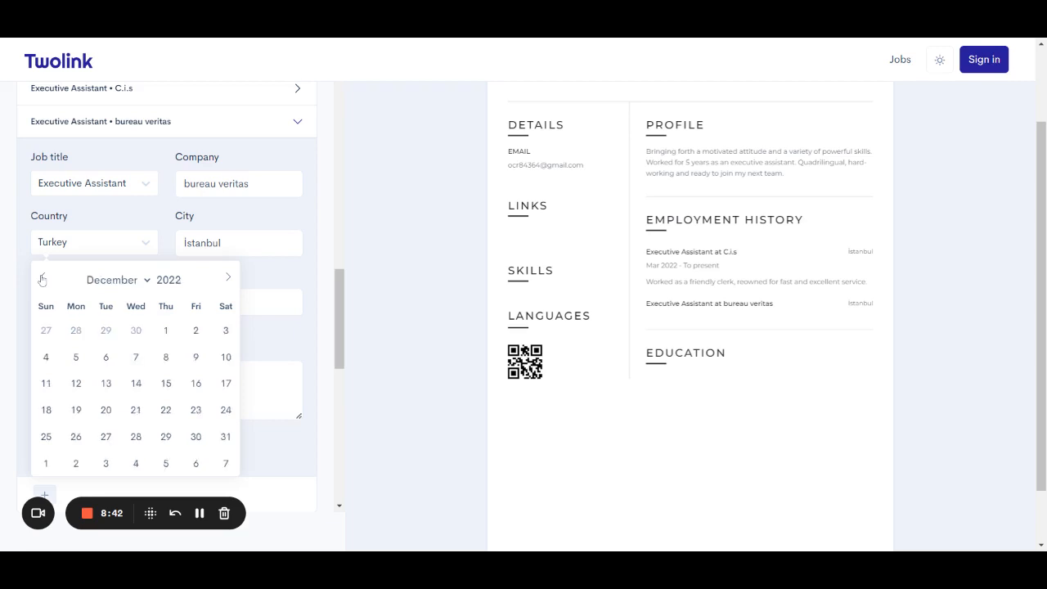
click(42, 279)
click(42, 278)
click(43, 279)
click(42, 279)
click(43, 279)
click(43, 278)
click(42, 279)
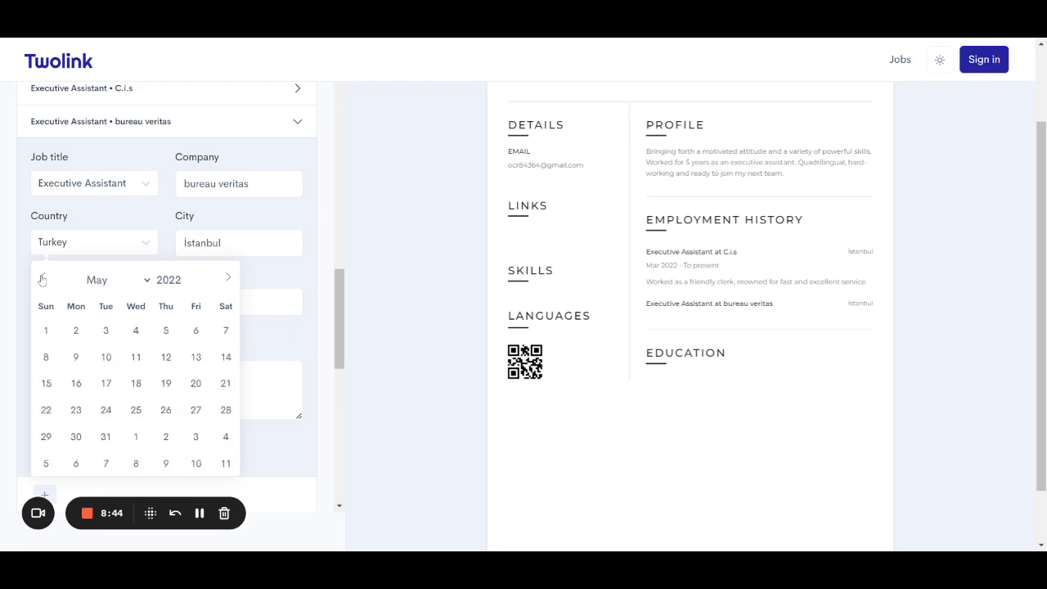
click(43, 278)
click(42, 279)
click(43, 279)
click(42, 278)
click(42, 278)
click(42, 279)
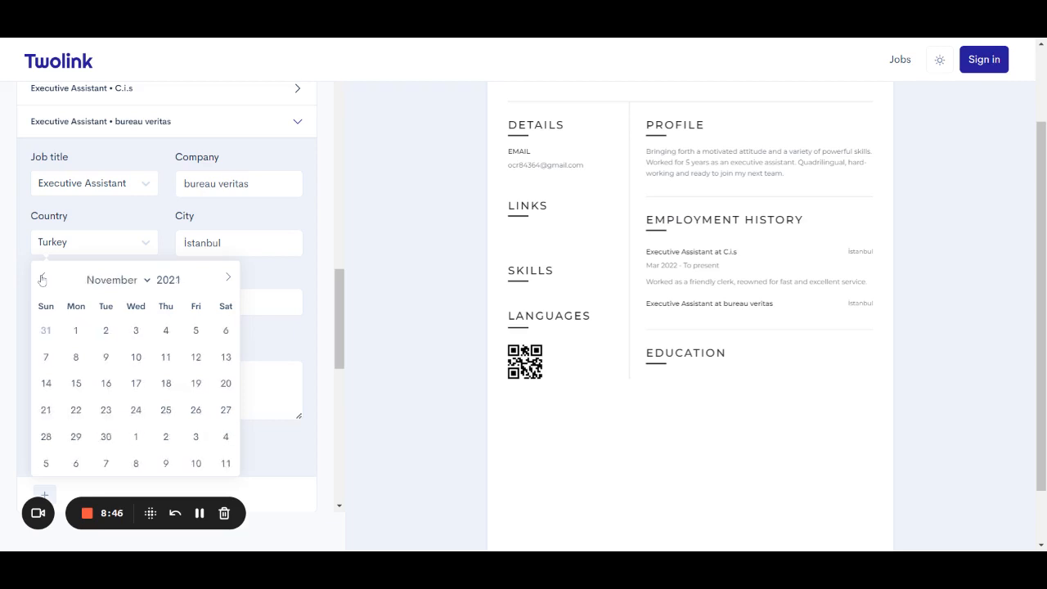
click(42, 279)
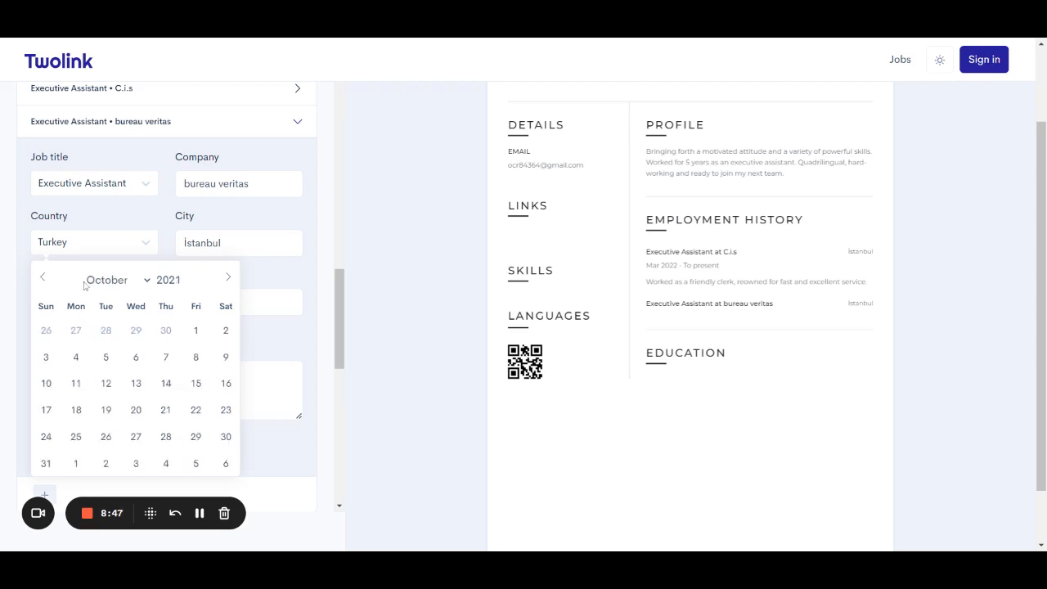
click(166, 384)
Set the job's end date to March 2022.
click(203, 308)
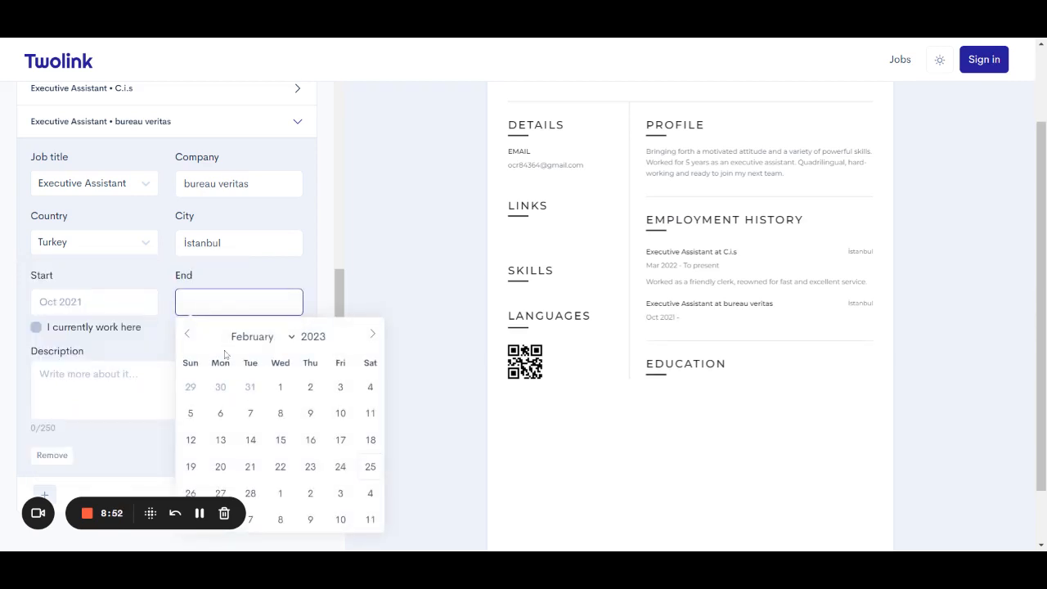
click(267, 339)
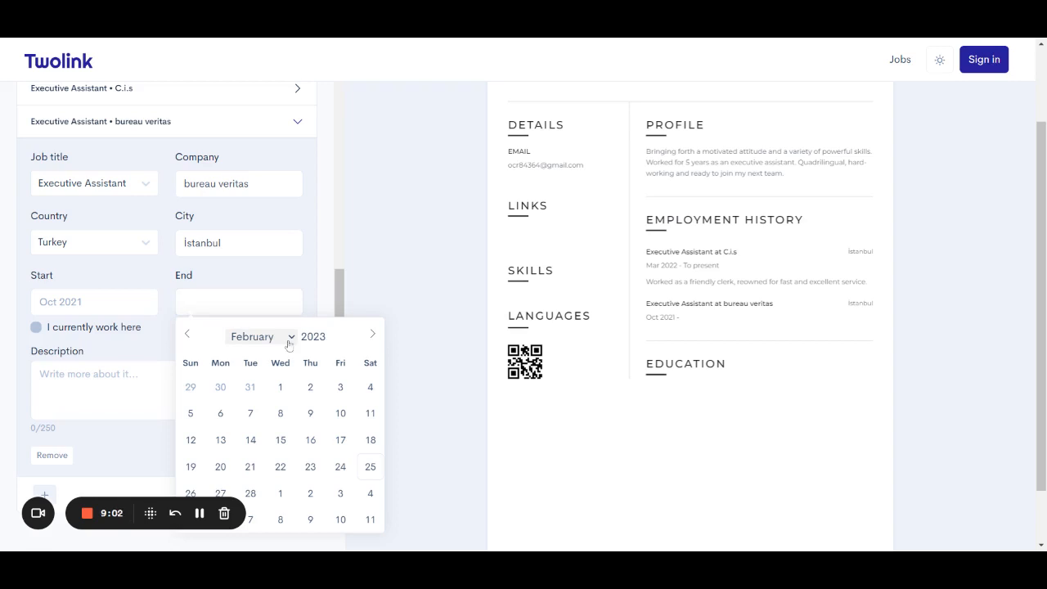
click(293, 371)
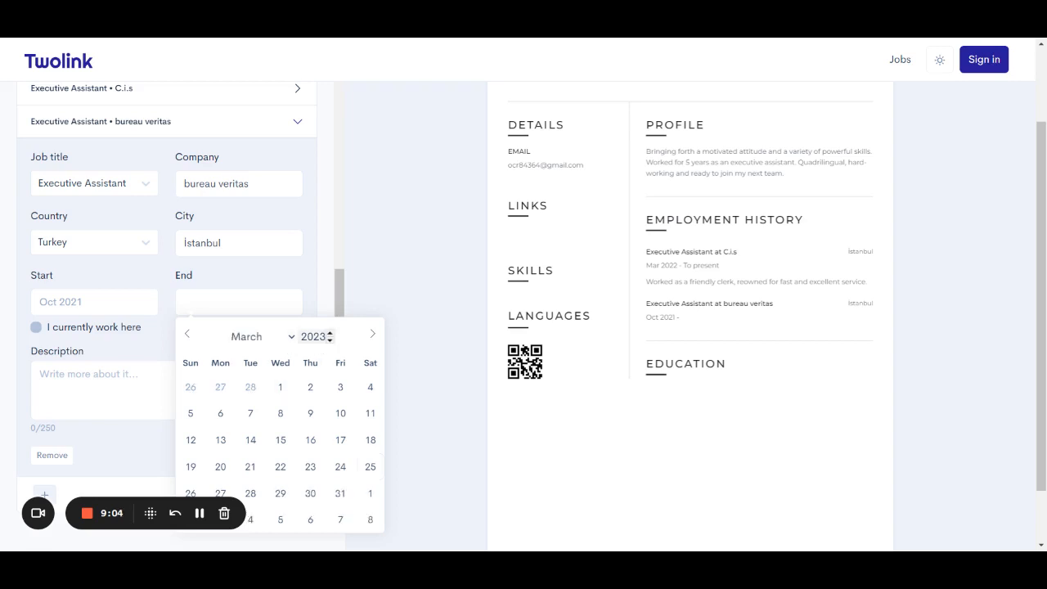
click(330, 340)
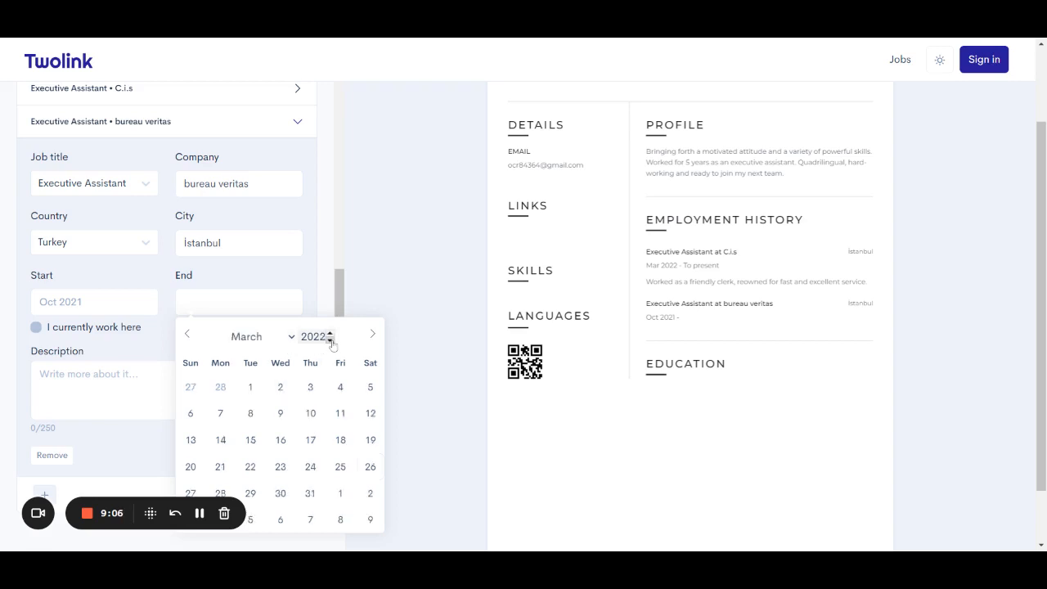
click(251, 388)
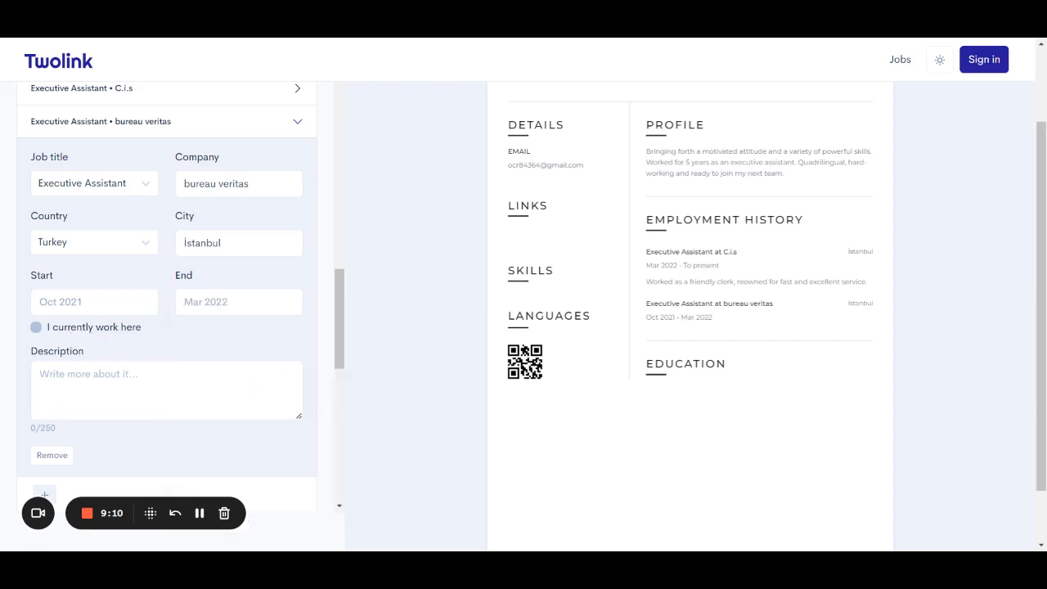
click(196, 387)
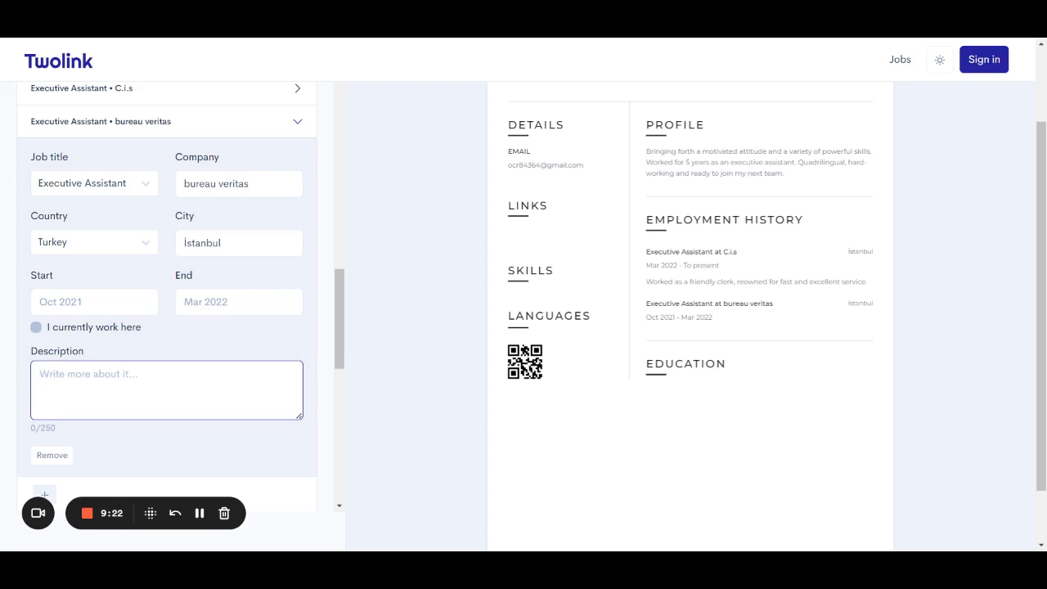
text(Ach)
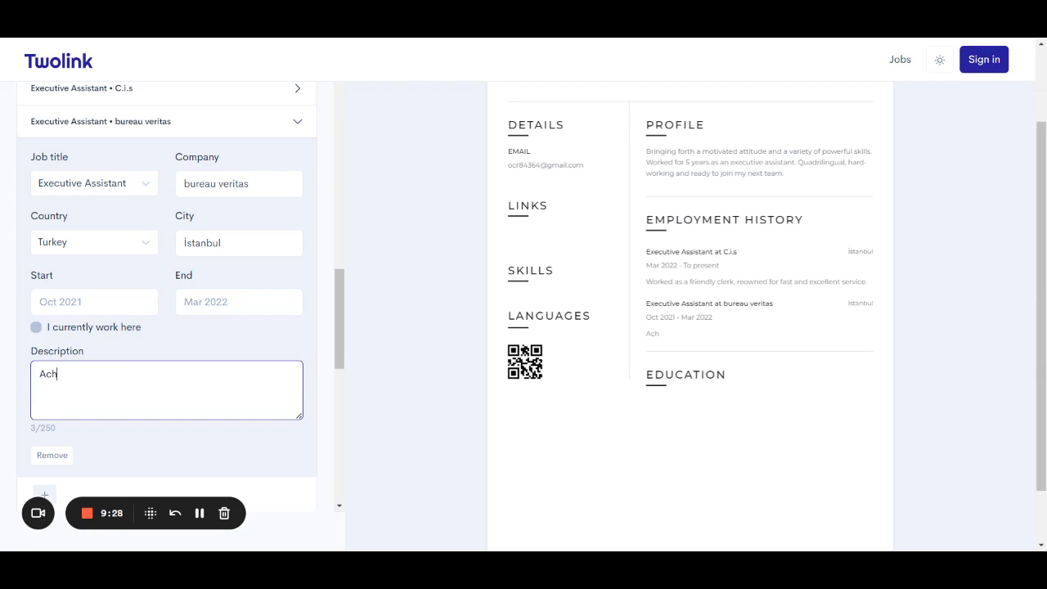
click(199, 515)
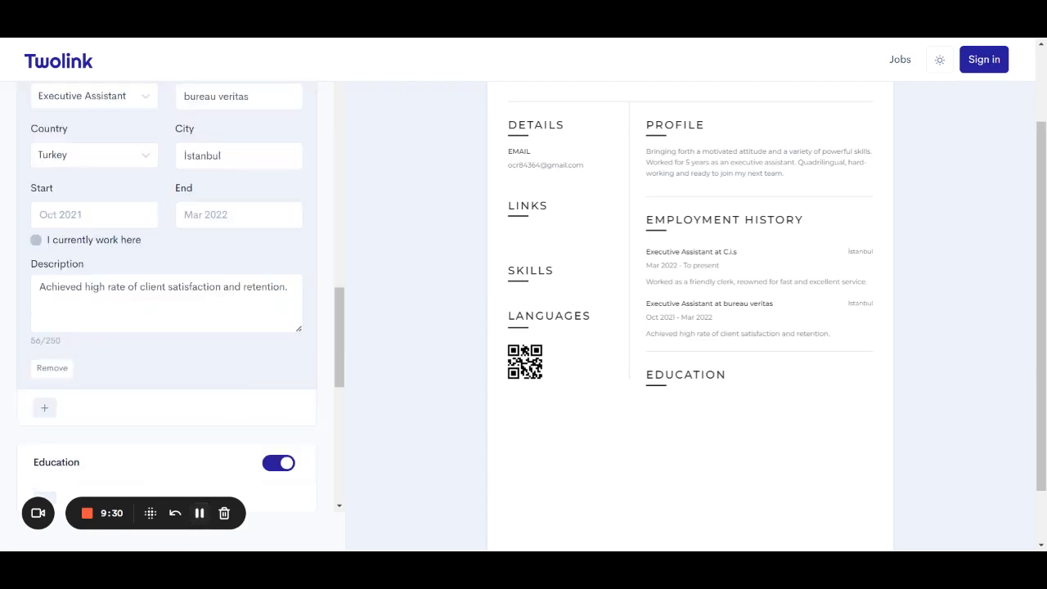
click(230, 308)
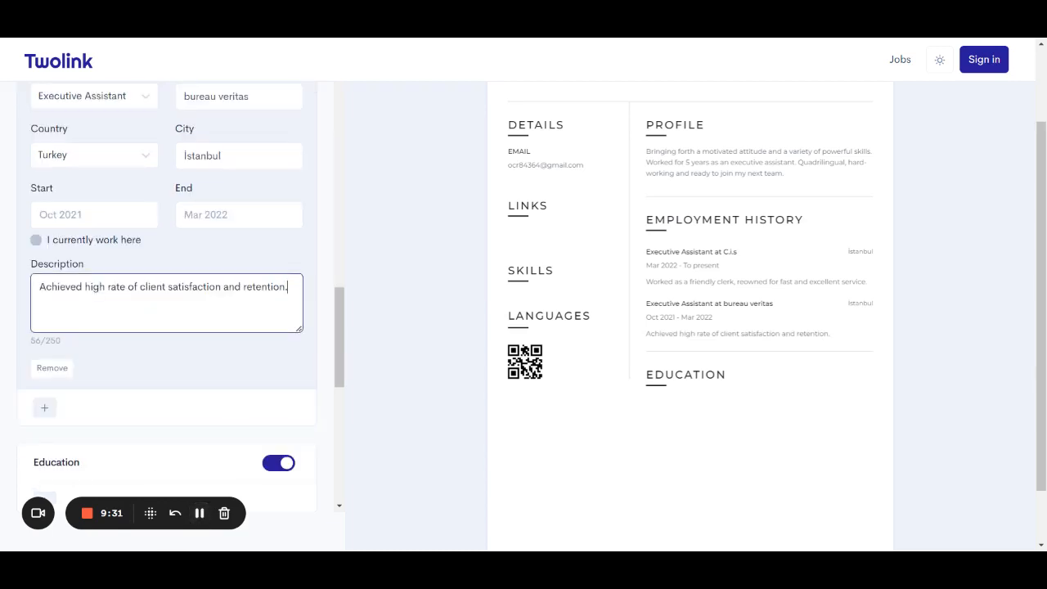
click(218, 347)
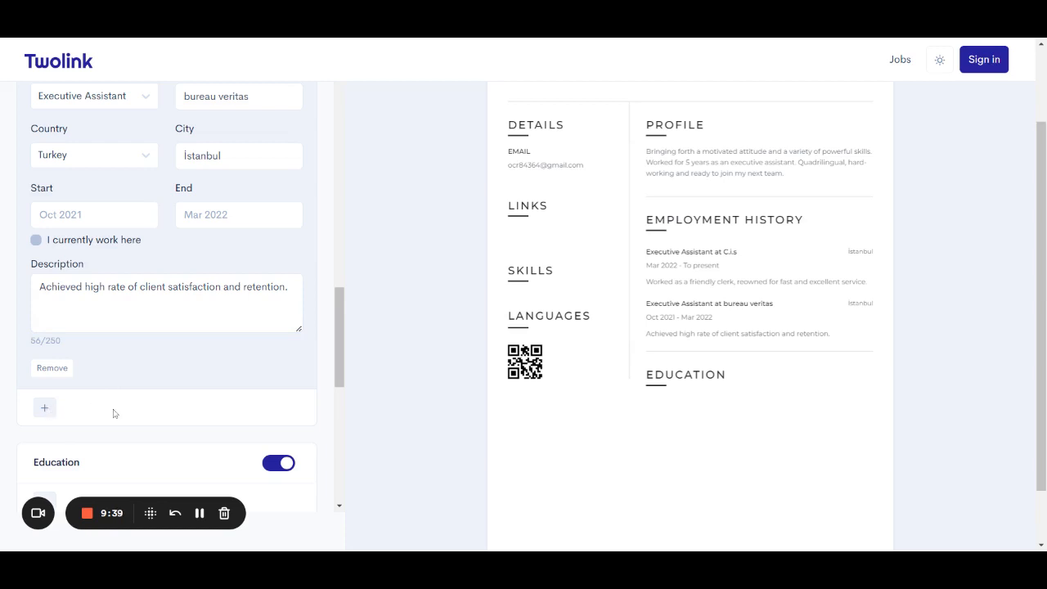
scroll(115, 412, down, 3)
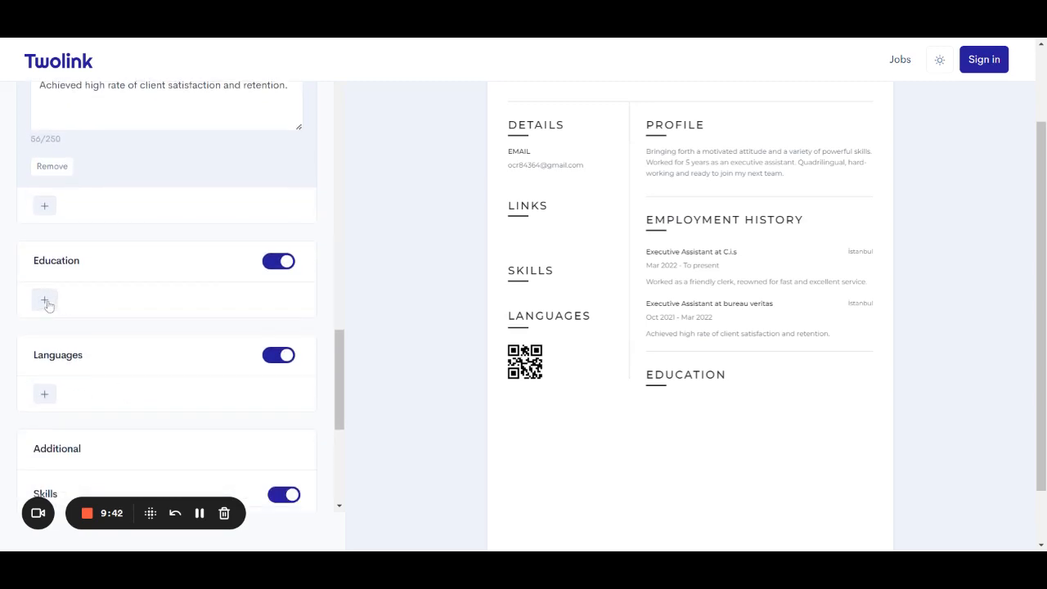
Add a new education entry with Istanbul University as the institution.
click(45, 300)
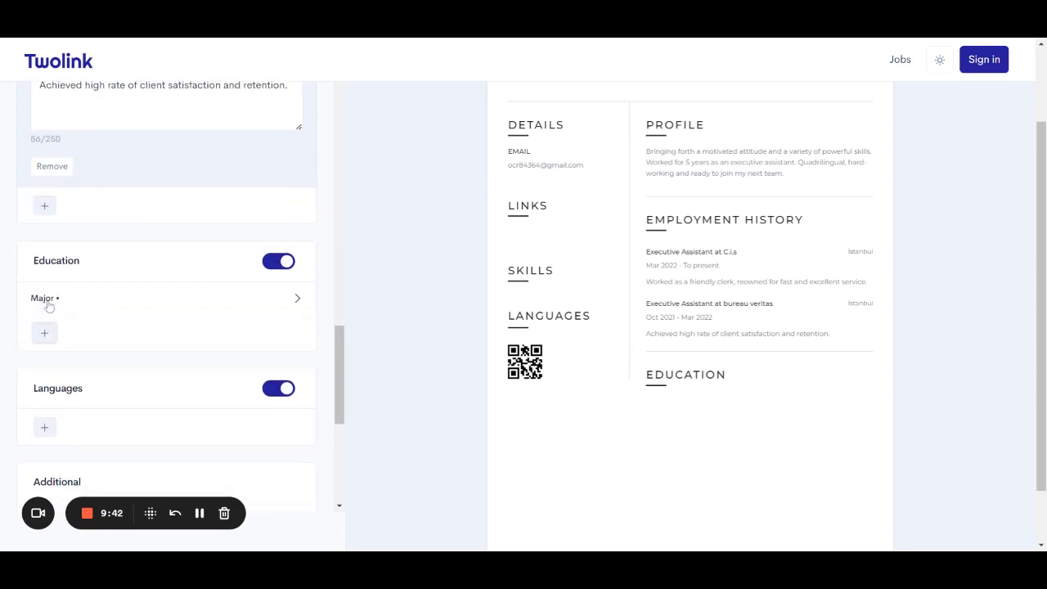
click(118, 300)
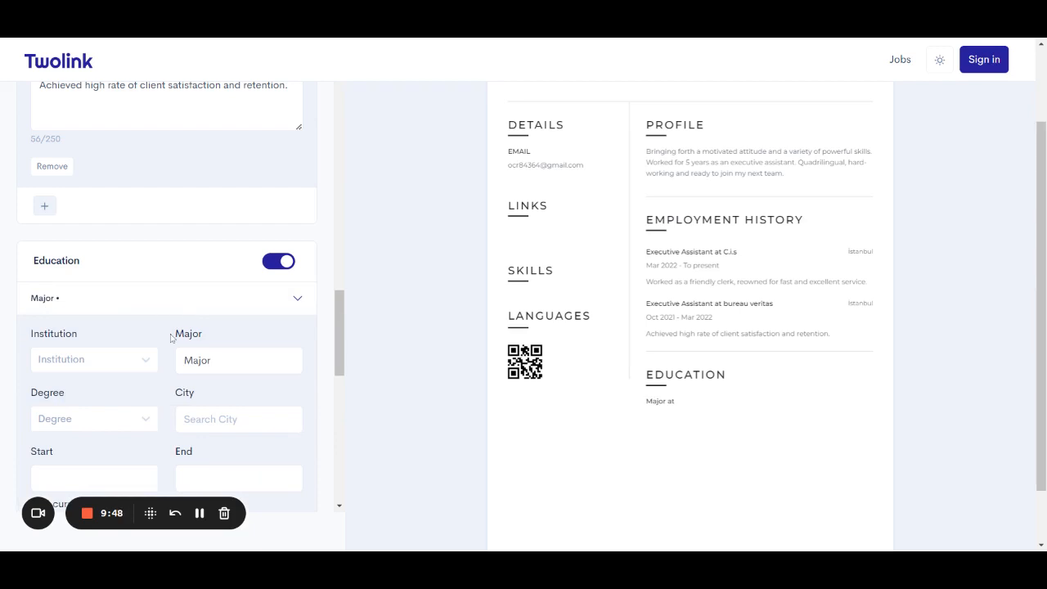
scroll(171, 338, down, 1)
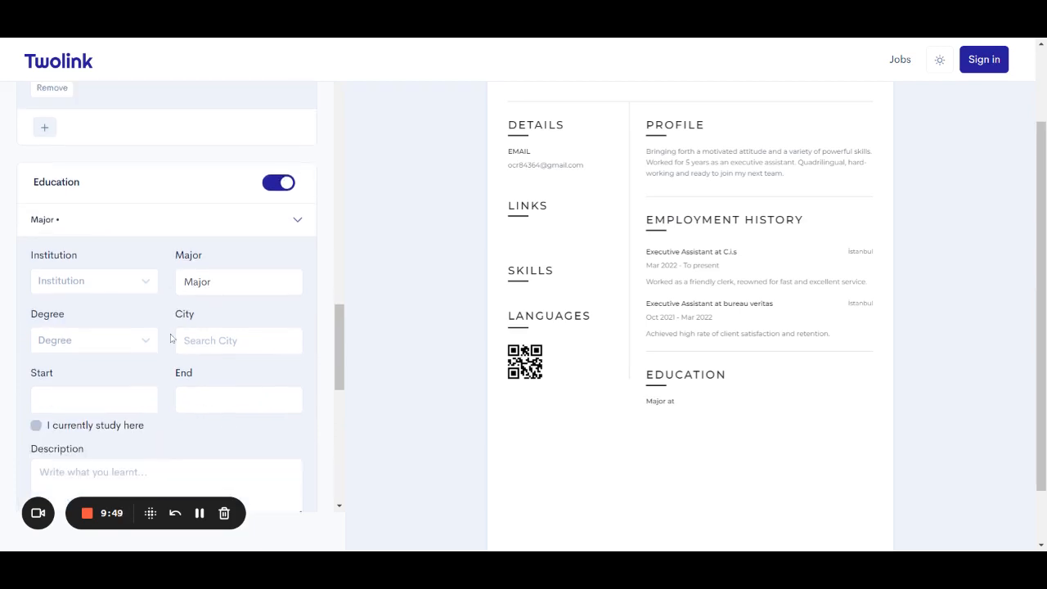
click(143, 288)
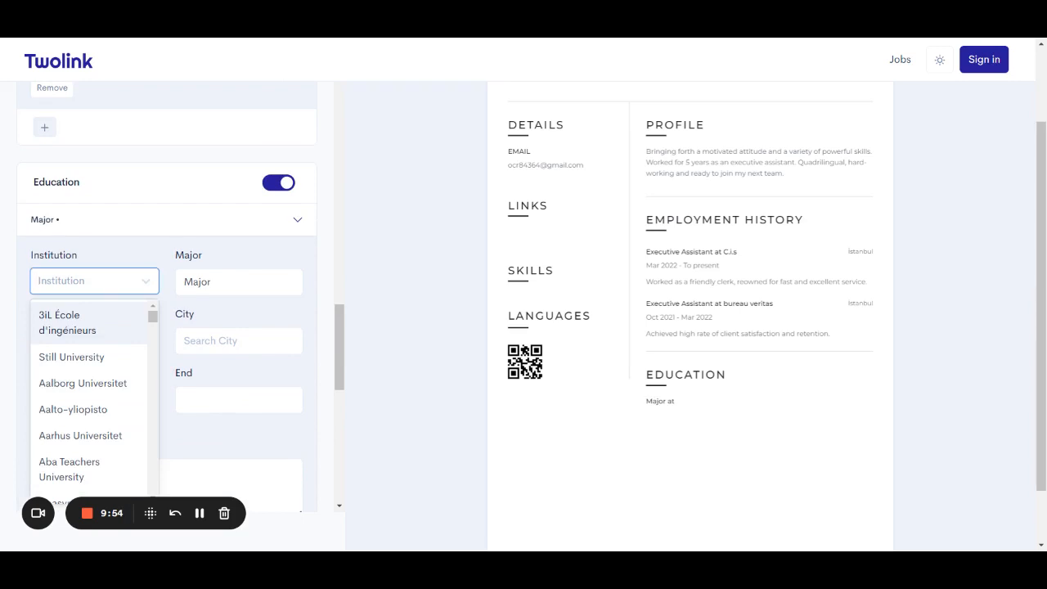
click(179, 312)
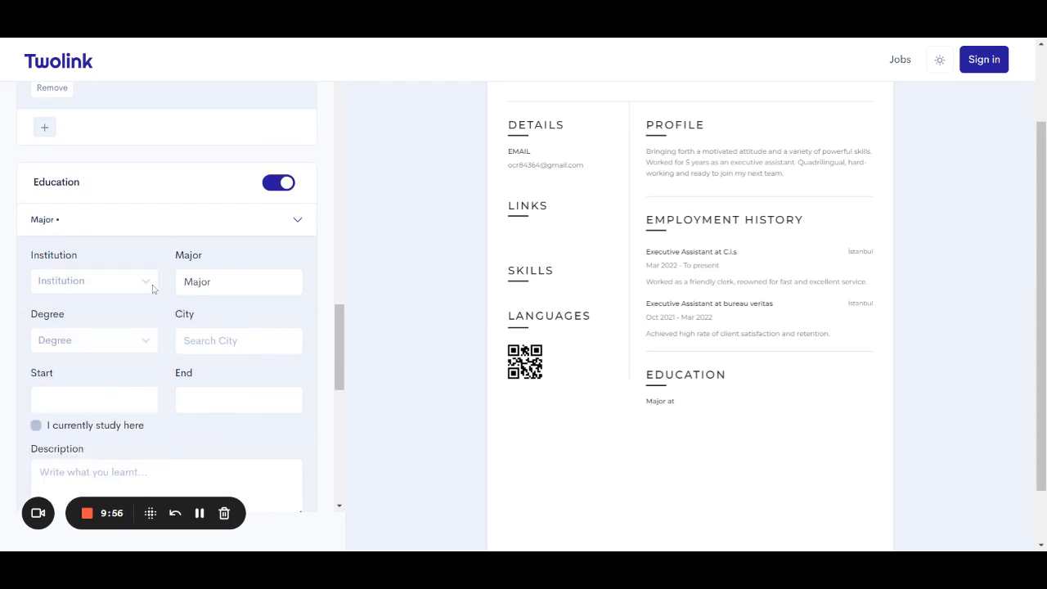
click(149, 283)
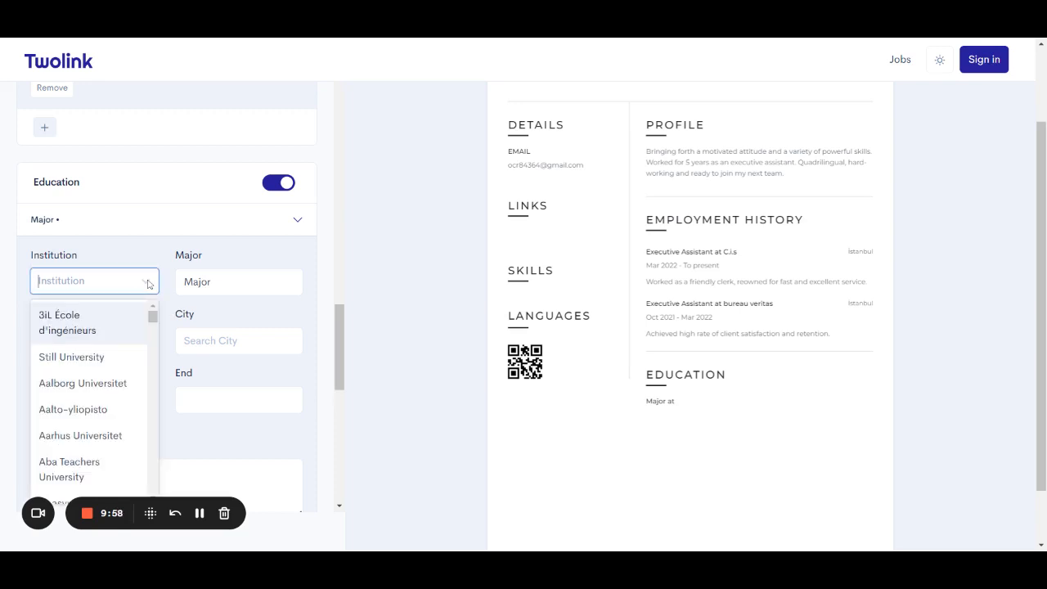
text(ista)
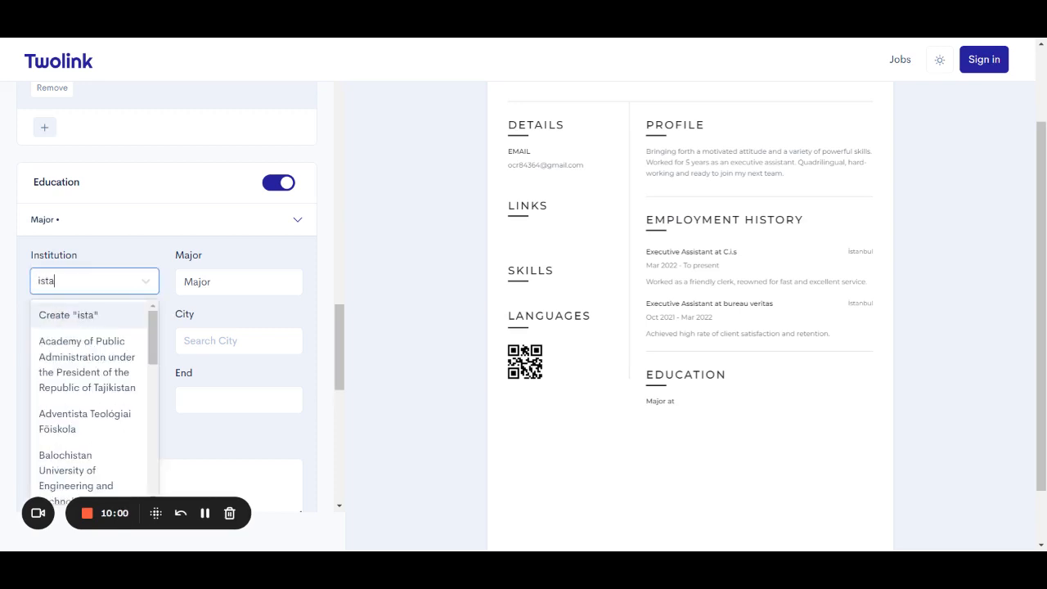
text(nbu)
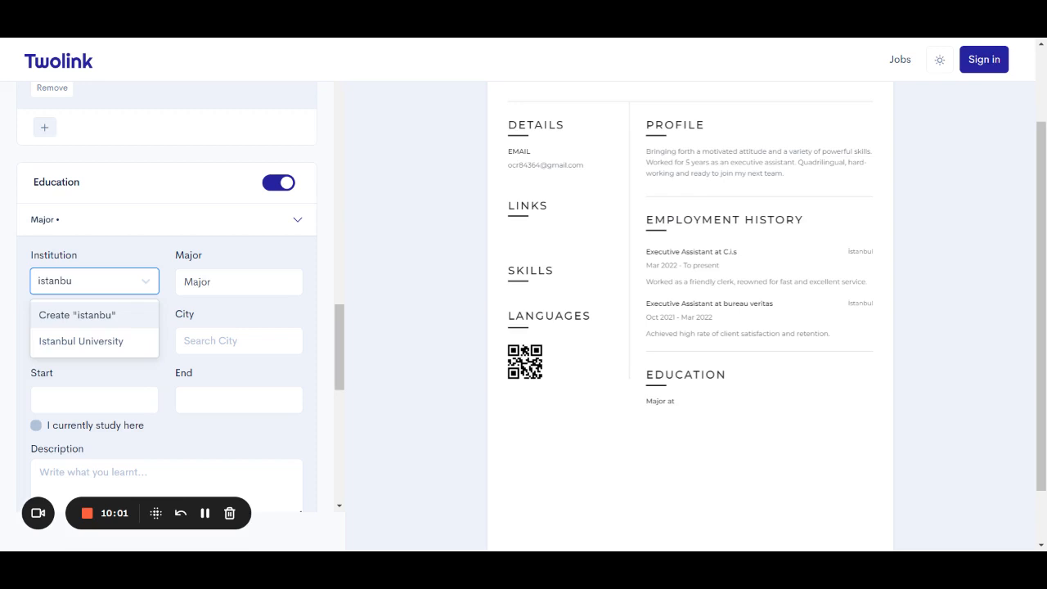
click(122, 342)
Enter management as the major.
click(212, 282)
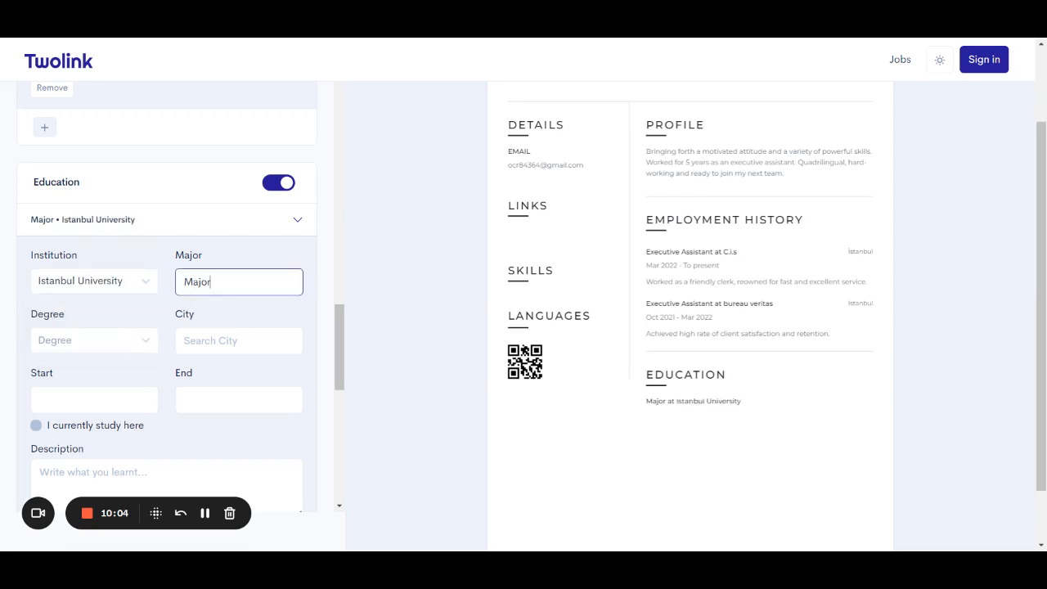
double_click(205, 282)
text(bu)
key(BackSpace)
key(BackSpace)
text(mana)
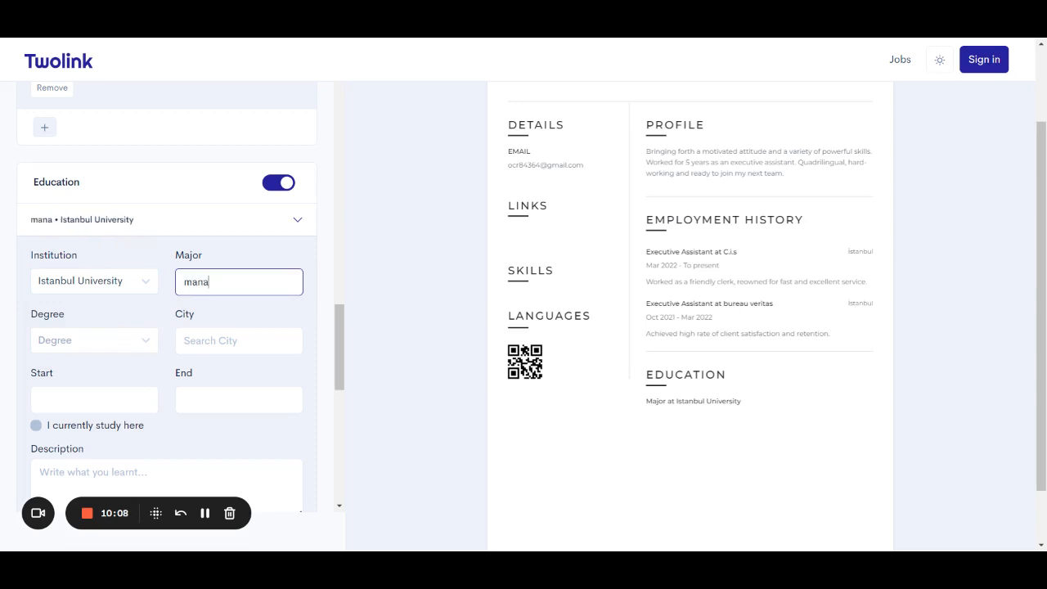
text(g)
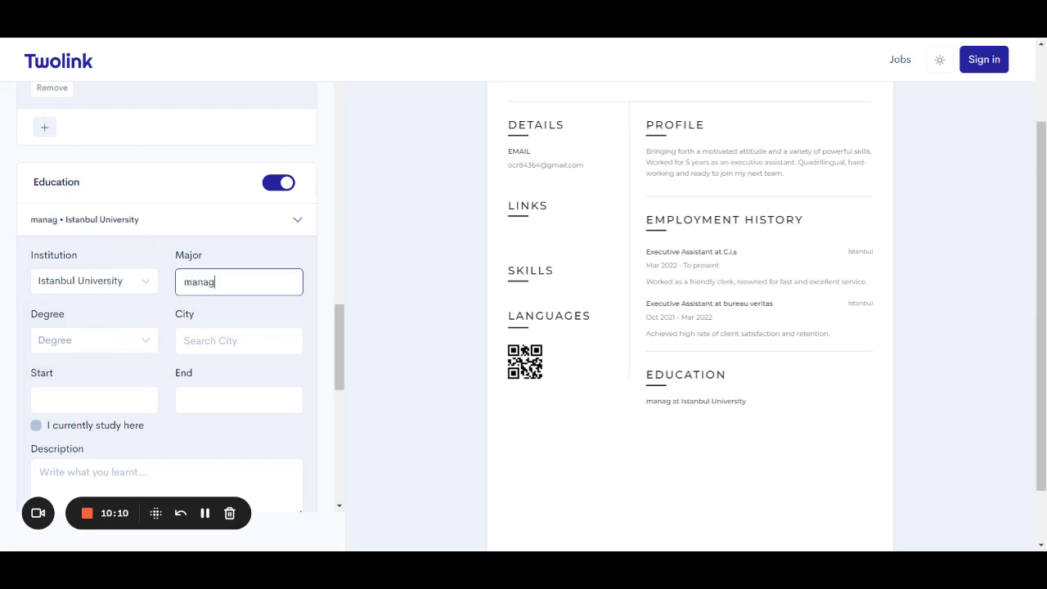
text(menr)
key(BackSpace)
text(t)
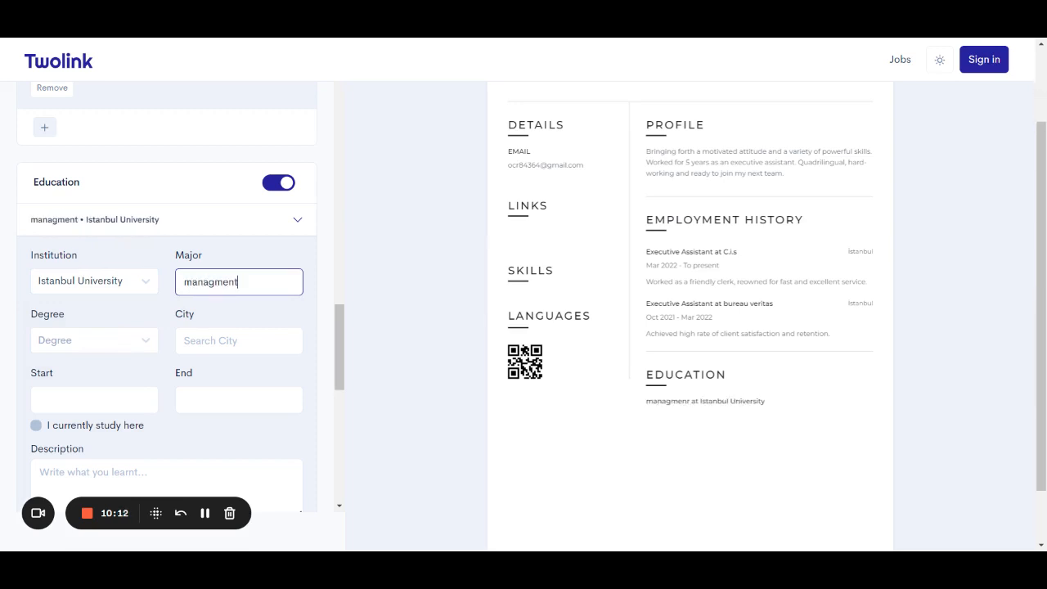
click(206, 517)
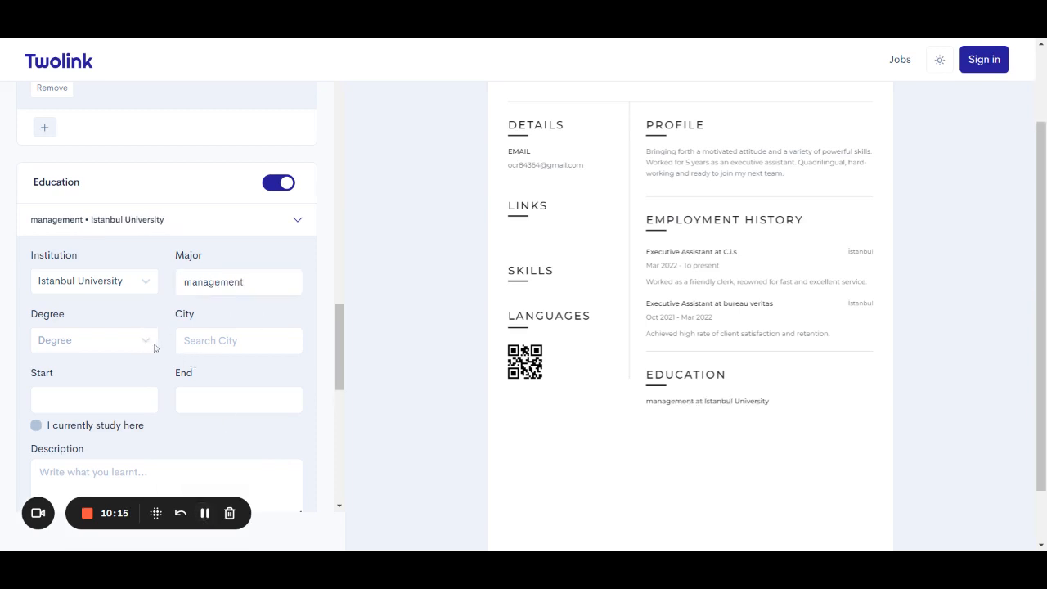
Set the degree to Bachelor's.
click(145, 342)
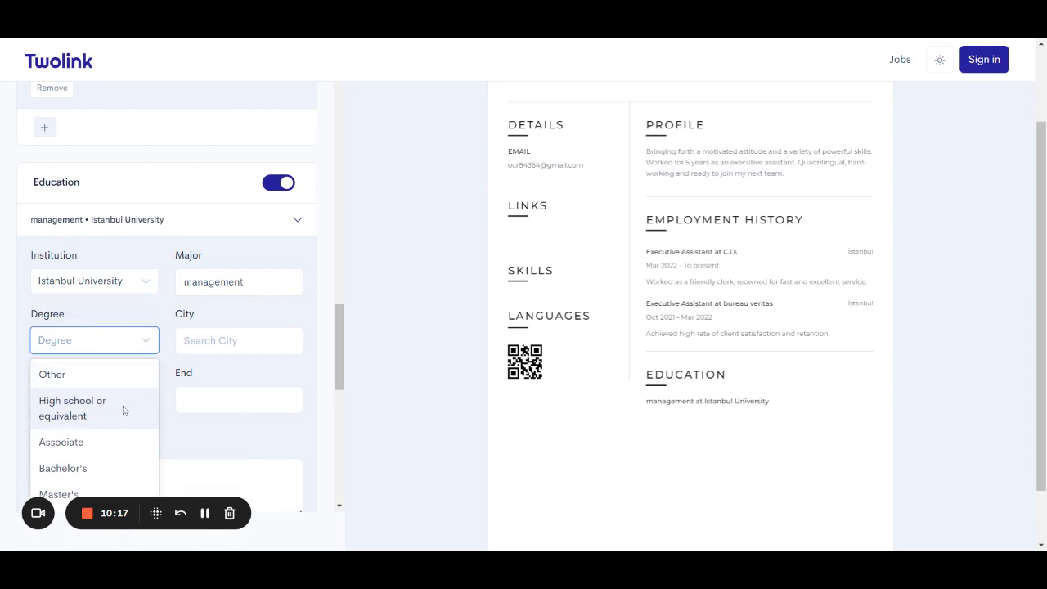
click(111, 470)
click(139, 344)
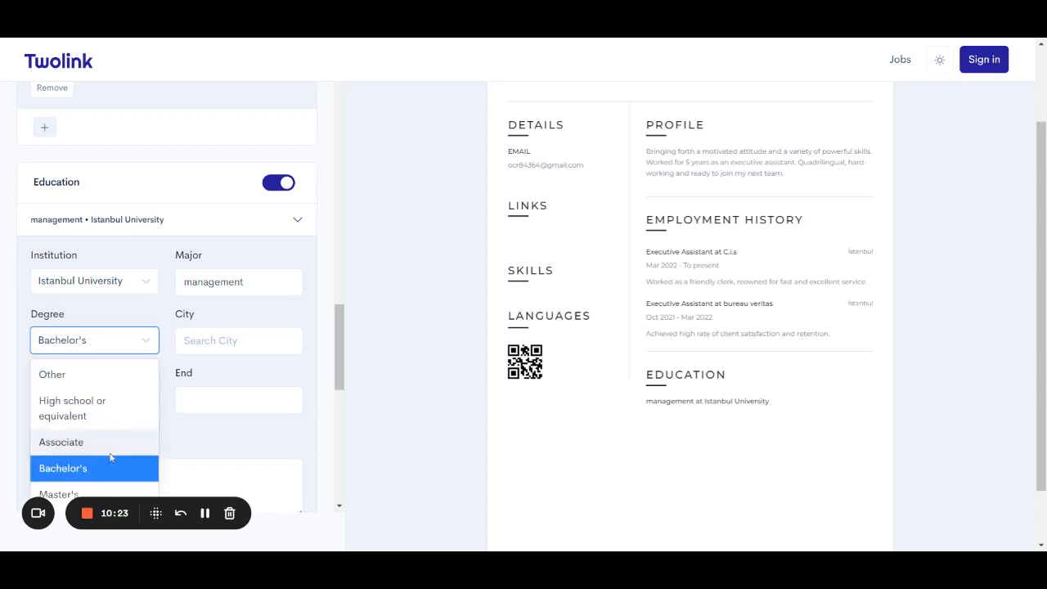
scroll(231, 406, down, 1)
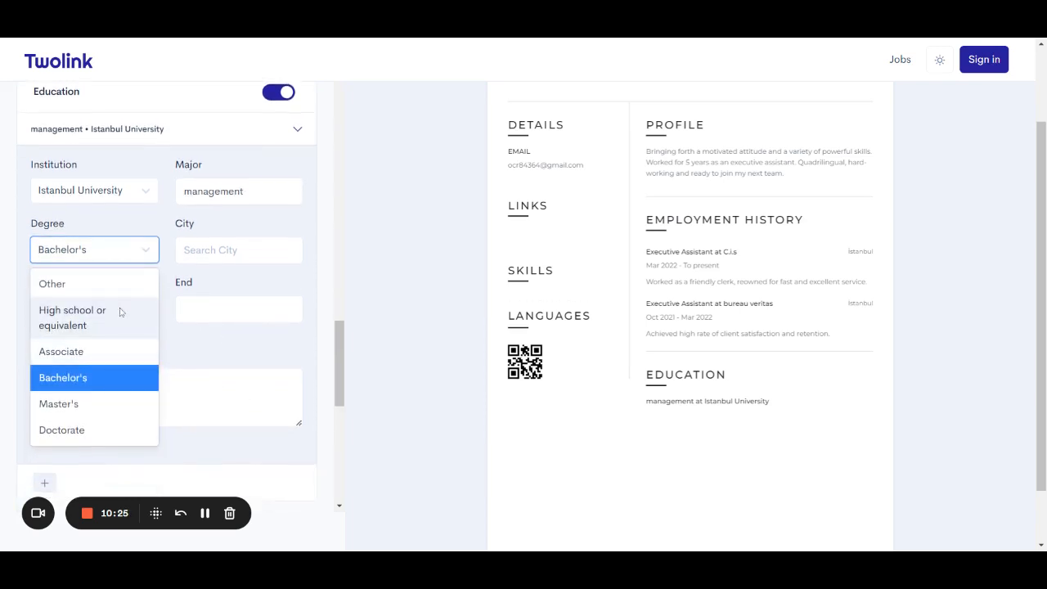
click(115, 388)
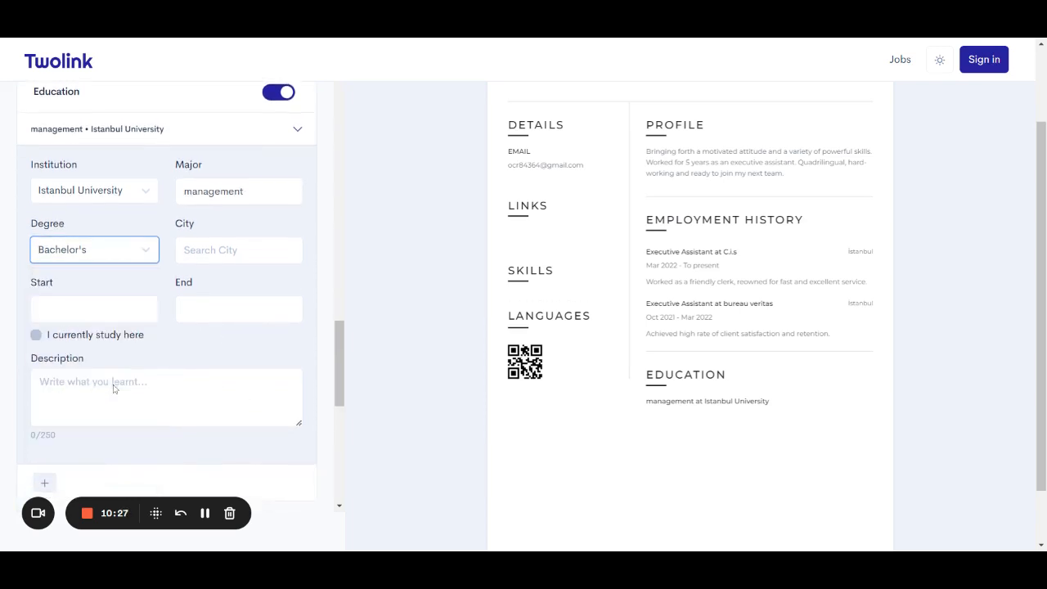
Set the city to İstanbul, Türkiye and the start date to December 2019.
key(Tab)
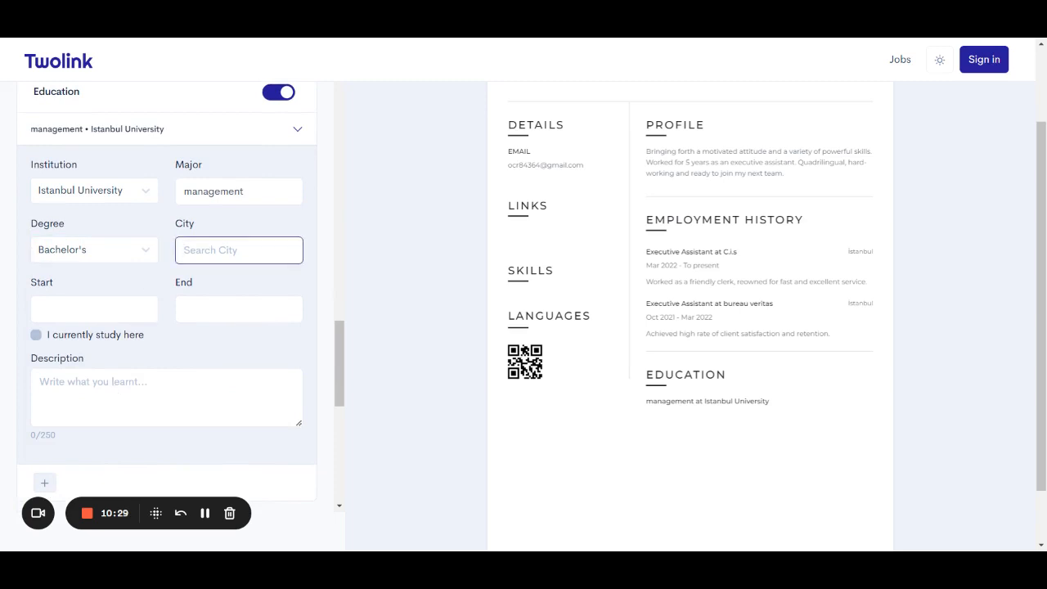
text(Istanbu)
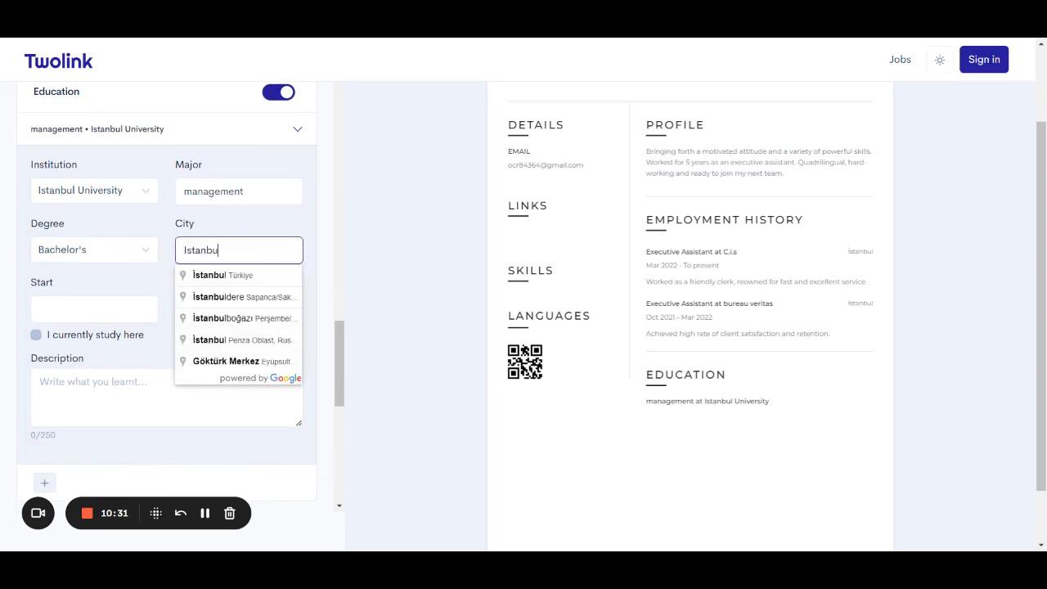
click(229, 276)
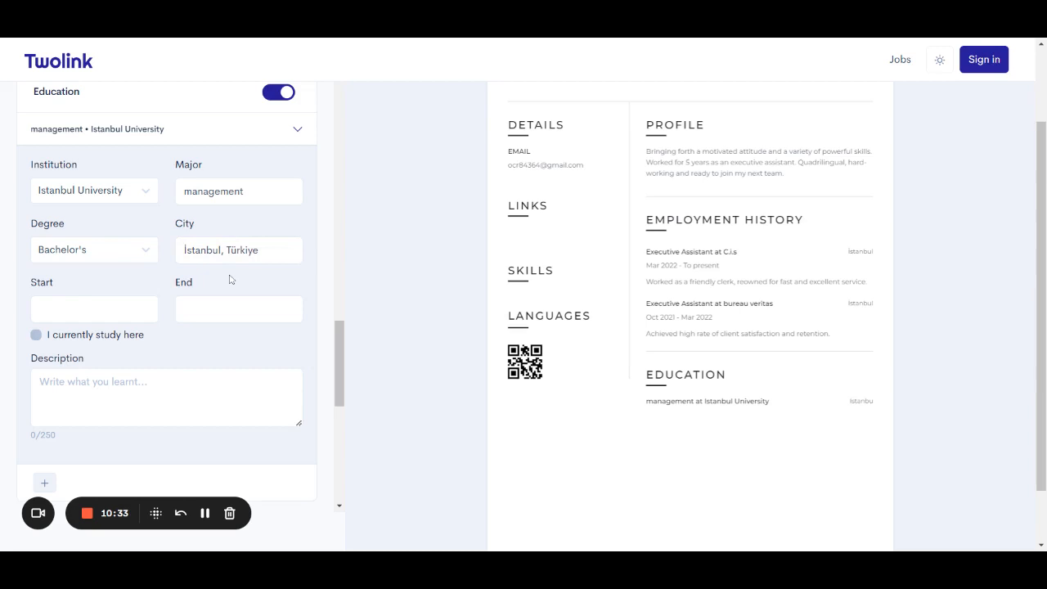
click(134, 319)
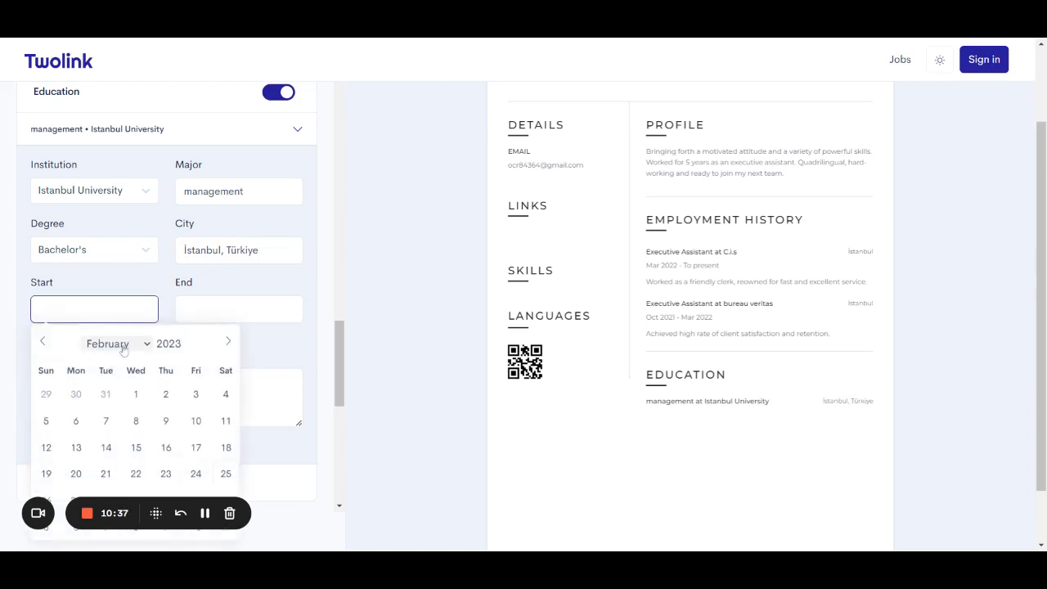
click(140, 350)
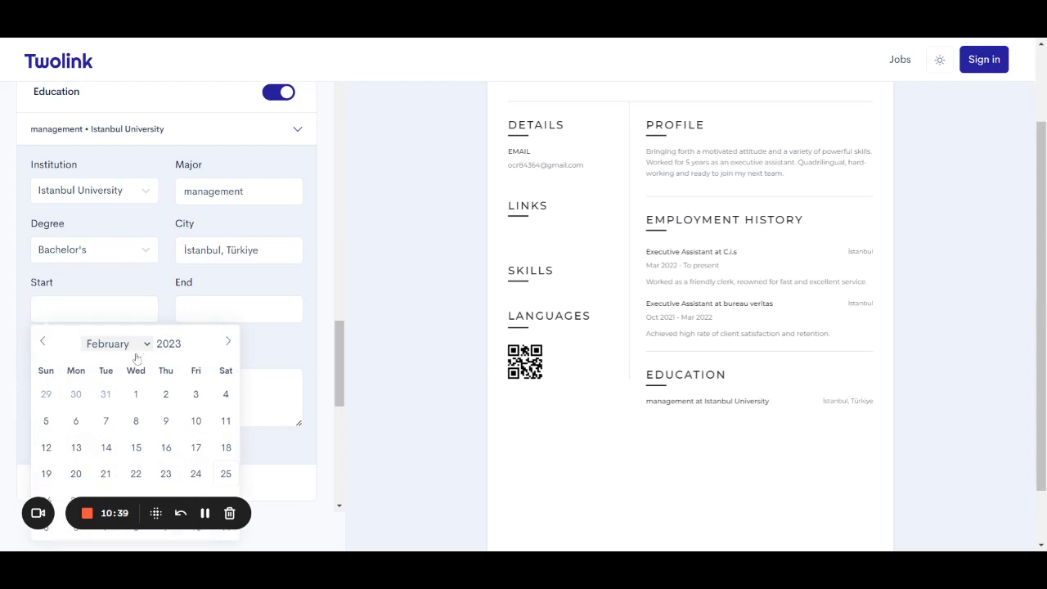
click(132, 468)
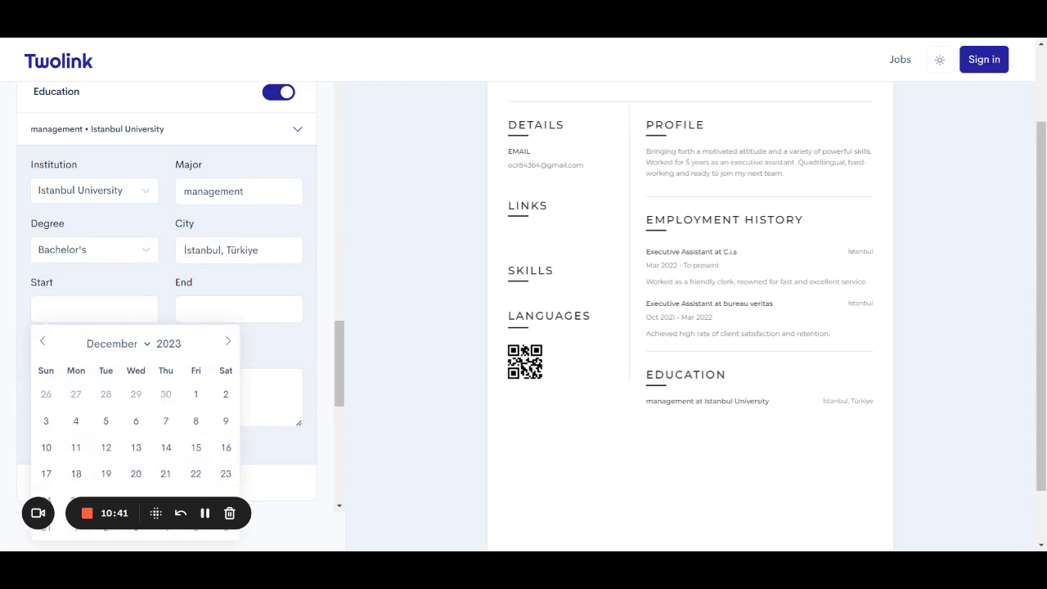
click(185, 347)
click(185, 348)
click(185, 348)
click(184, 347)
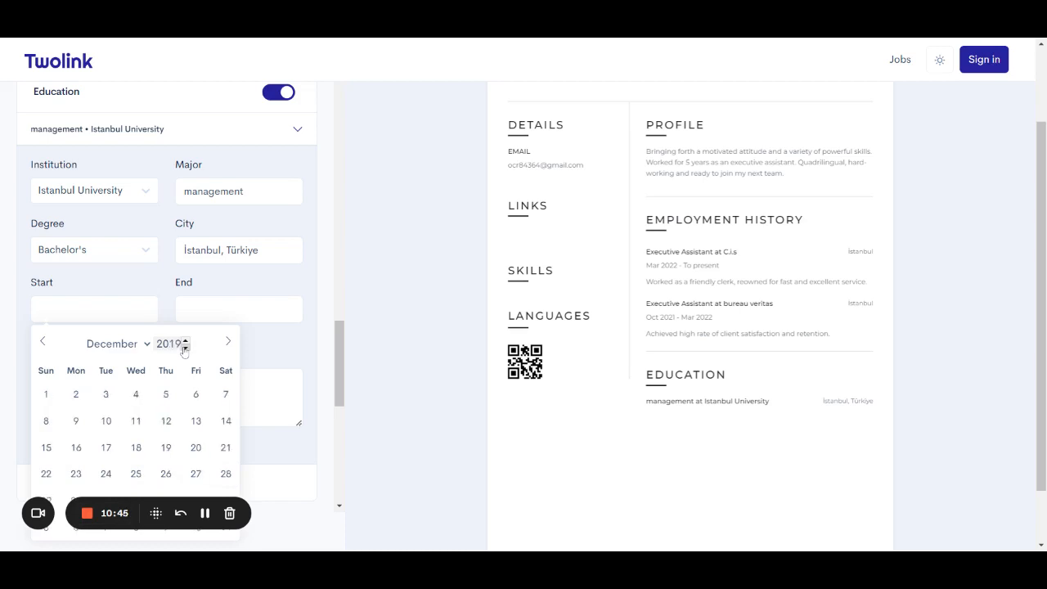
click(164, 423)
Set the education end date to December 2023.
click(211, 313)
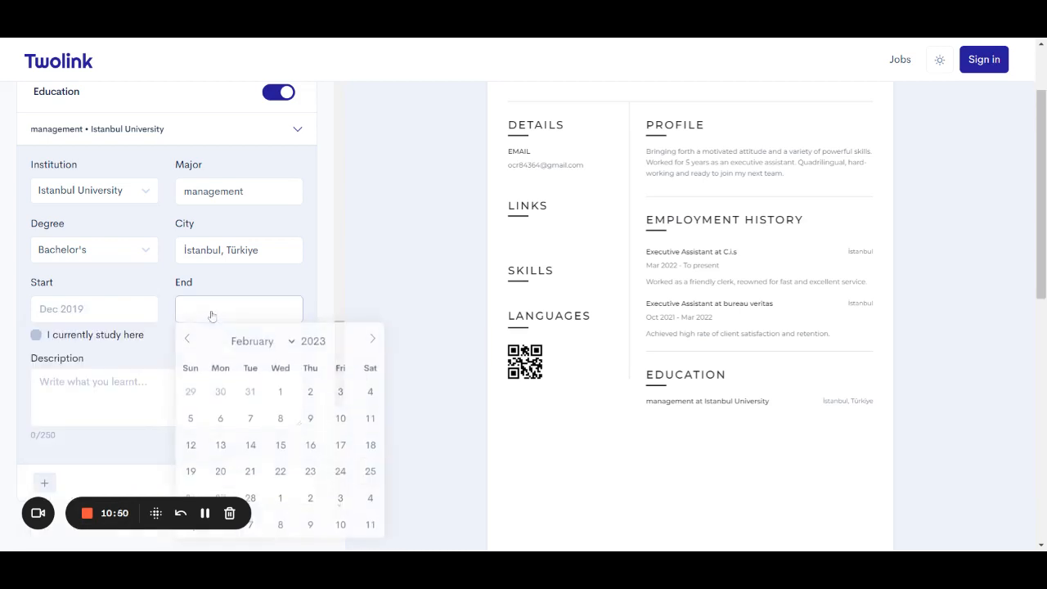
click(272, 344)
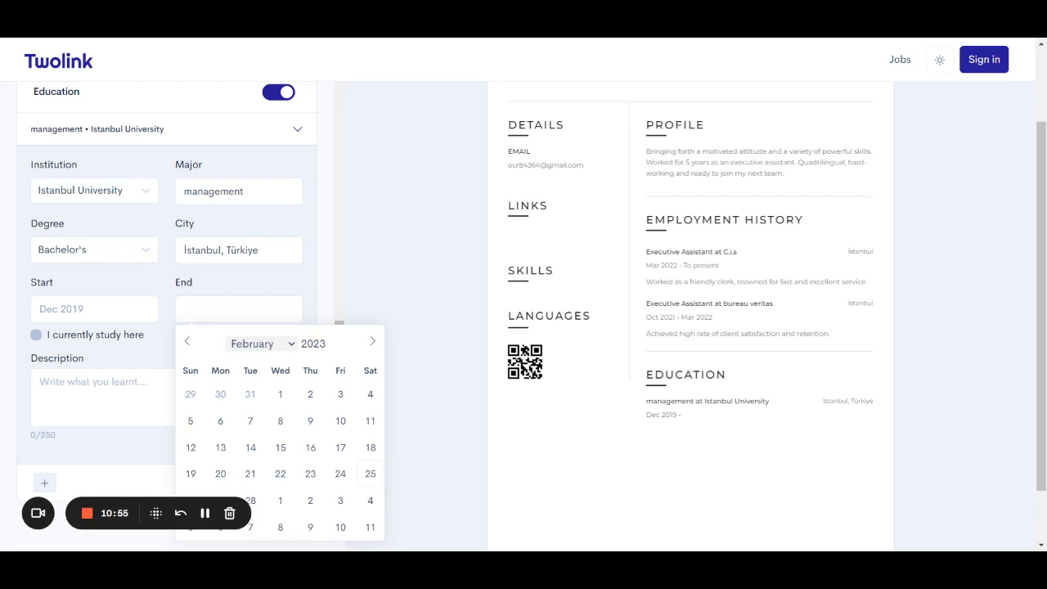
click(255, 511)
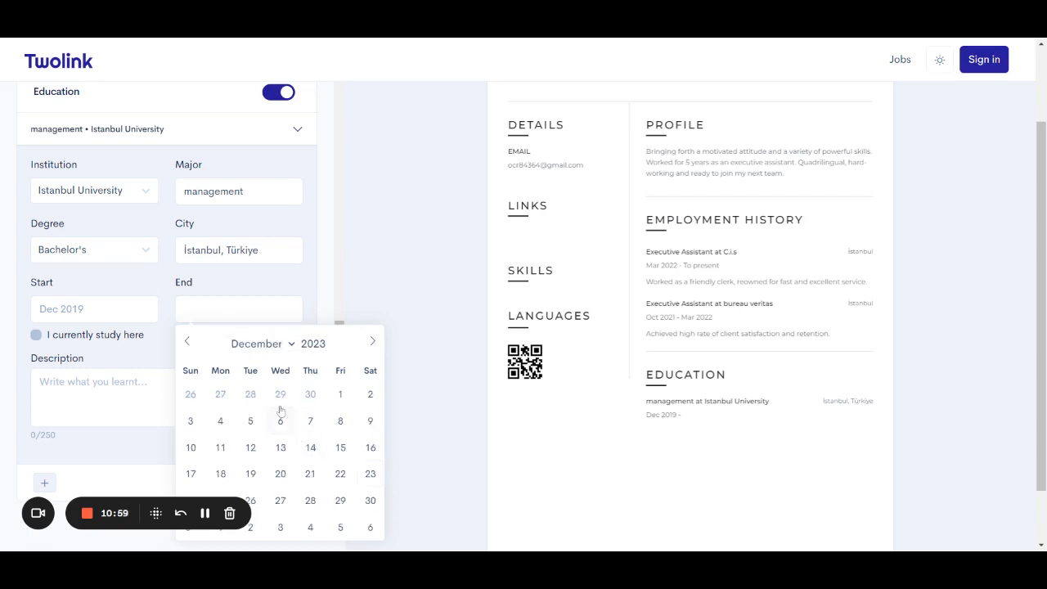
click(243, 449)
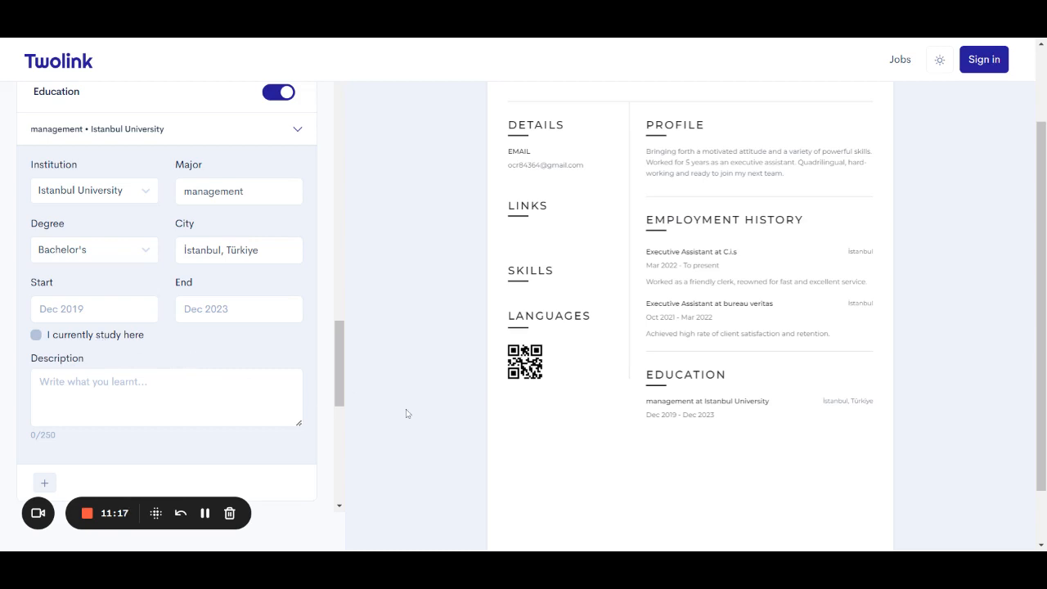
Enter 'Graduated with honors.' as the Istanbul University entry's description.
scroll(344, 406, down, 1)
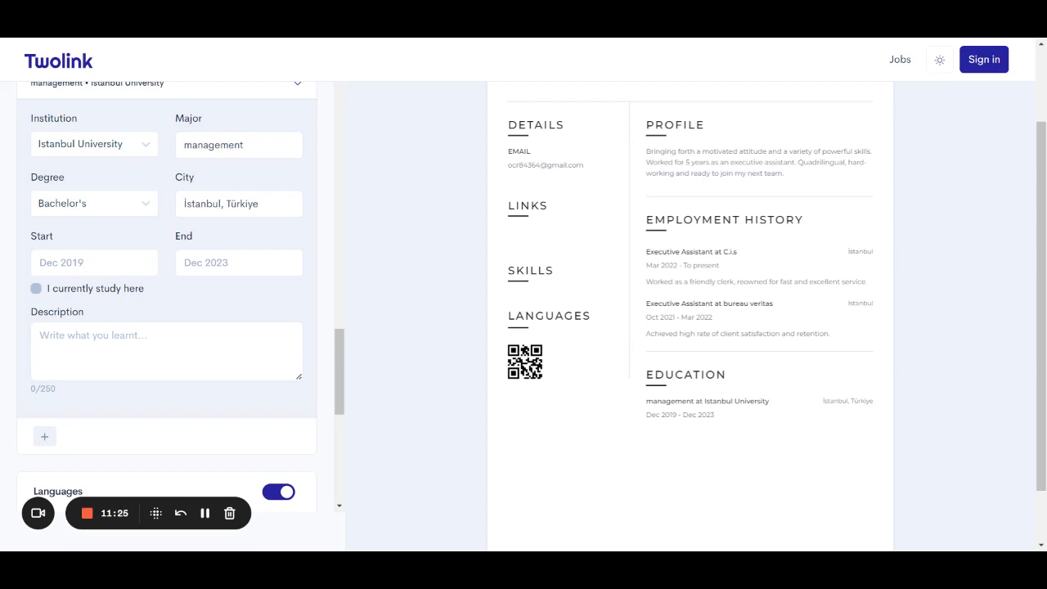
click(163, 350)
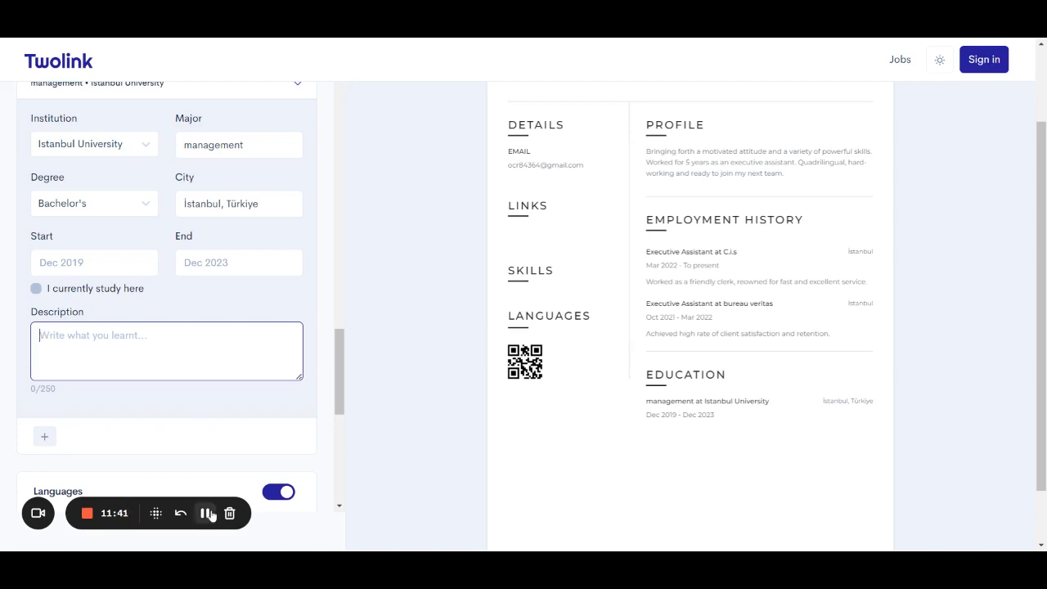
text(Graduated with honors.)
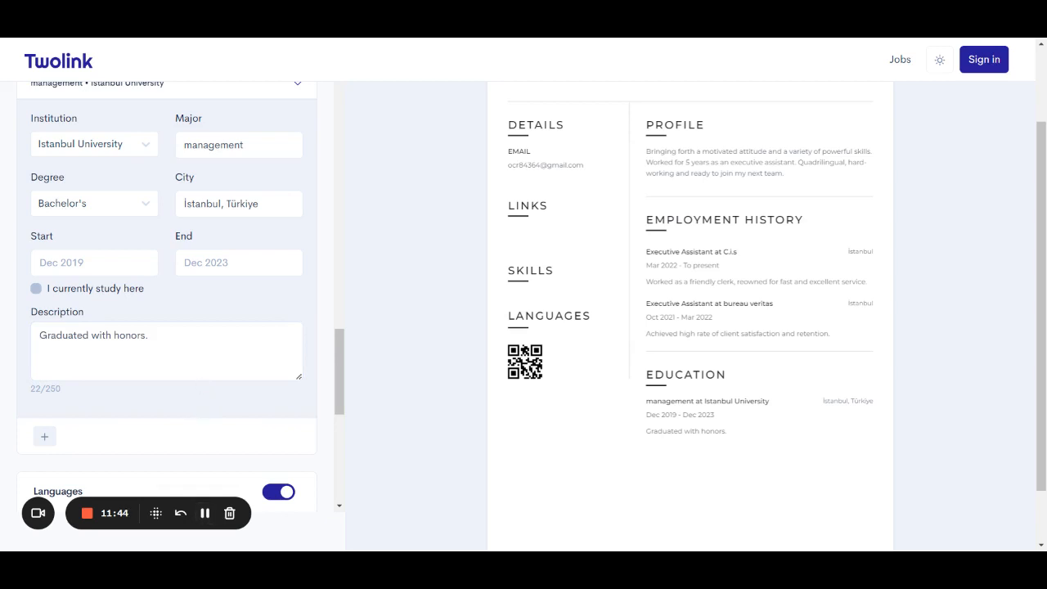
scroll(186, 374, down, 2)
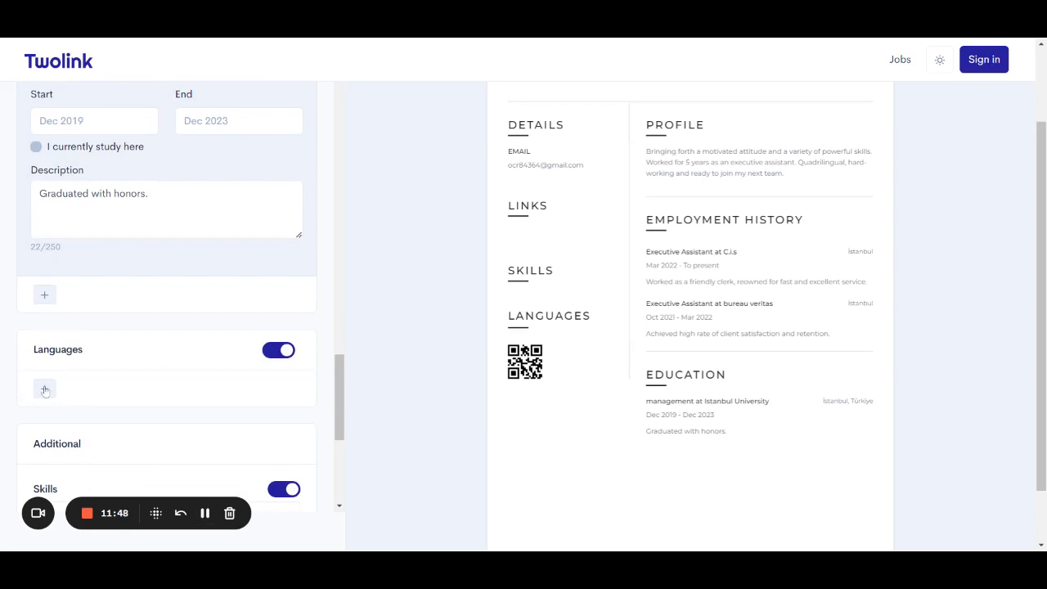
scroll(45, 392, down, 1)
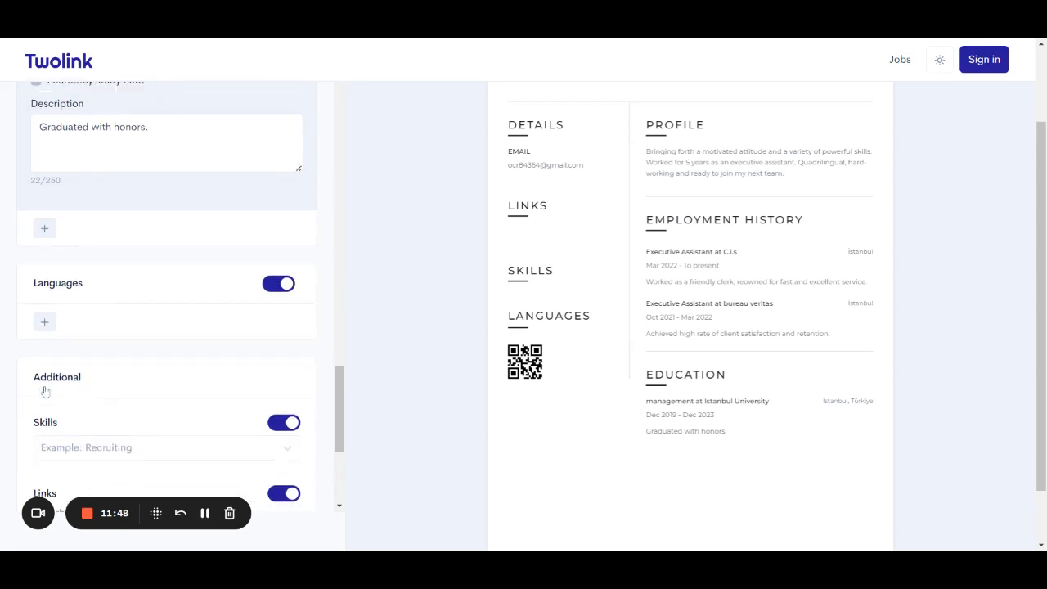
Add English at Intermediate level, then add a second blank language entry.
click(46, 323)
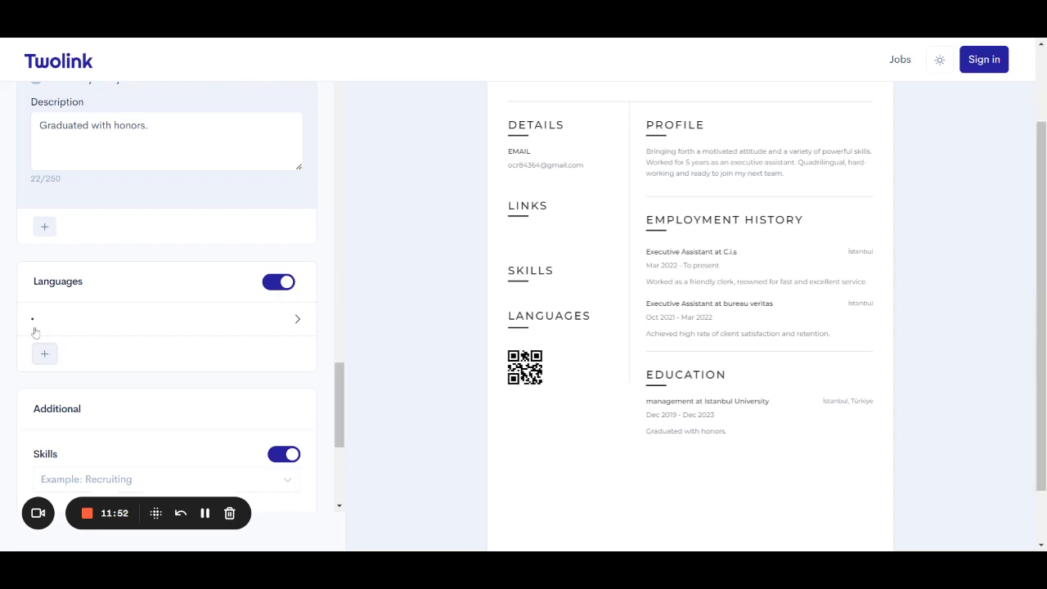
click(48, 337)
click(91, 367)
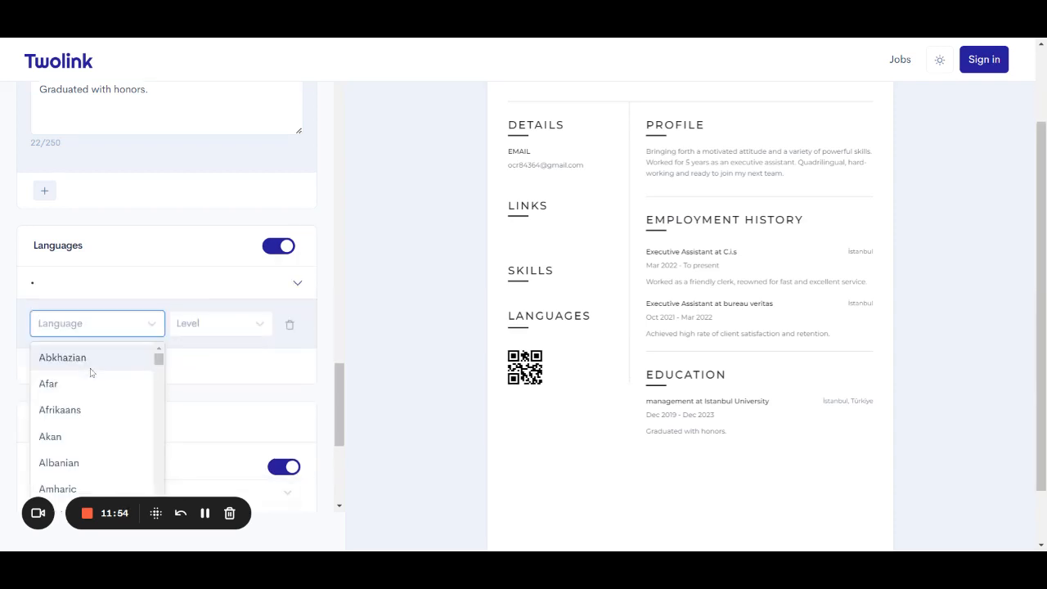
text(eng)
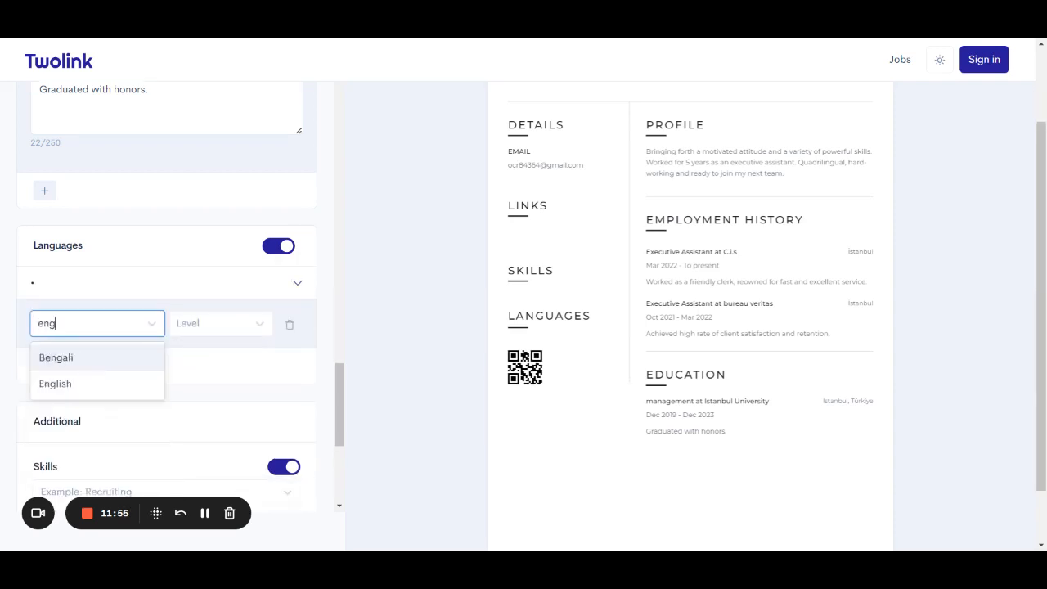
click(91, 383)
click(202, 332)
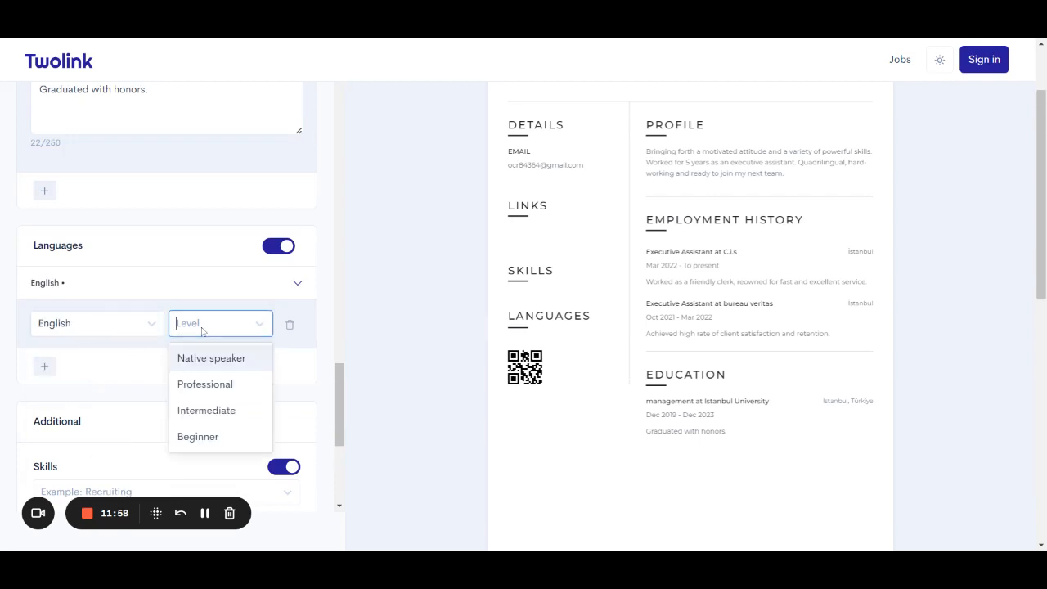
click(227, 404)
click(255, 325)
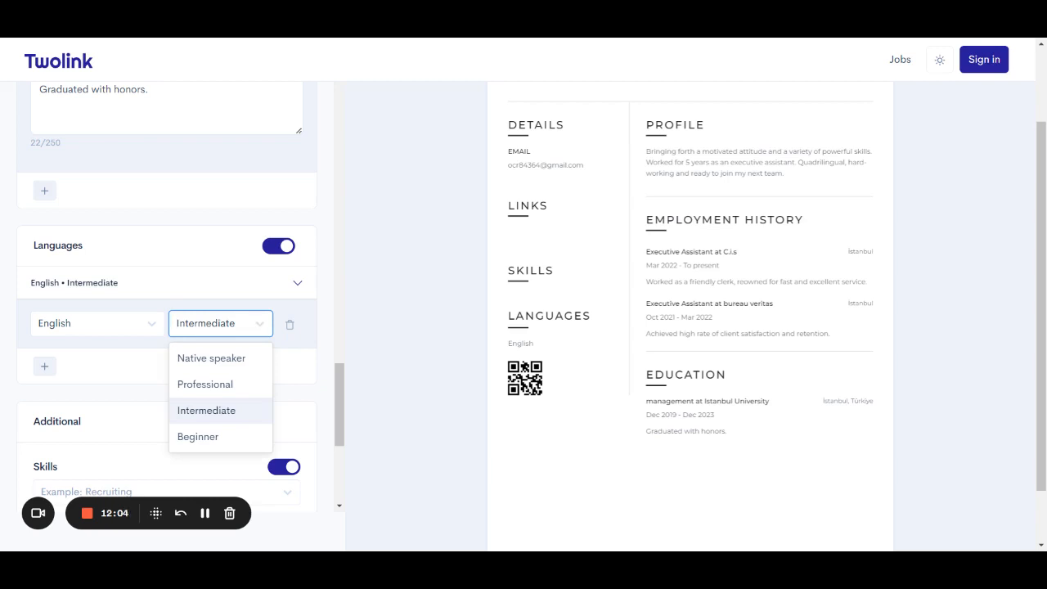
click(250, 419)
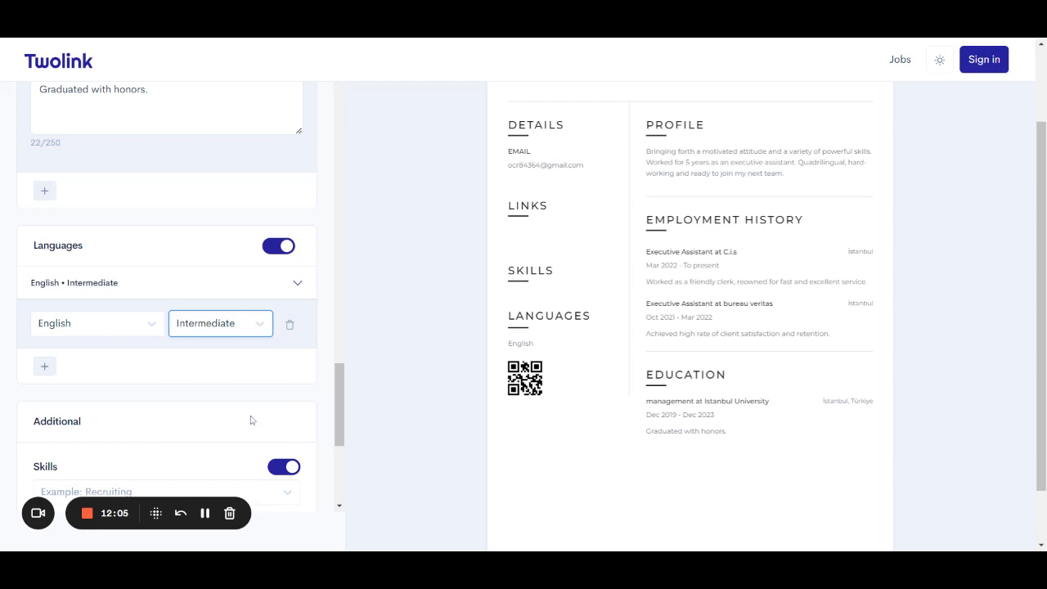
click(46, 366)
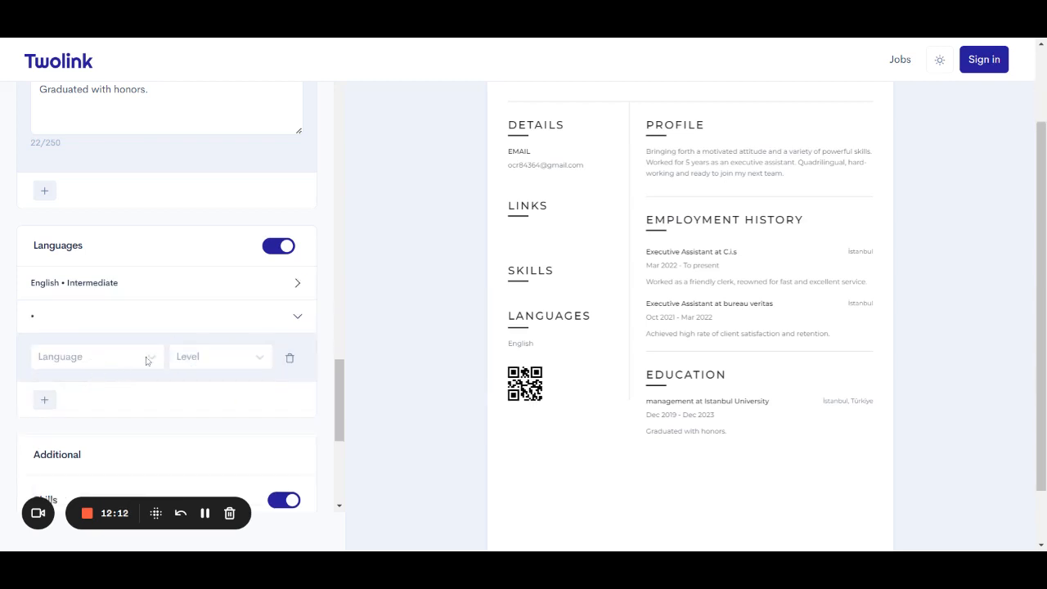
Set the new language to French at Native speaker level and add a third entry.
click(145, 361)
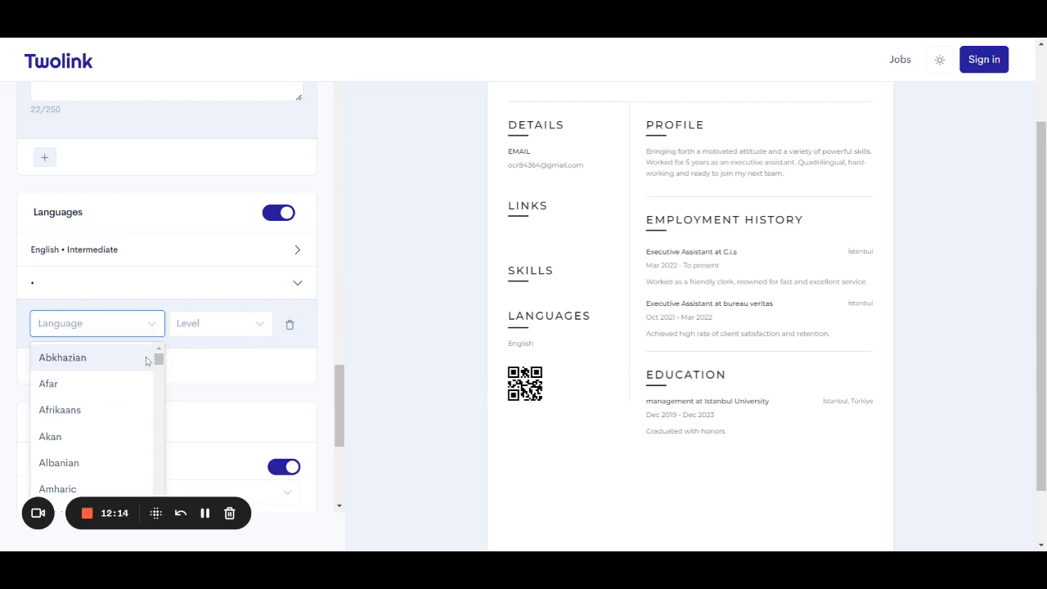
text(french)
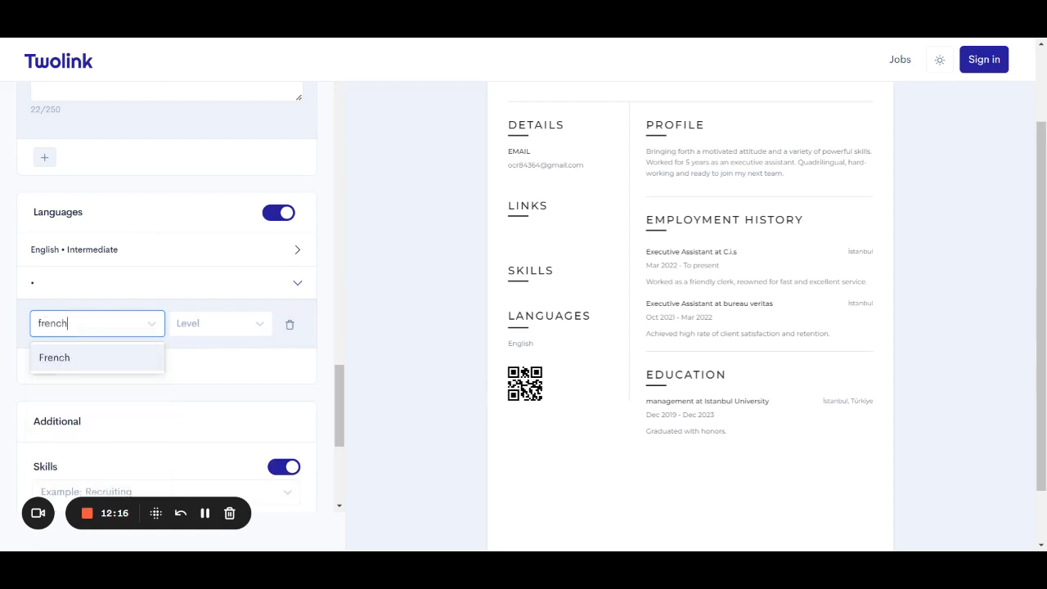
click(107, 365)
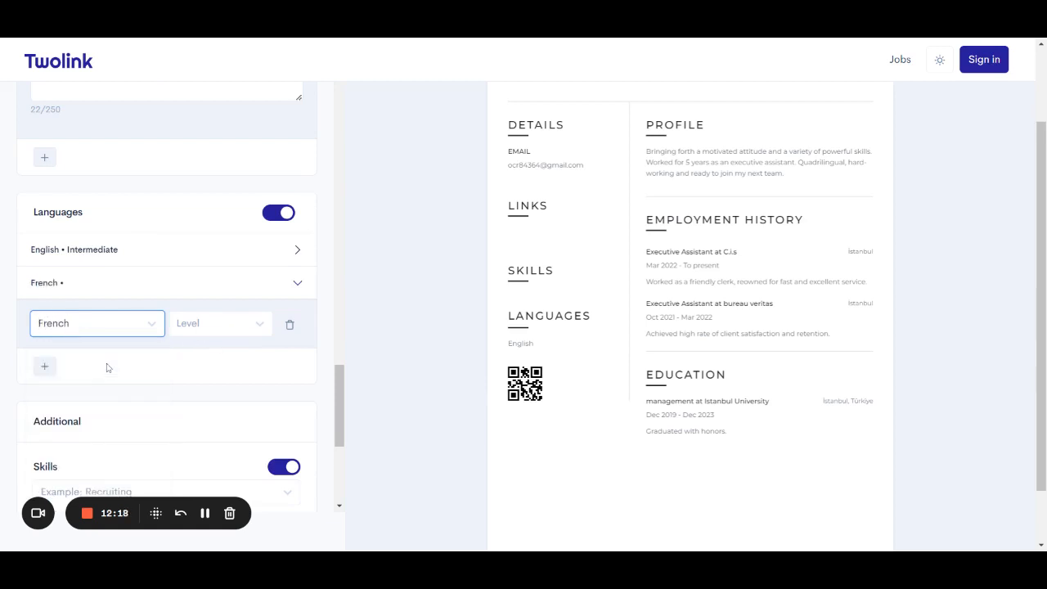
click(202, 331)
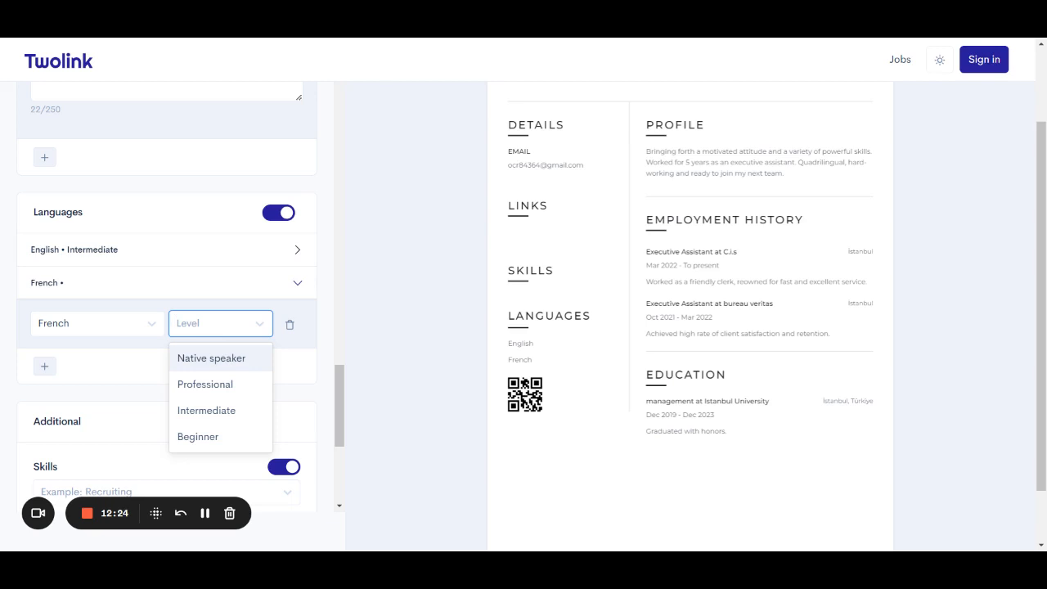
click(228, 362)
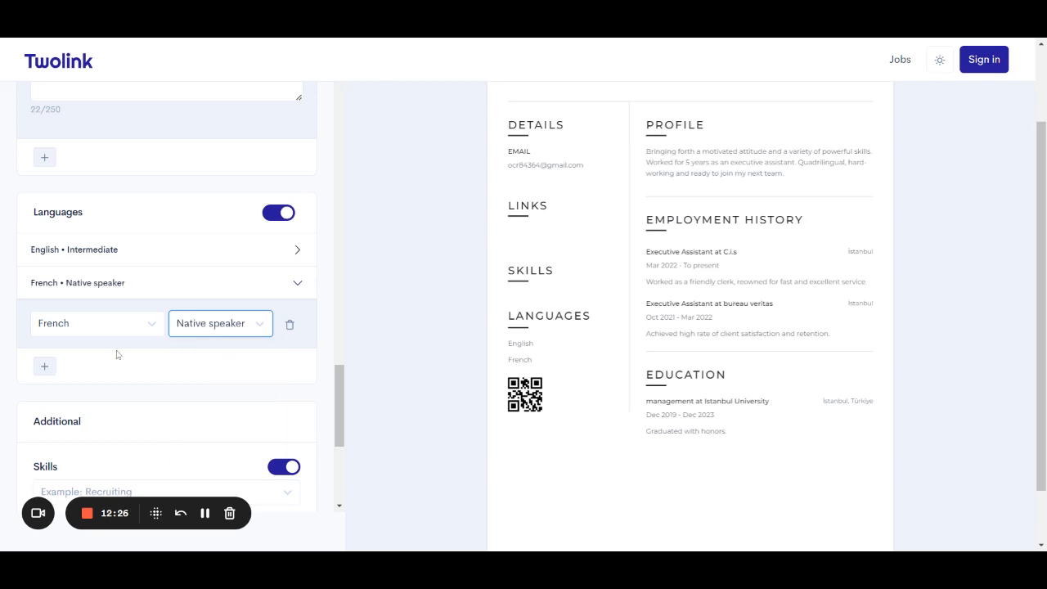
click(52, 368)
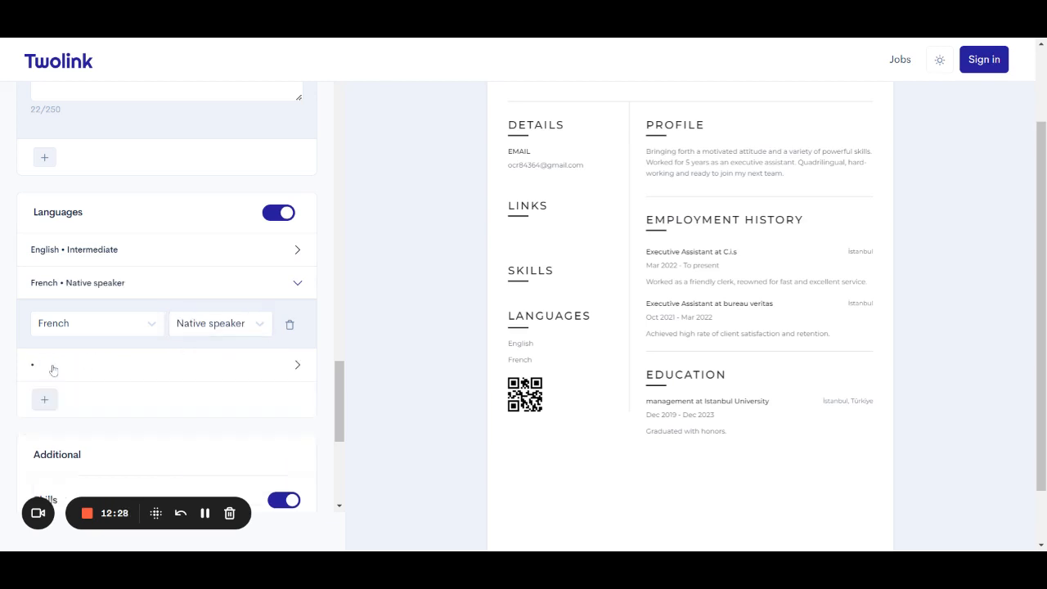
click(163, 380)
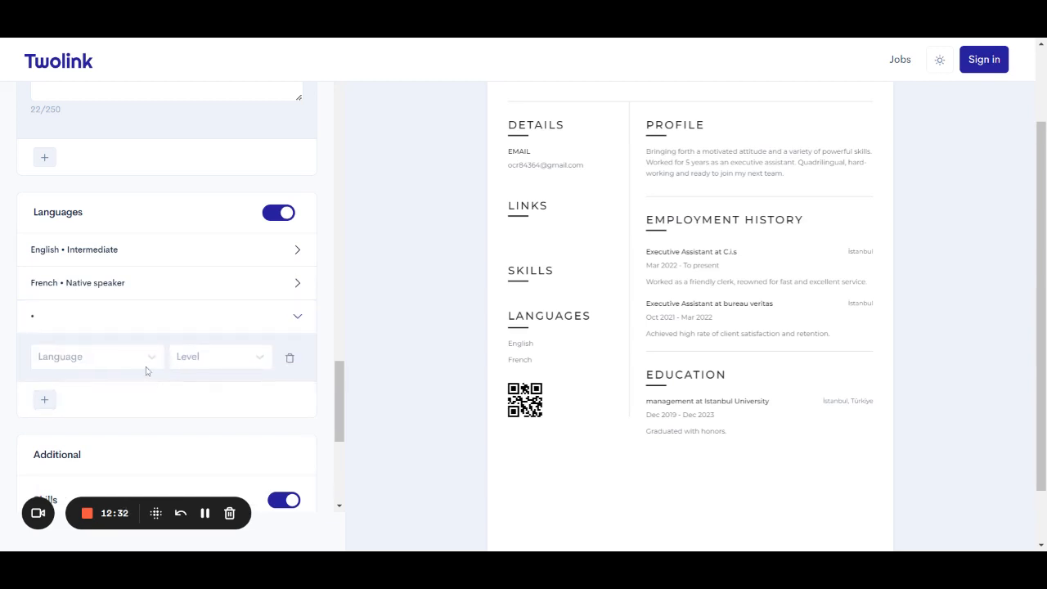
Set the third language to Turkish at Professional level.
click(138, 367)
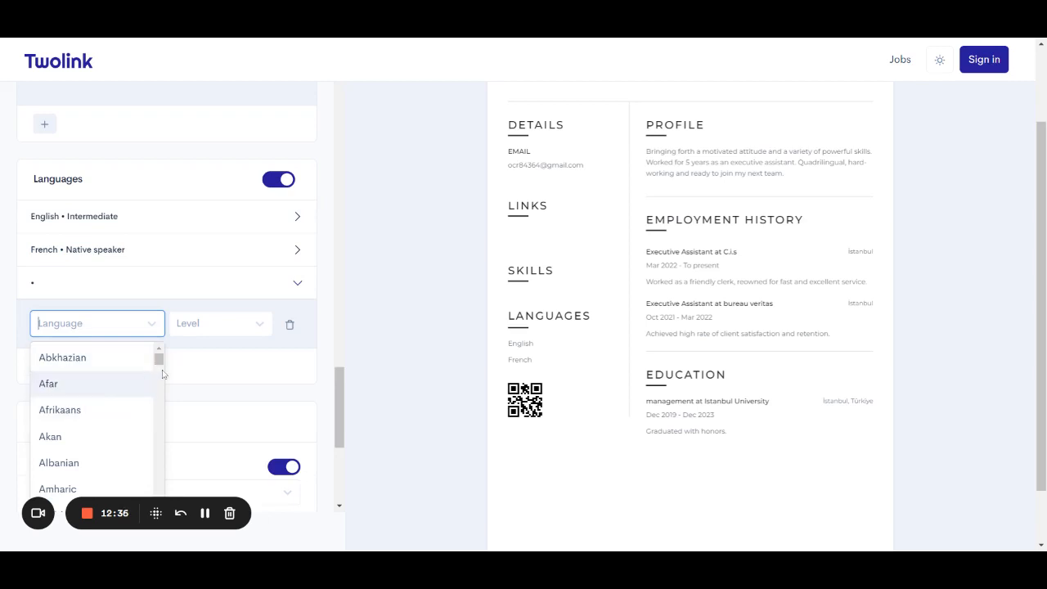
text(turki)
click(148, 367)
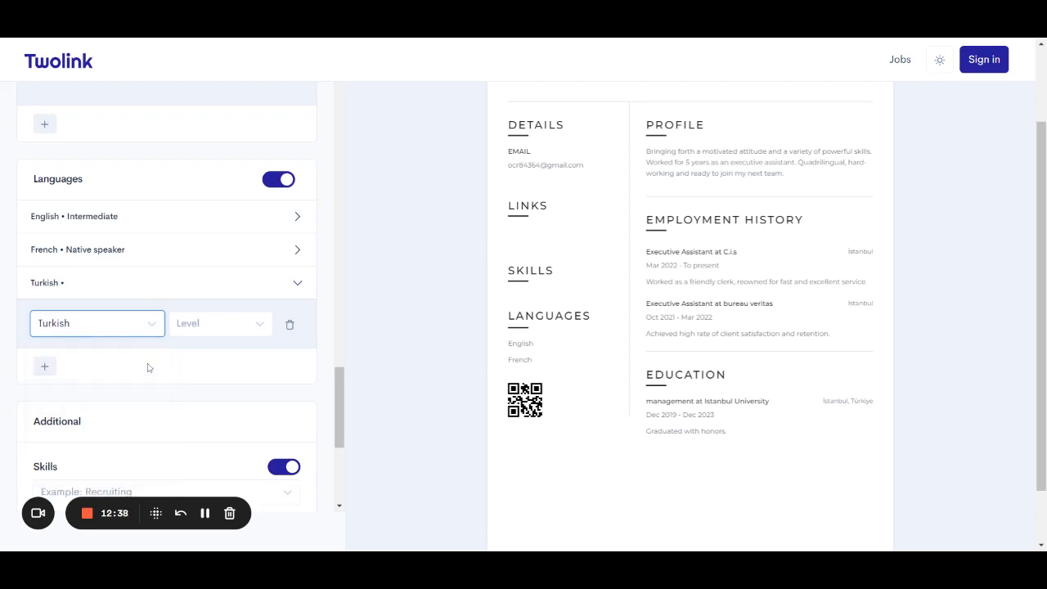
click(213, 330)
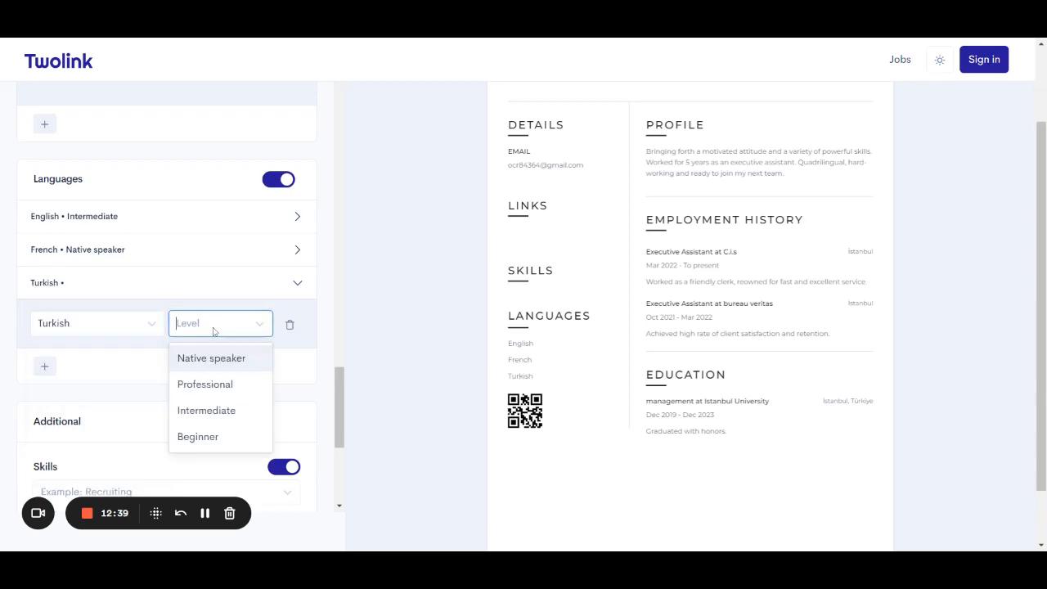
click(219, 388)
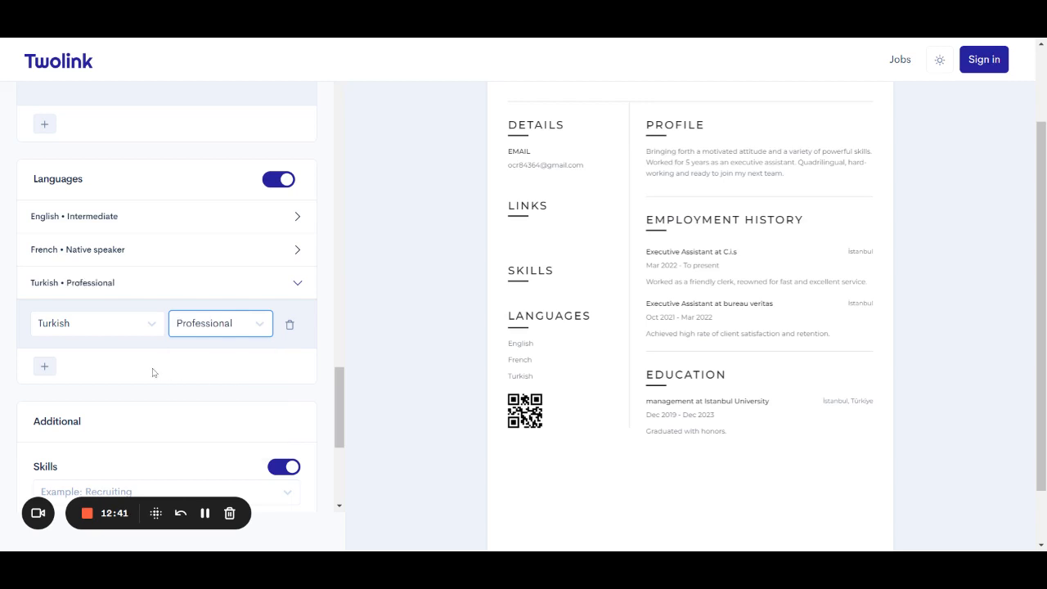
Add a fourth language entry with Arabic at Professional level.
click(44, 366)
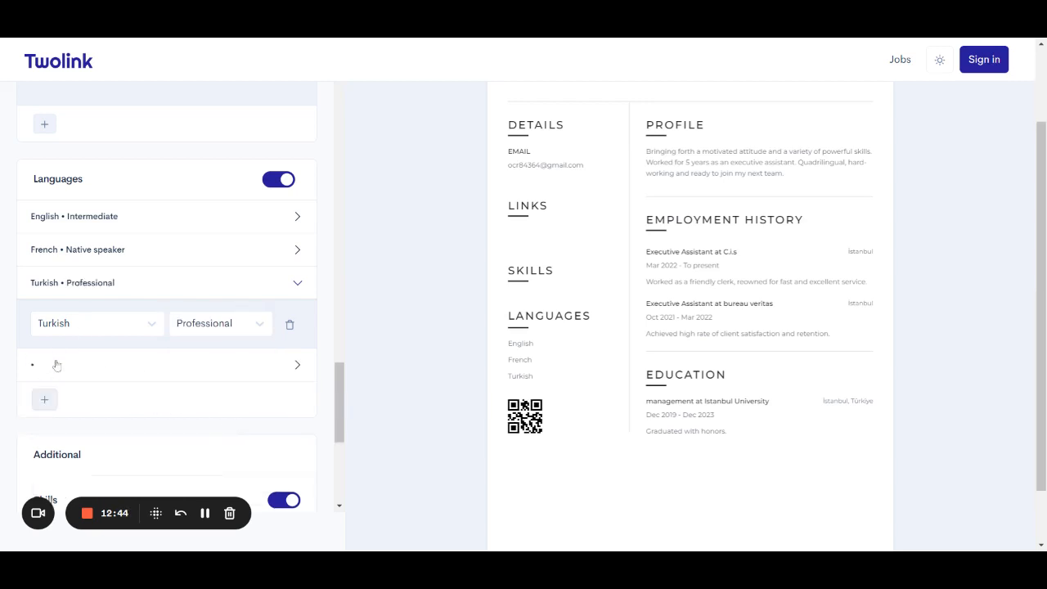
click(55, 364)
click(103, 360)
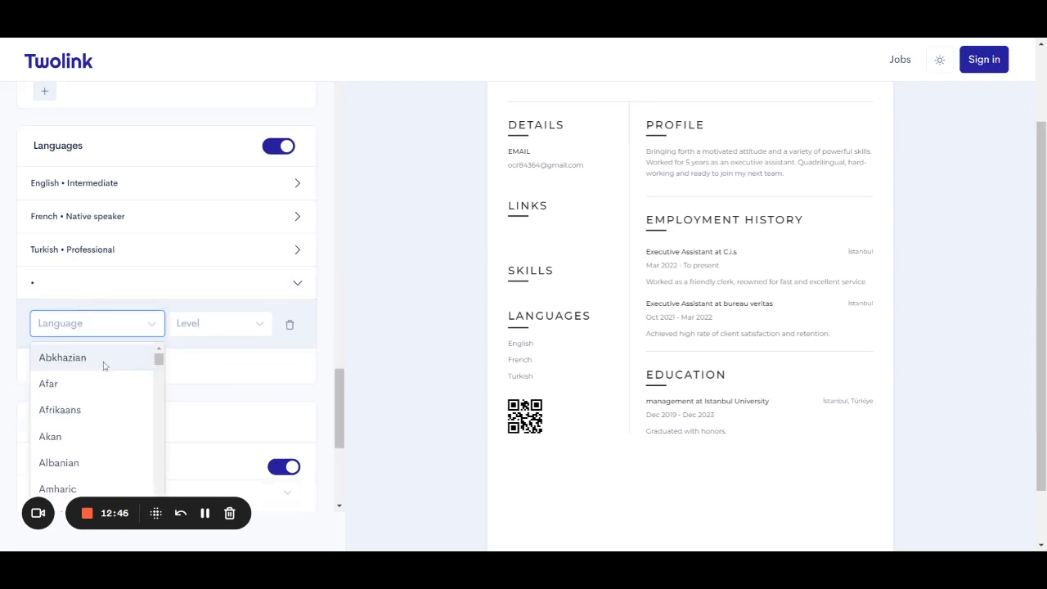
text(ara)
click(100, 362)
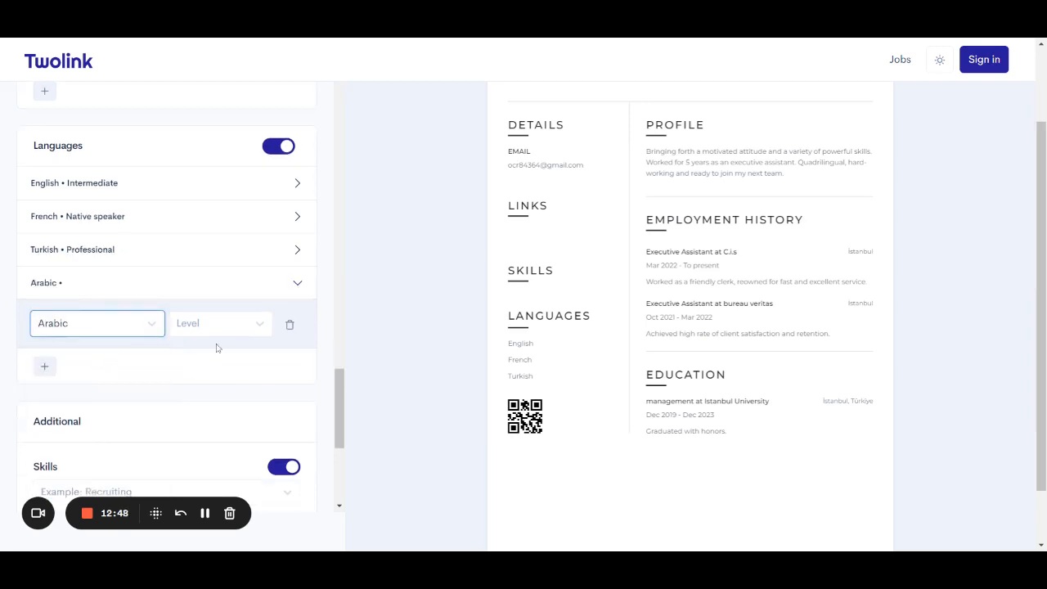
click(233, 335)
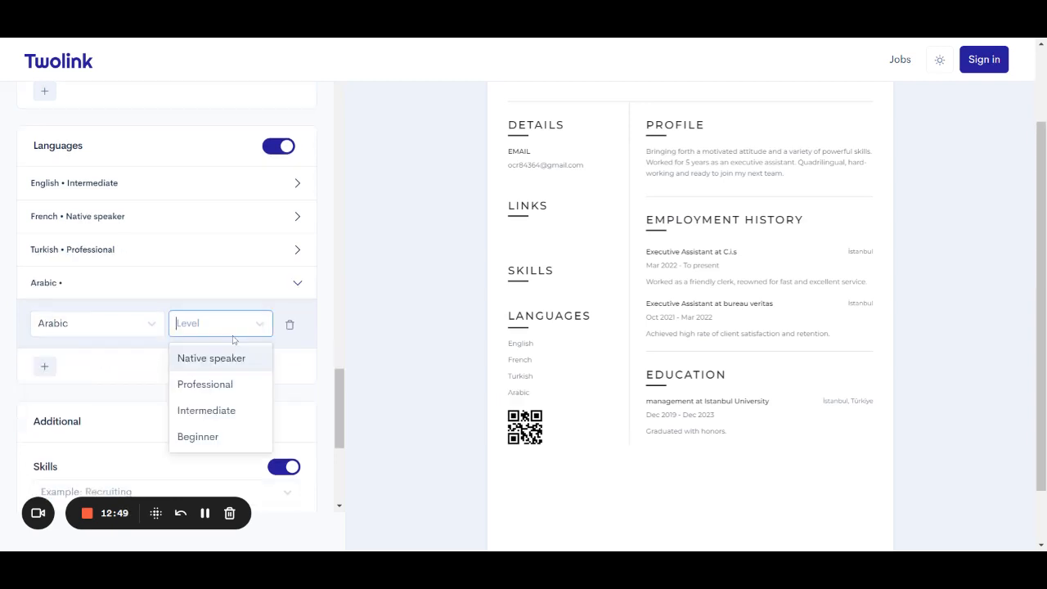
click(229, 386)
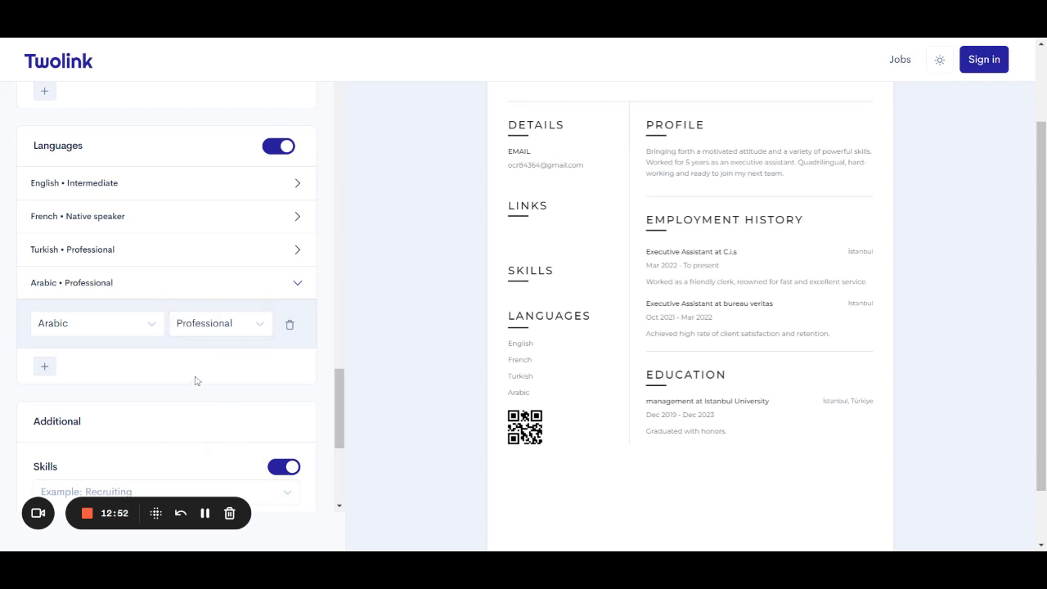
Select Accuracy, Analysis and Attention to detail from the skills list.
scroll(202, 413, down, 2)
scroll(201, 413, down, 1)
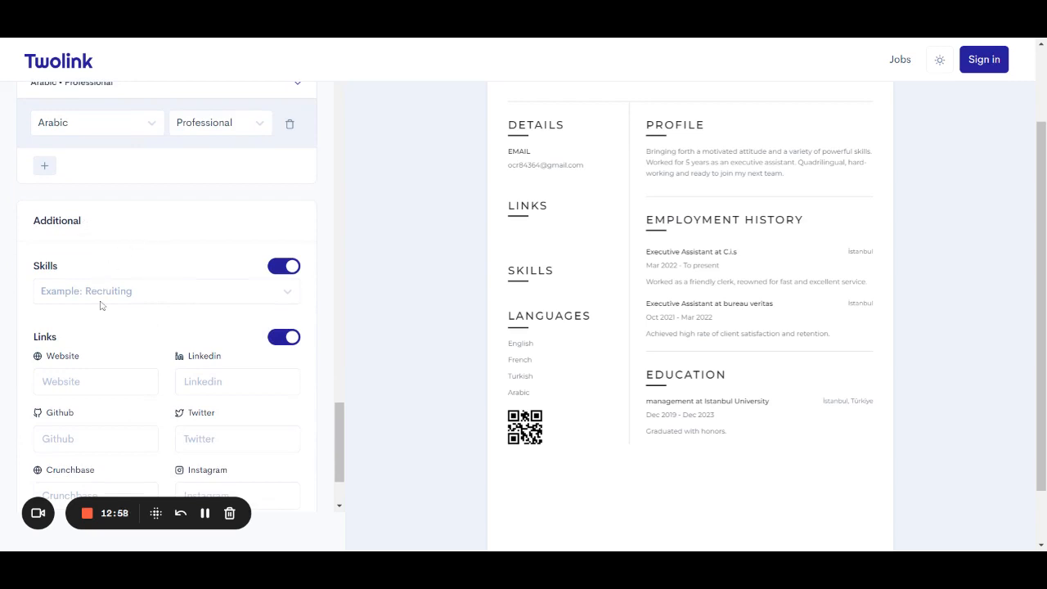
scroll(101, 305, down, 2)
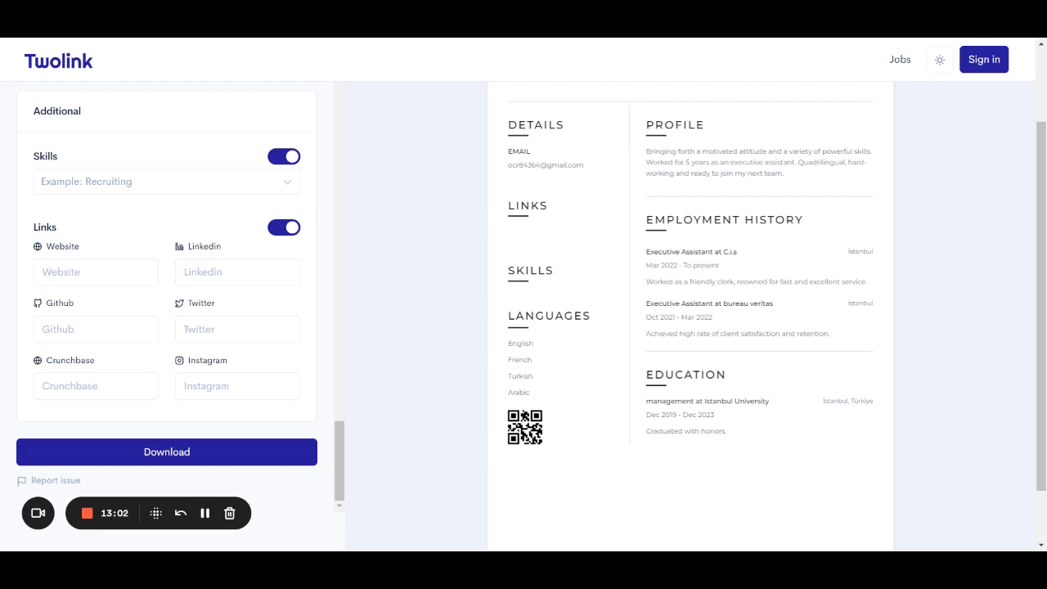
scroll(101, 327, up, 1)
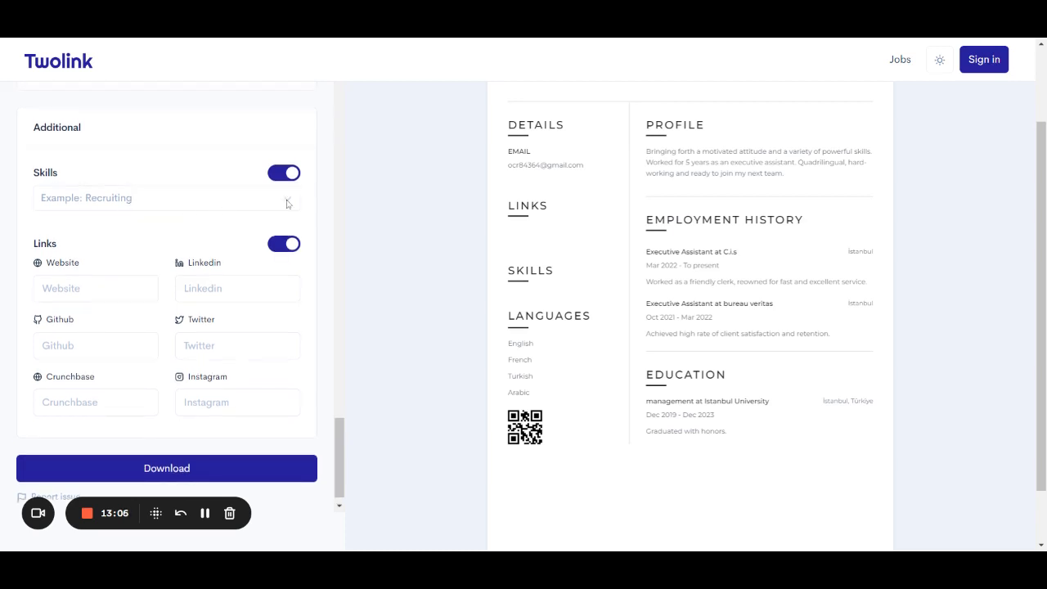
click(287, 203)
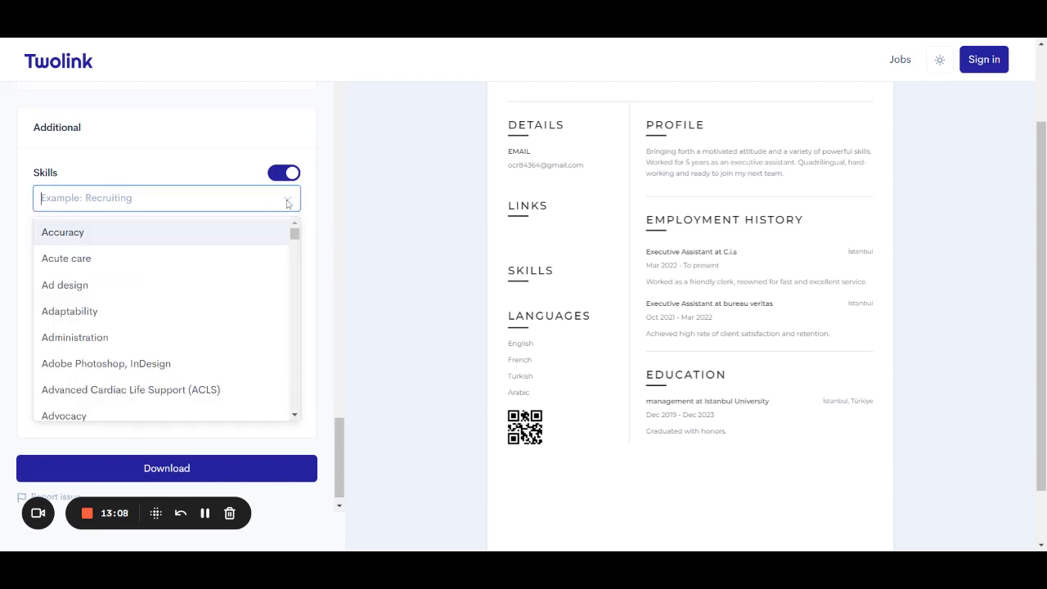
click(219, 233)
click(282, 204)
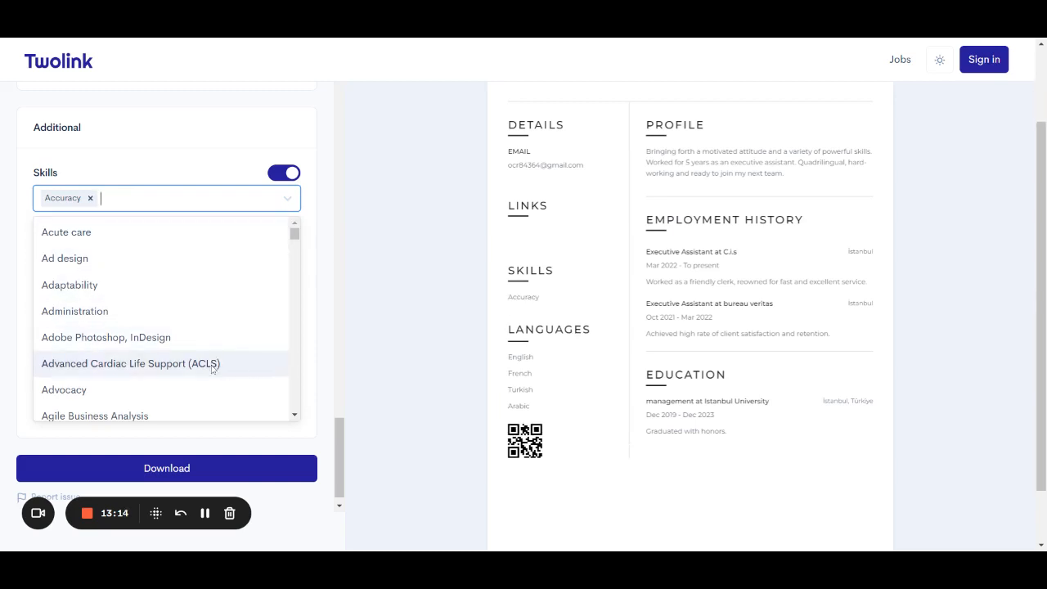
scroll(213, 368, down, 3)
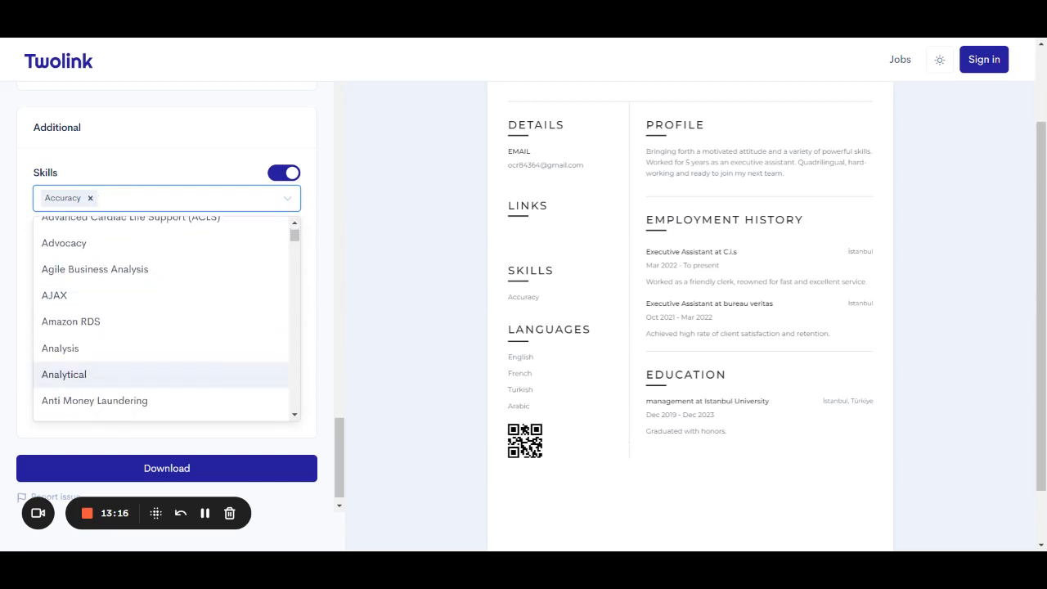
click(222, 349)
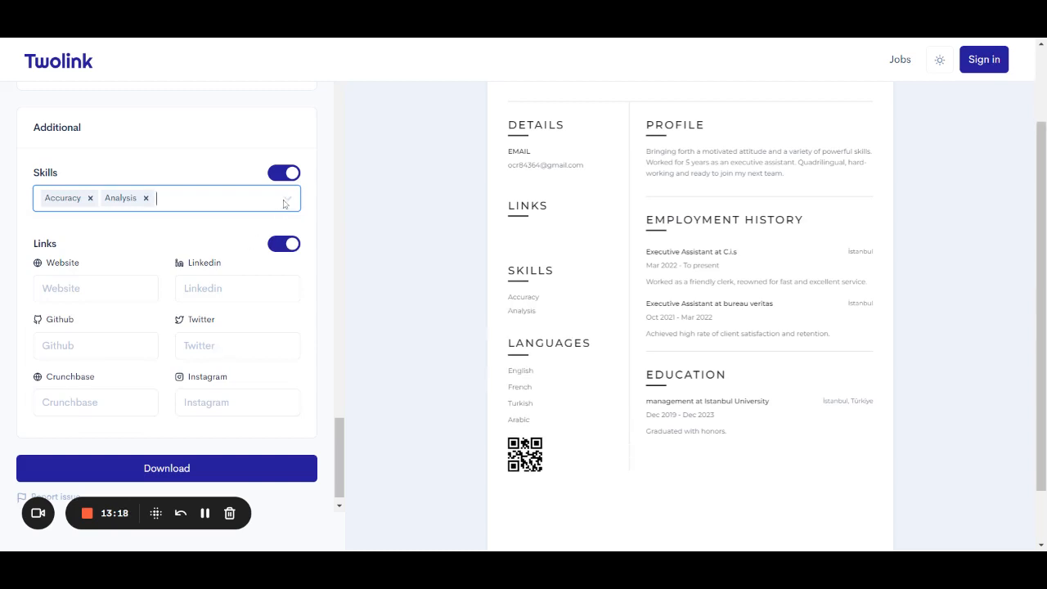
click(285, 203)
scroll(222, 323, down, 1)
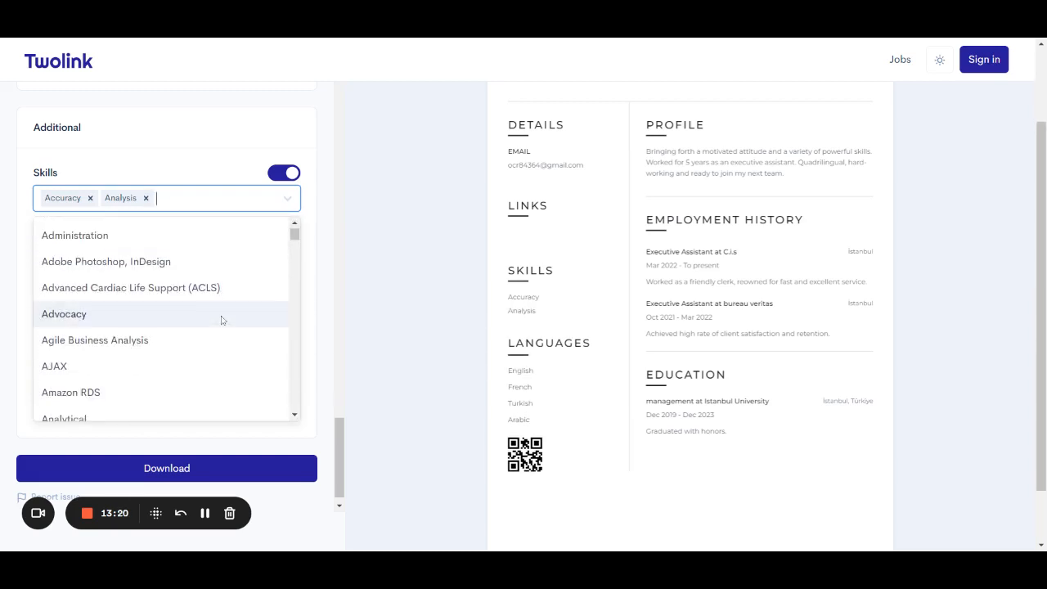
scroll(222, 319, down, 8)
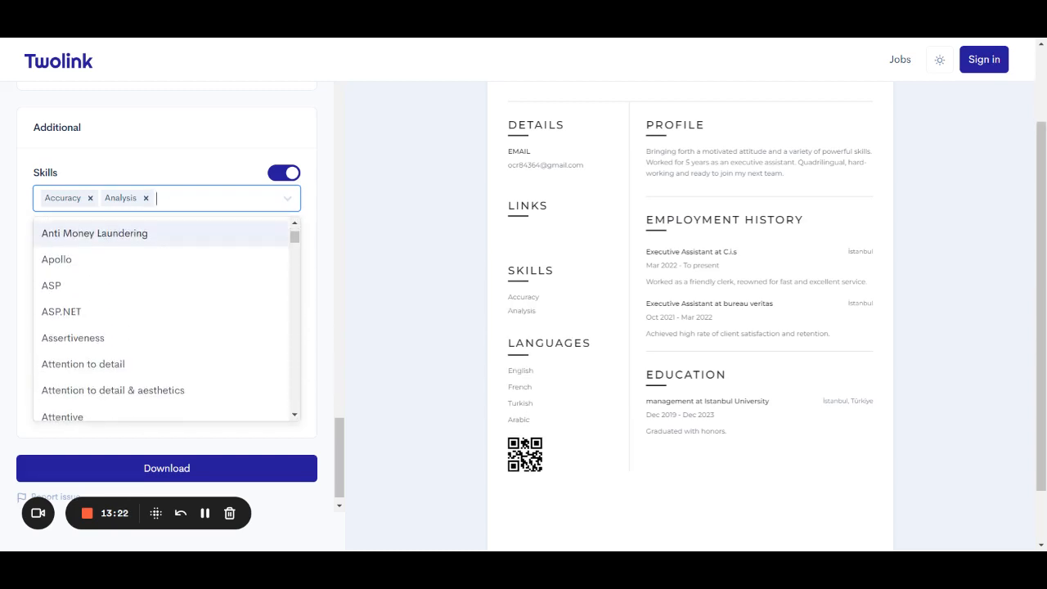
scroll(223, 319, down, 2)
click(223, 318)
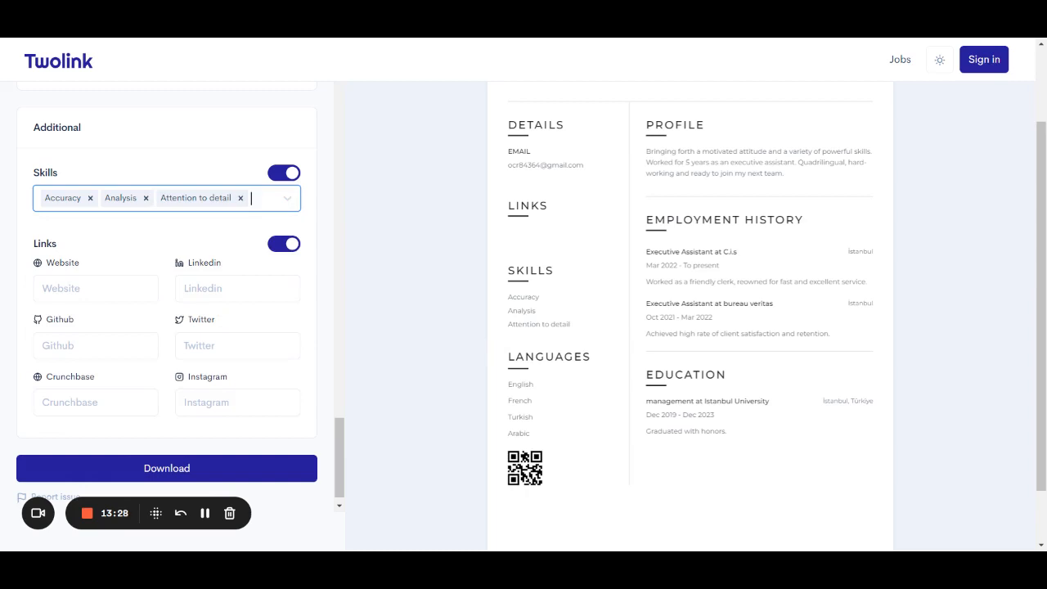
click(287, 200)
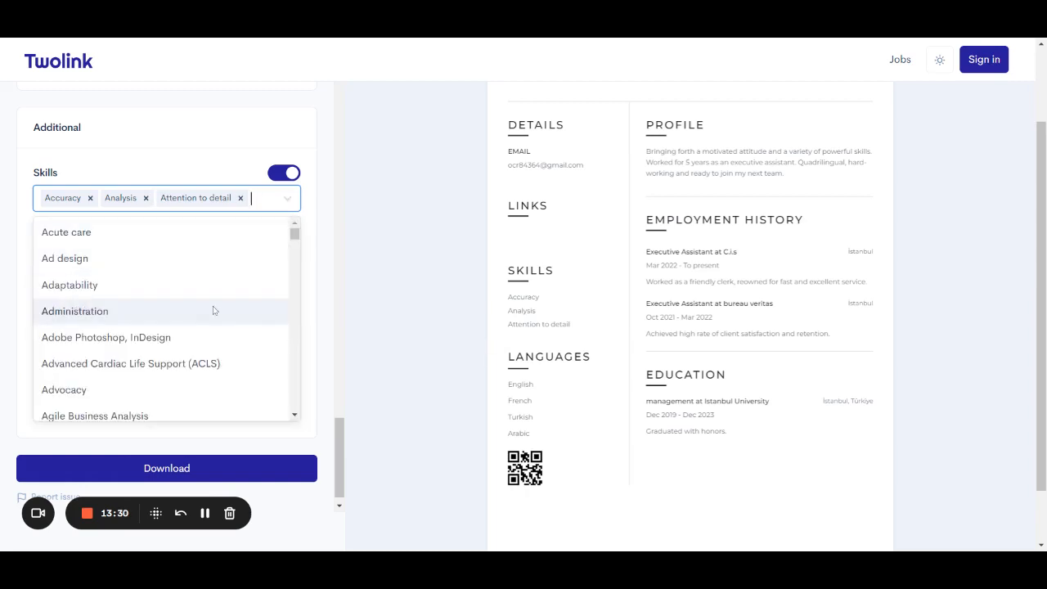
scroll(215, 310, down, 3)
scroll(214, 310, down, 2)
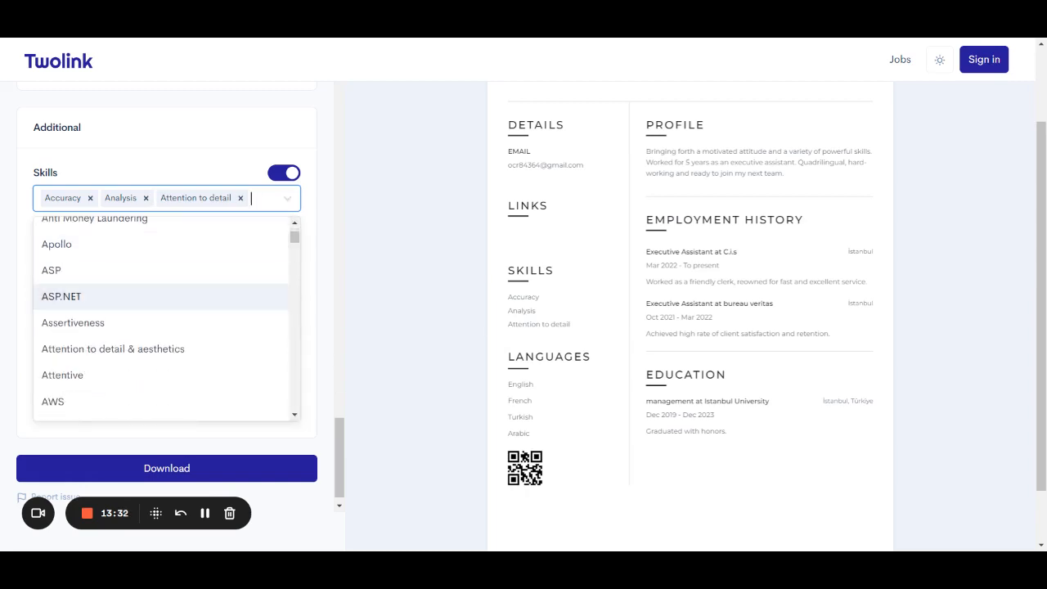
click(287, 204)
scroll(202, 259, down, 1)
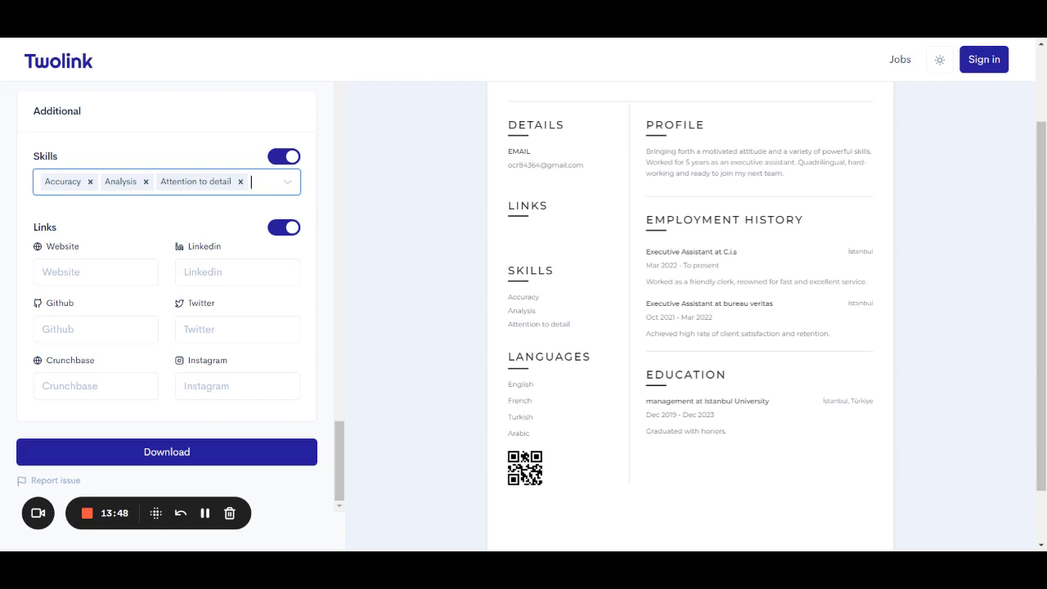
Enter the LinkedIn.com profile address in the Website link, leaving the LinkedIn field empty.
key(Tab)
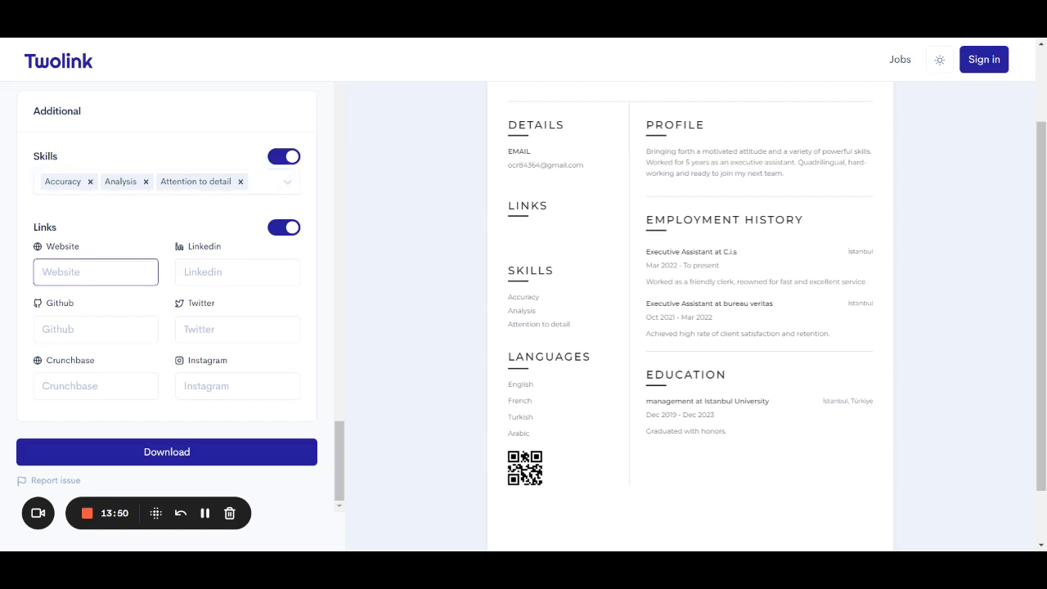
key(Tab)
key(shift+Tab)
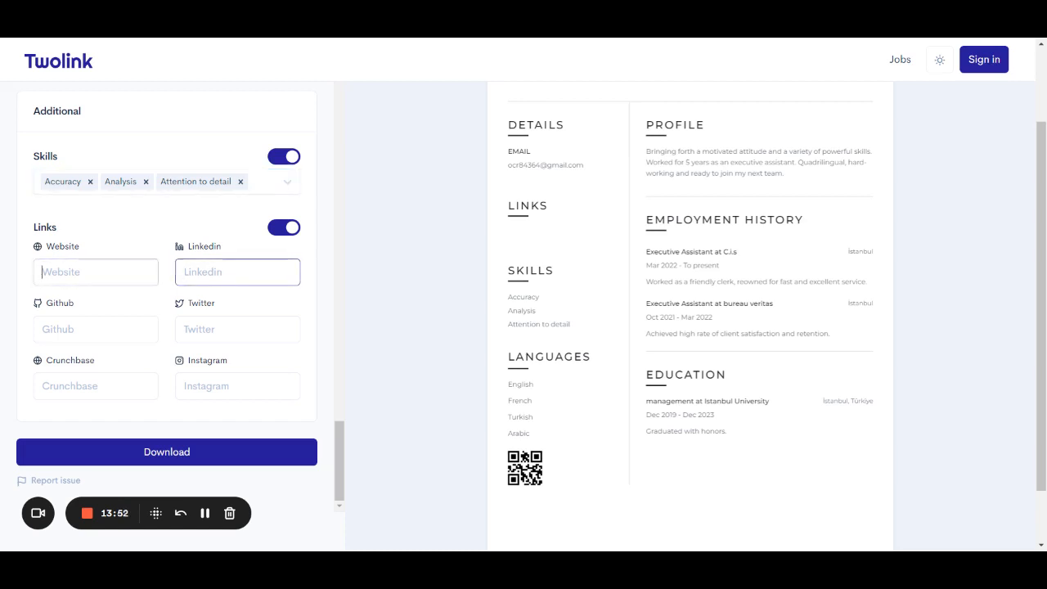
text(LinkedIn)
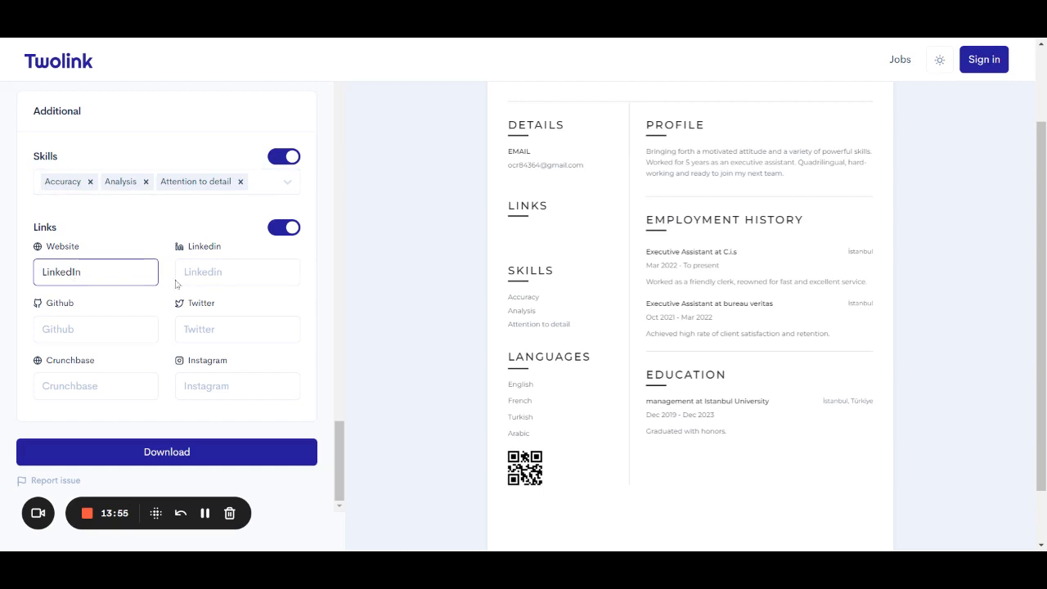
key(Tab)
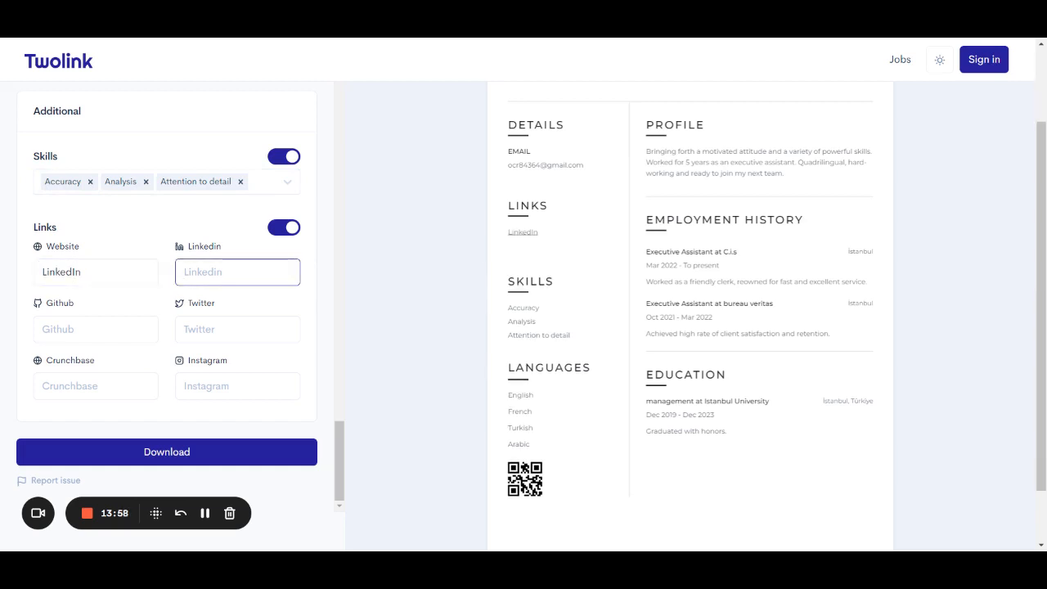
text(Hajar)
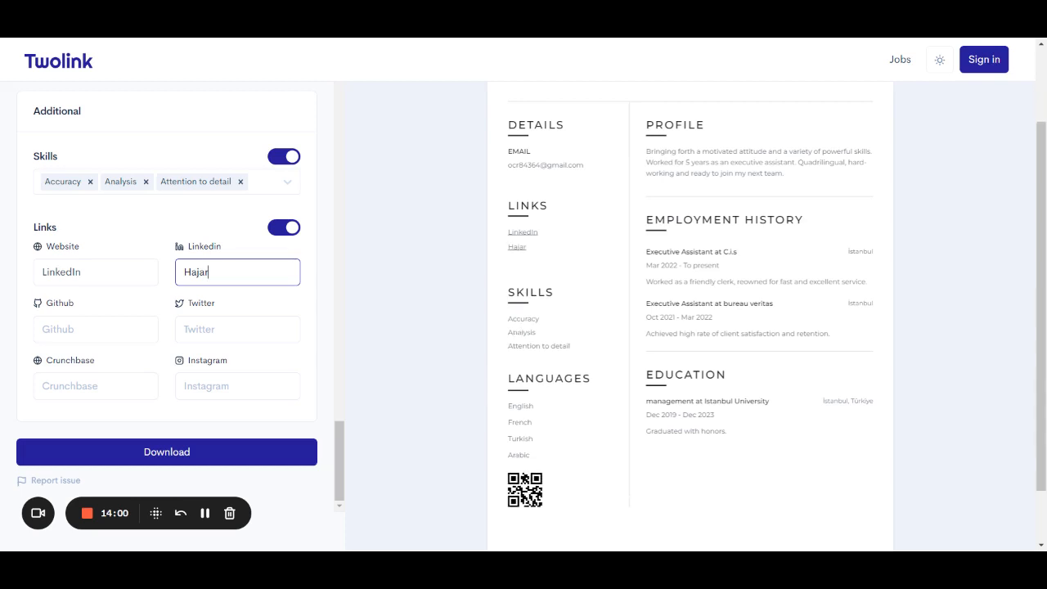
text(N)
key(BackSpace)
key(BackSpace)
key(BackSpace)
key(BackSpace)
key(BackSpace)
key(BackSpace)
click(85, 272)
text(/)
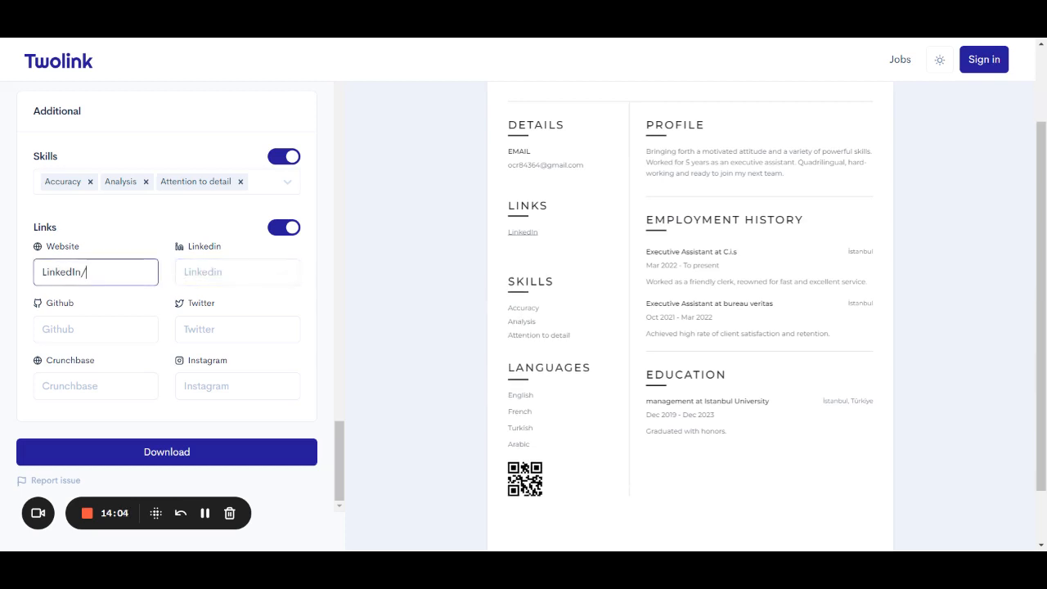
text(HajarN)
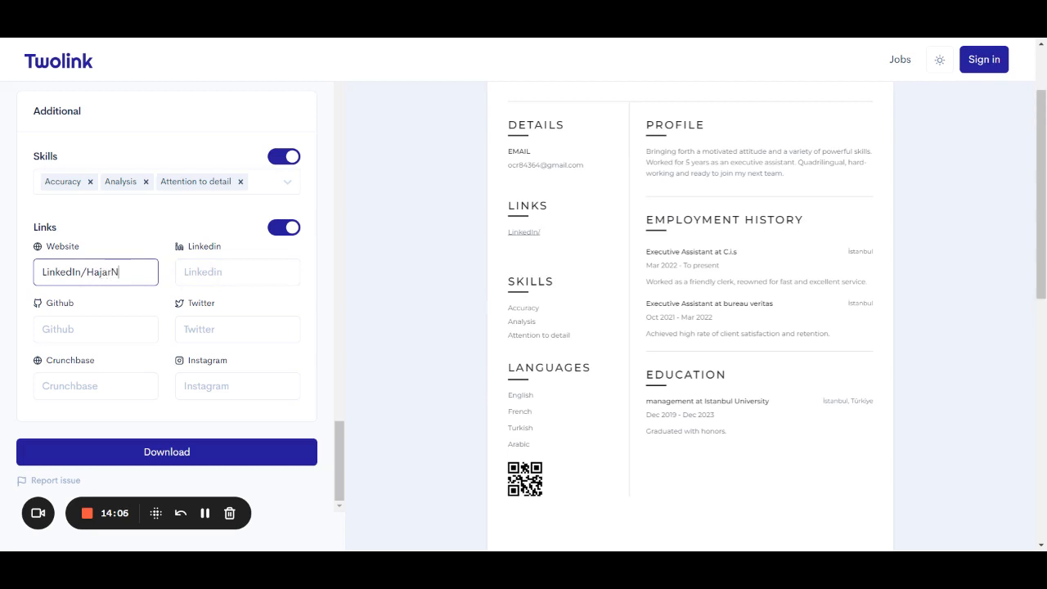
click(81, 272)
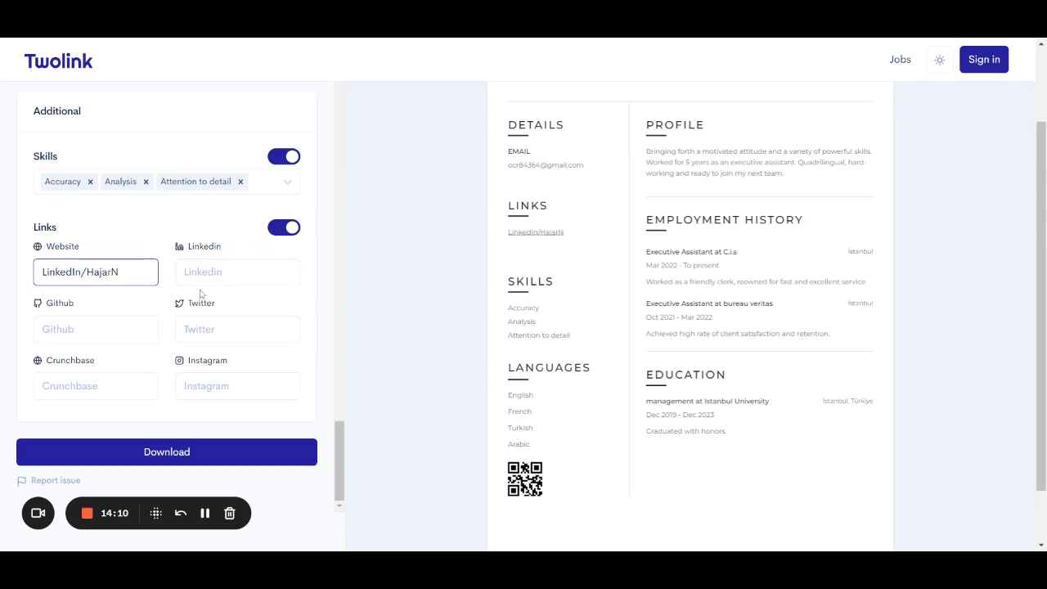
text(com)
click(81, 272)
text(.)
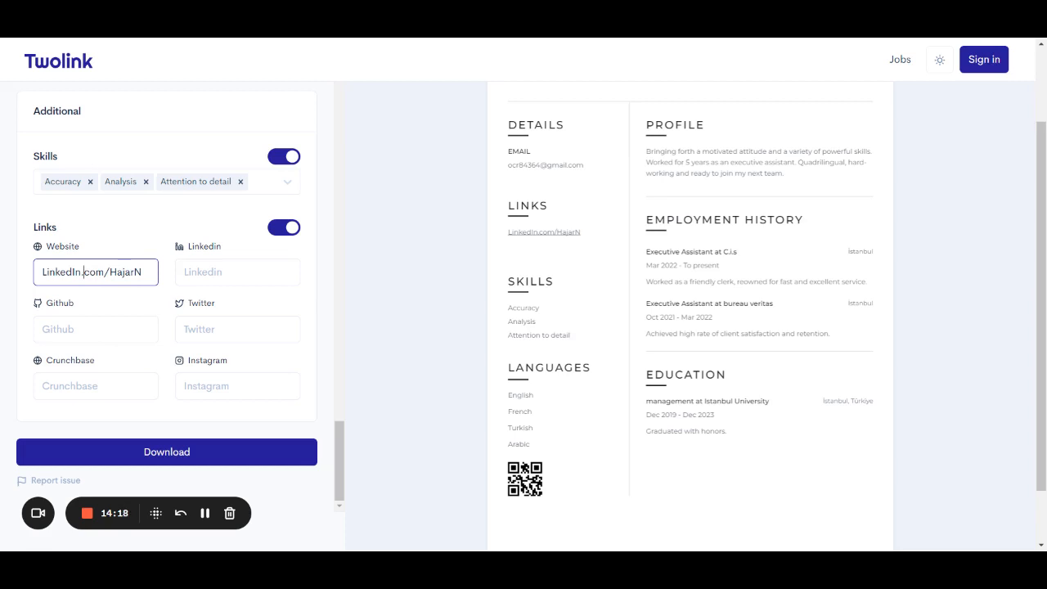
click(135, 296)
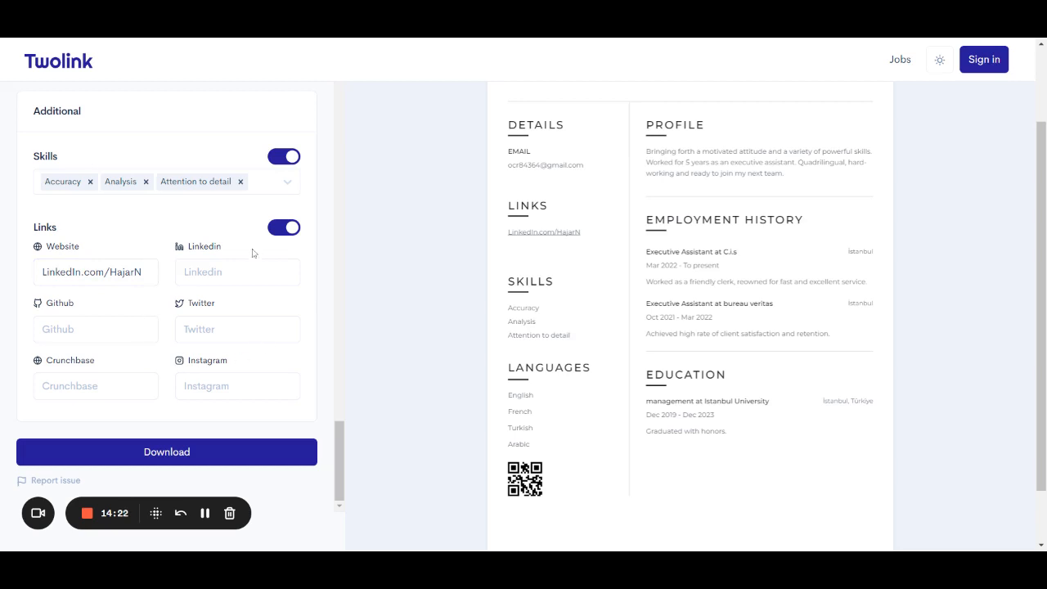
scroll(218, 314, up, 1)
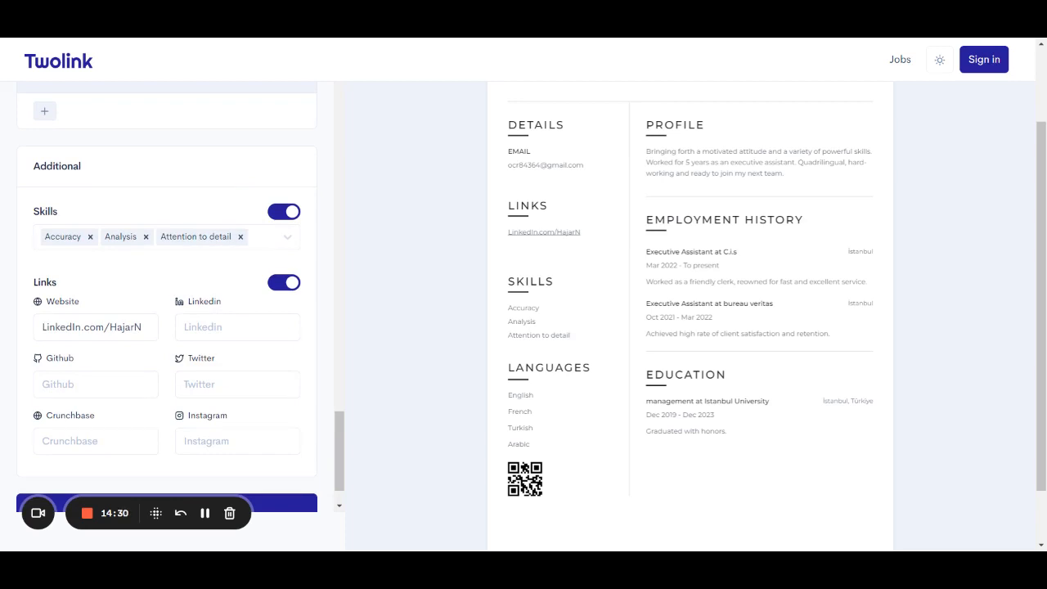
scroll(167, 294, up, 15)
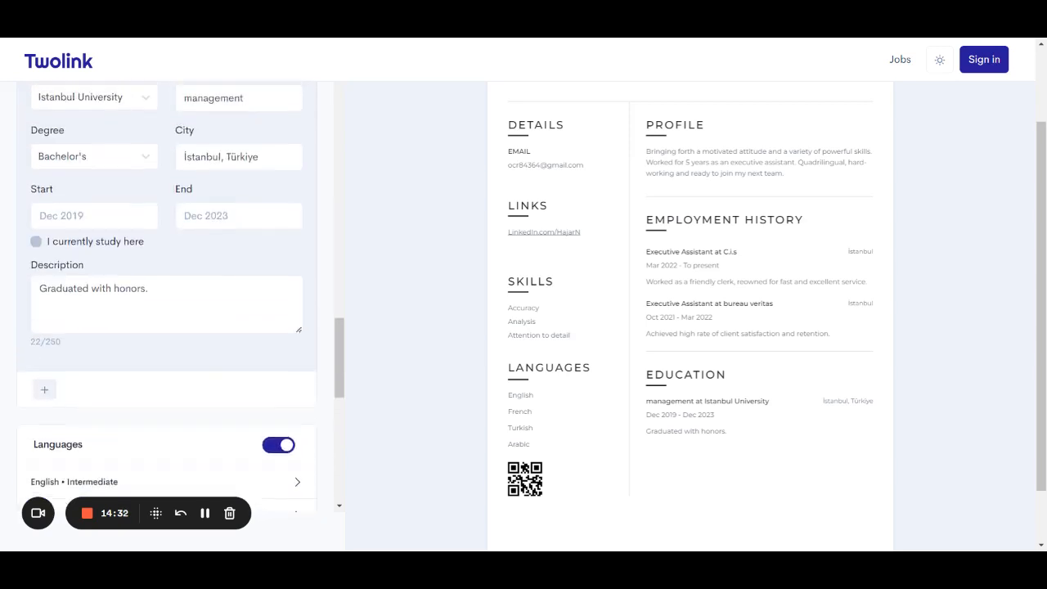
scroll(167, 294, up, 5)
scroll(523, 237, up, 2)
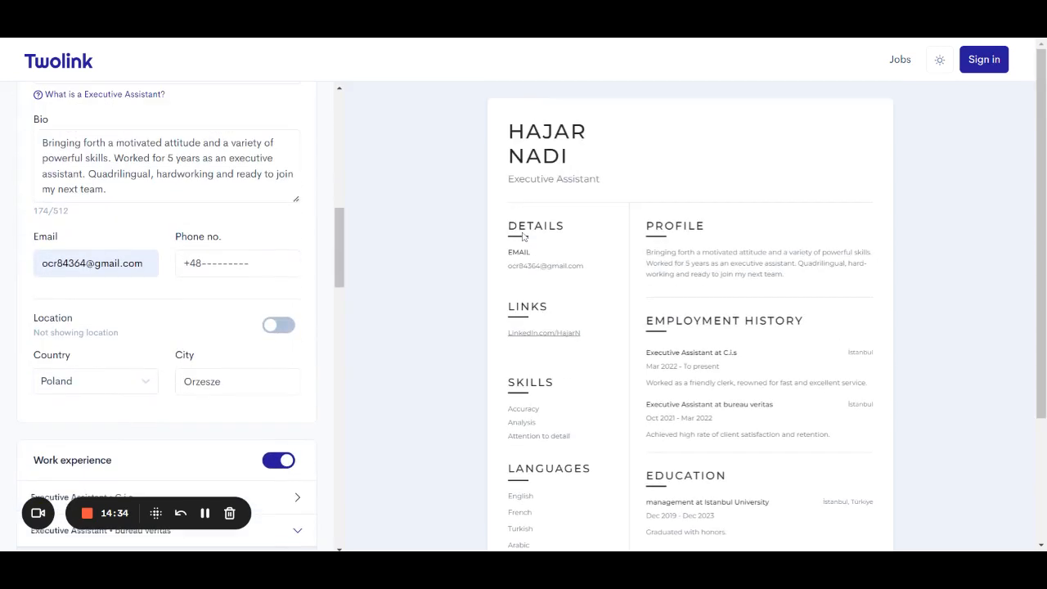
scroll(756, 208, down, 2)
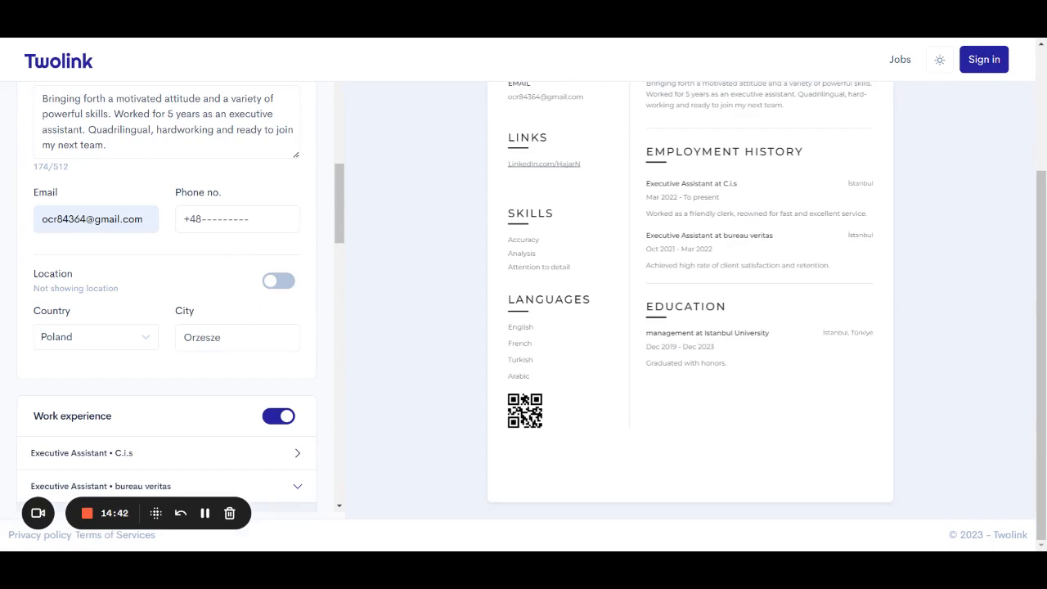
scroll(689, 327, up, 2)
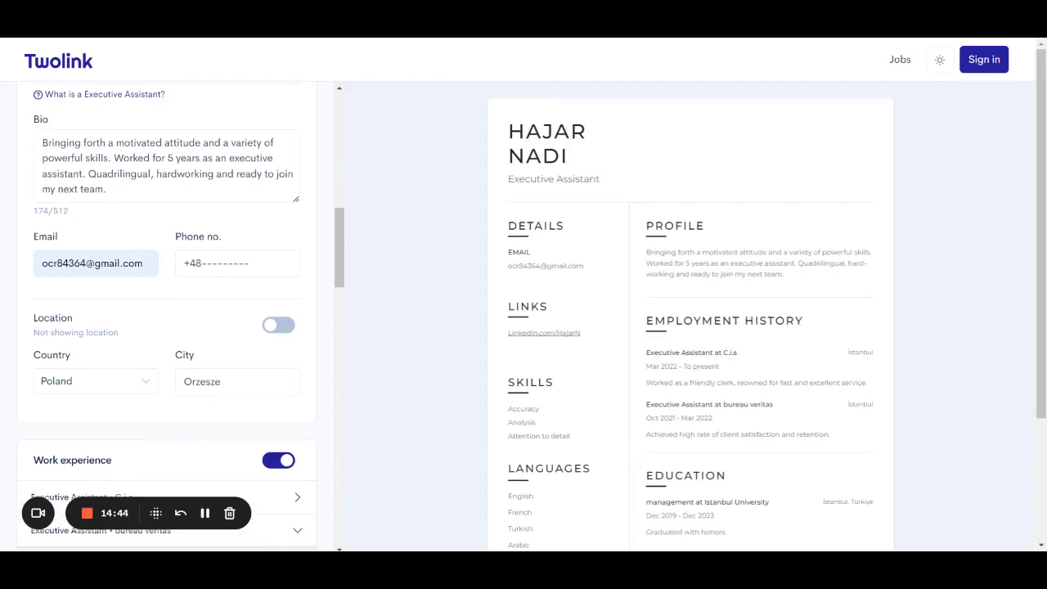